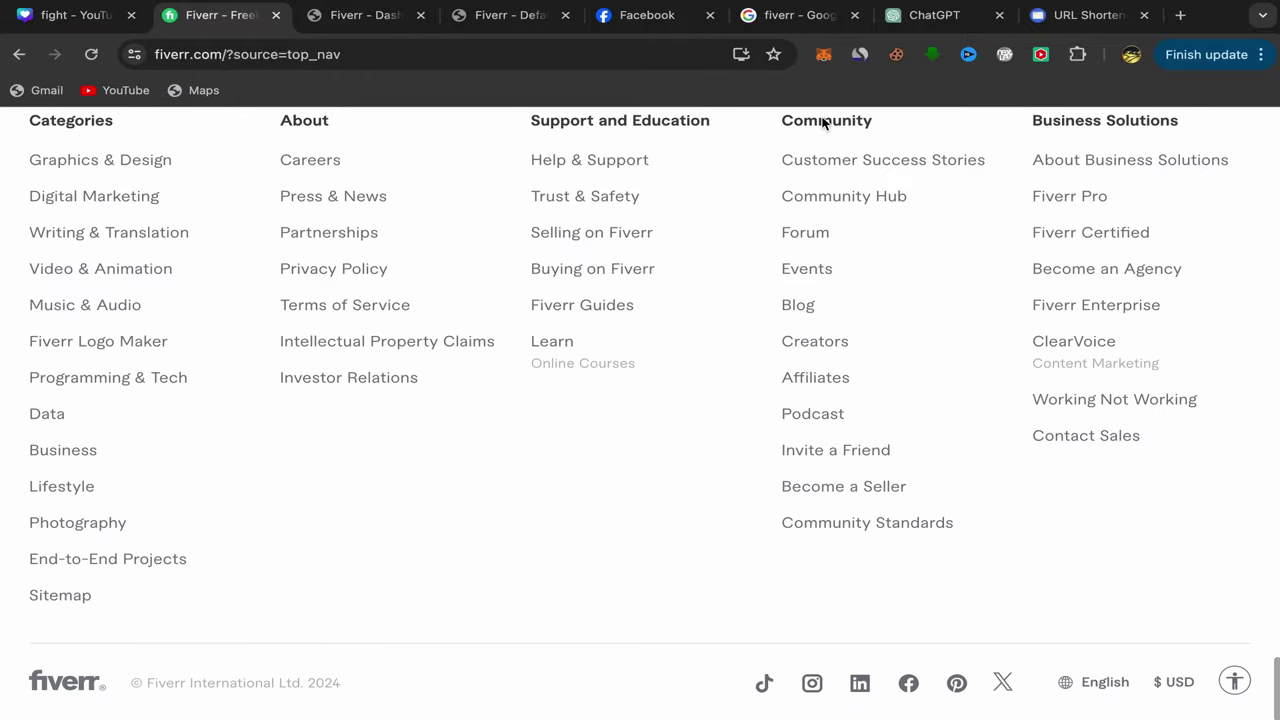
Step: Open the Fiverr affiliates sign-up form, set the account type to Private and answer No to having a main source of traffic
{"action": "left_click", "coordinate": [810, 379]}
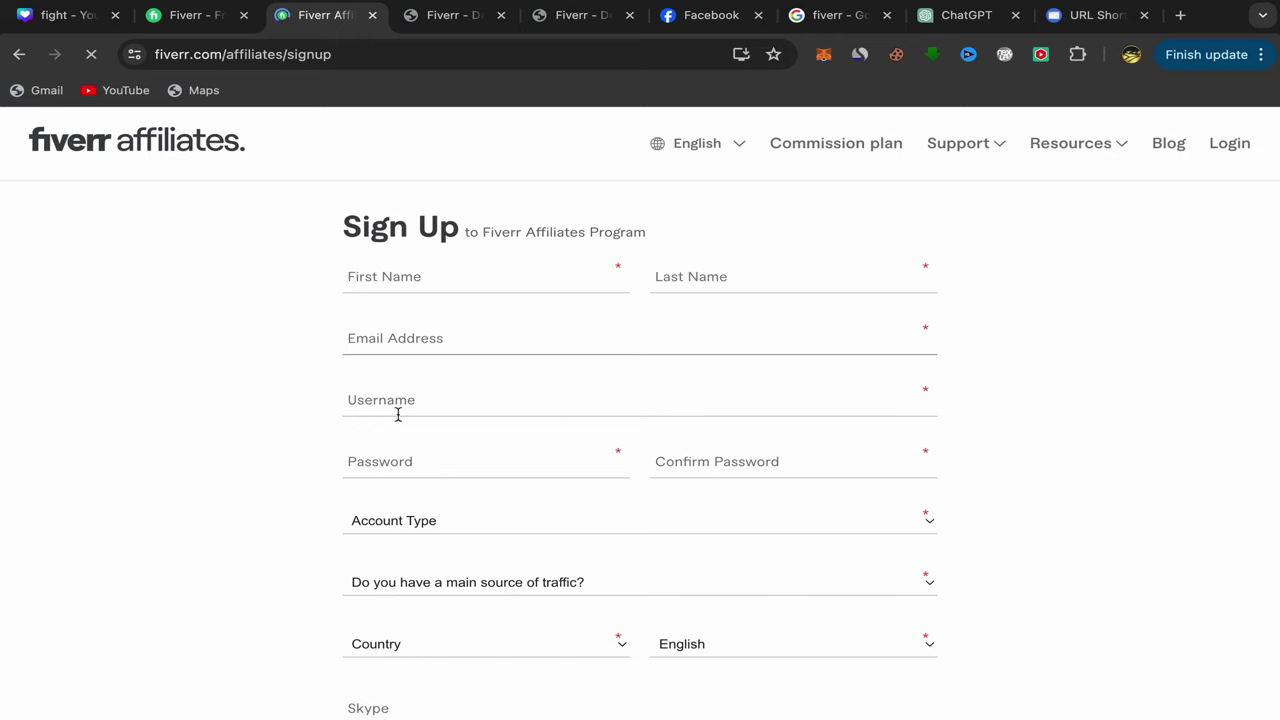
{"action": "scroll", "coordinate": [388, 478], "scroll_direction": "down", "scroll_amount": 2}
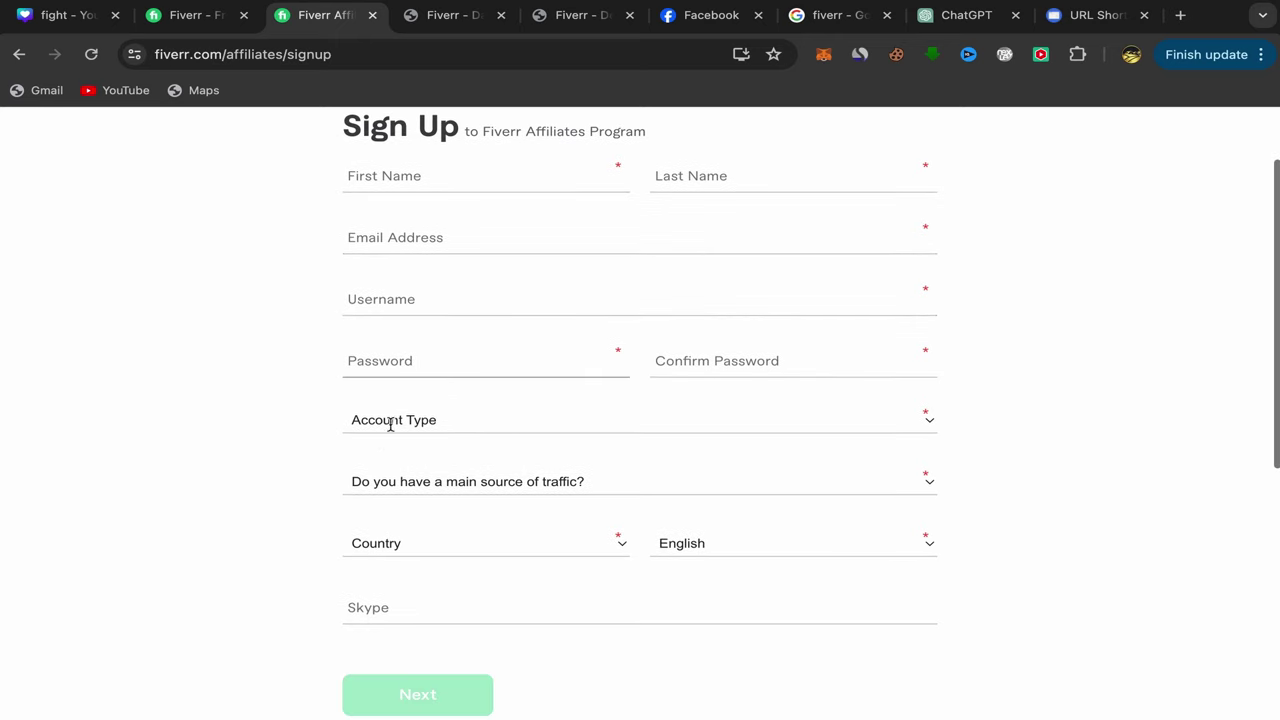
{"action": "left_click", "coordinate": [393, 428]}
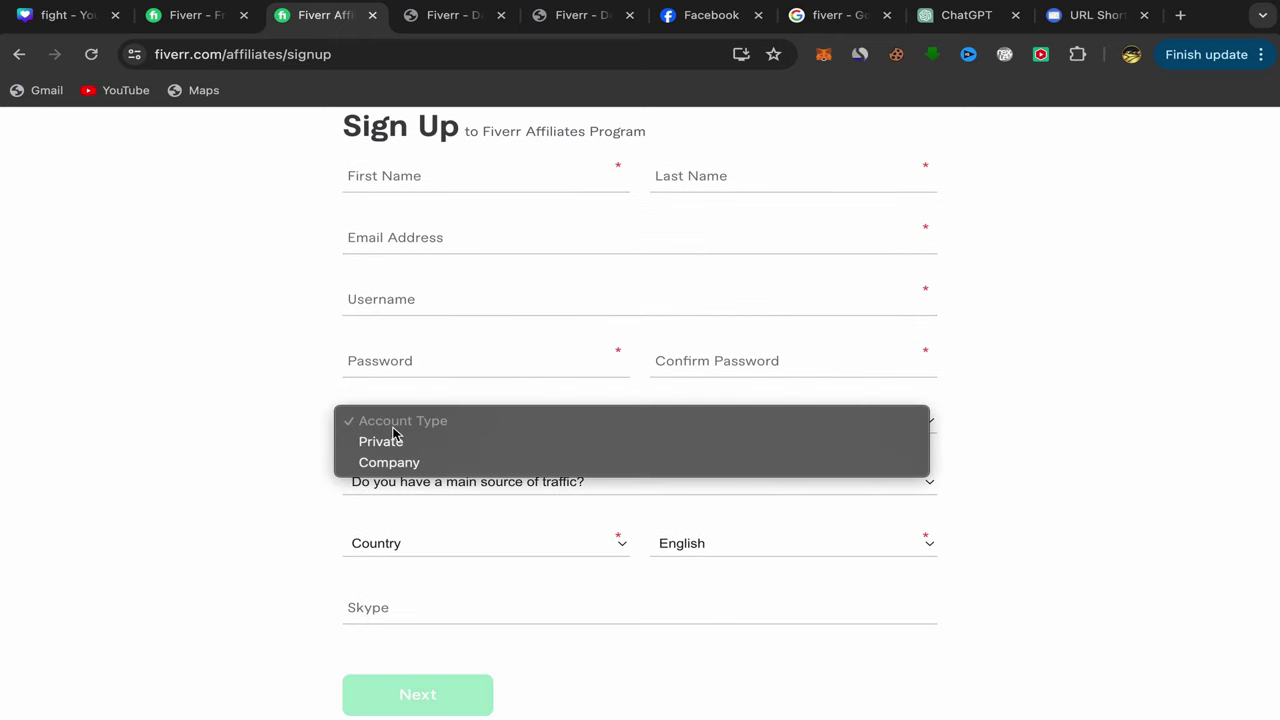
{"action": "left_click", "coordinate": [391, 449]}
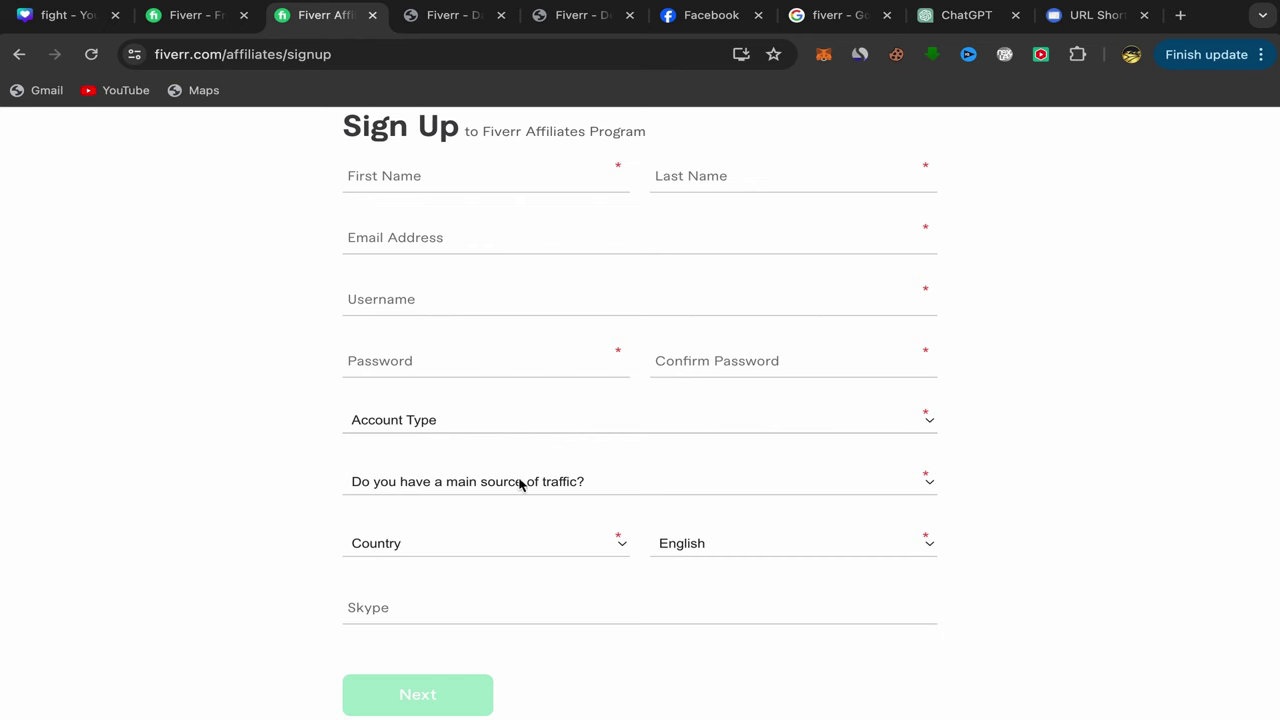
{"action": "left_click", "coordinate": [443, 488]}
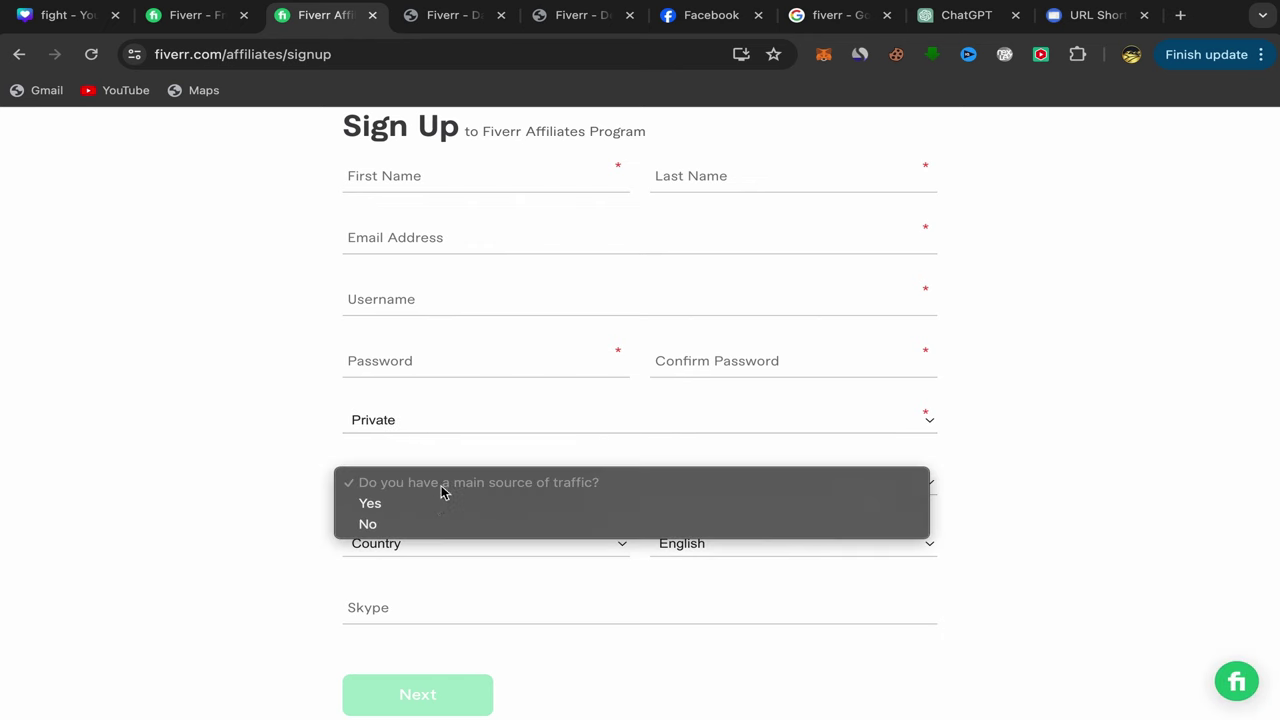
{"action": "left_click", "coordinate": [403, 524]}
Step: Look through the country and language choices in the affiliate sign-up form, leaving both selections as they are
{"action": "left_click", "coordinate": [380, 555]}
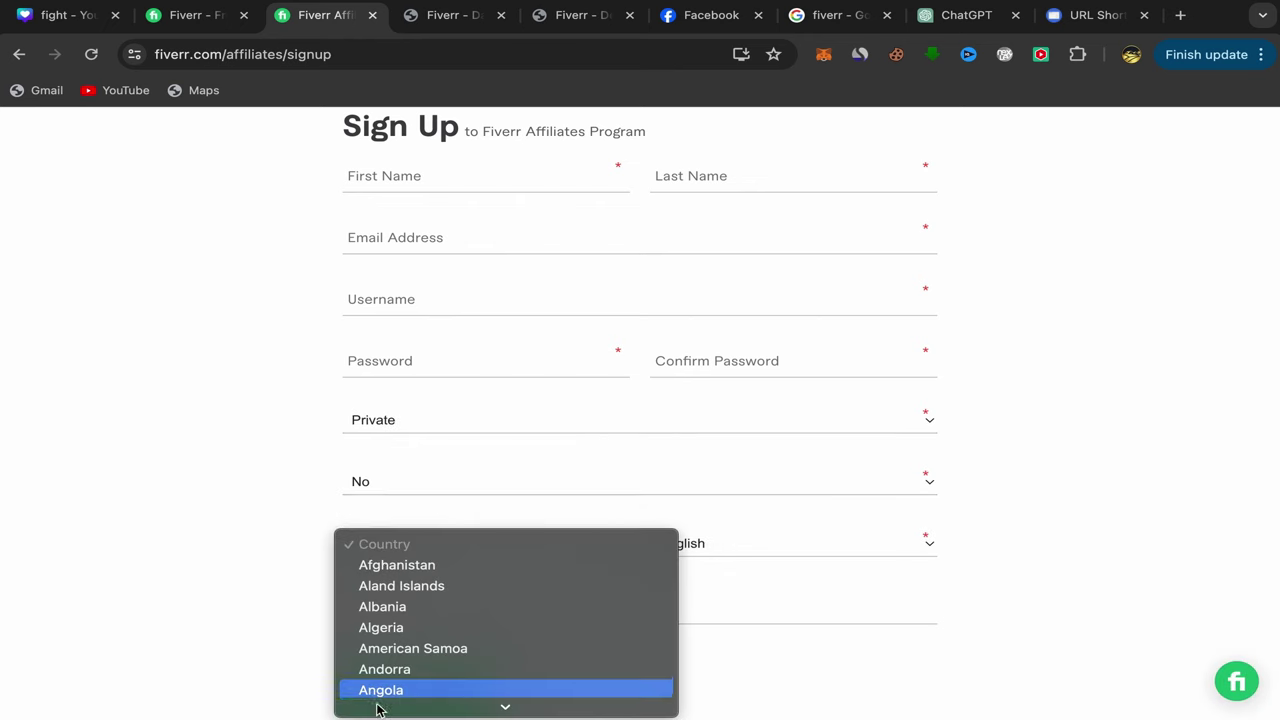
{"action": "left_click", "coordinate": [314, 646]}
{"action": "left_click", "coordinate": [671, 555]}
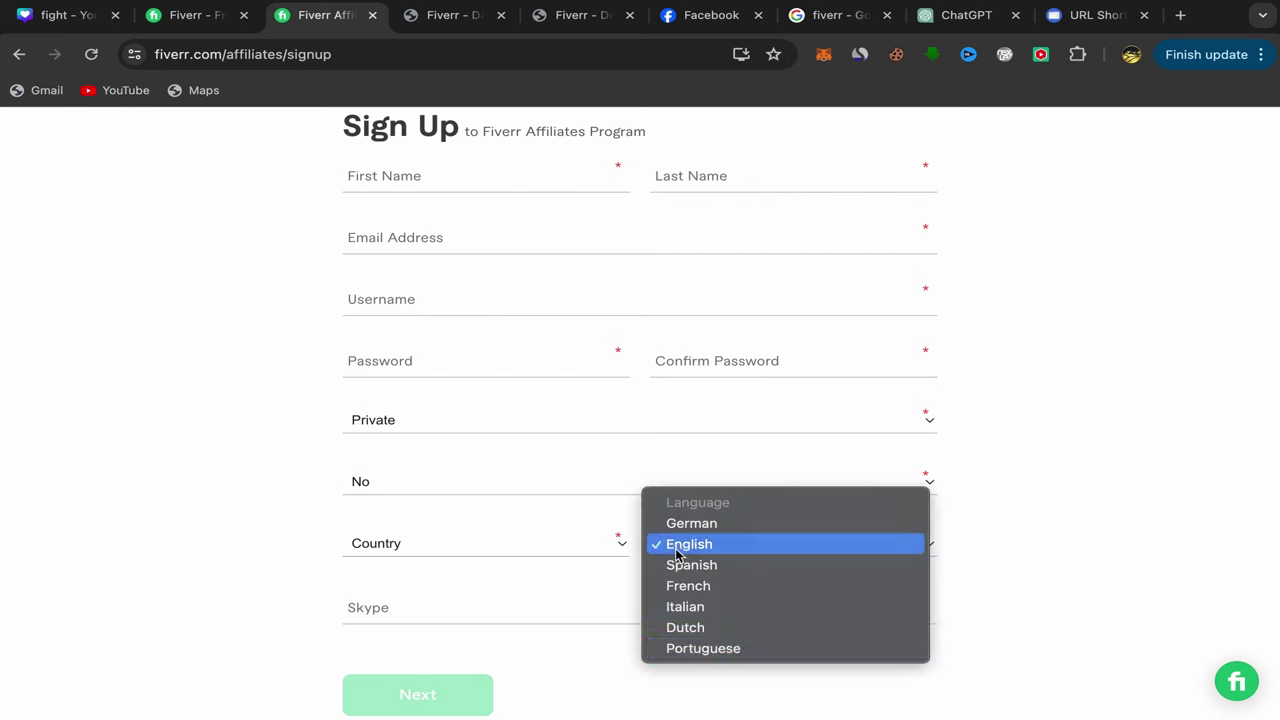
{"action": "left_click", "coordinate": [603, 655]}
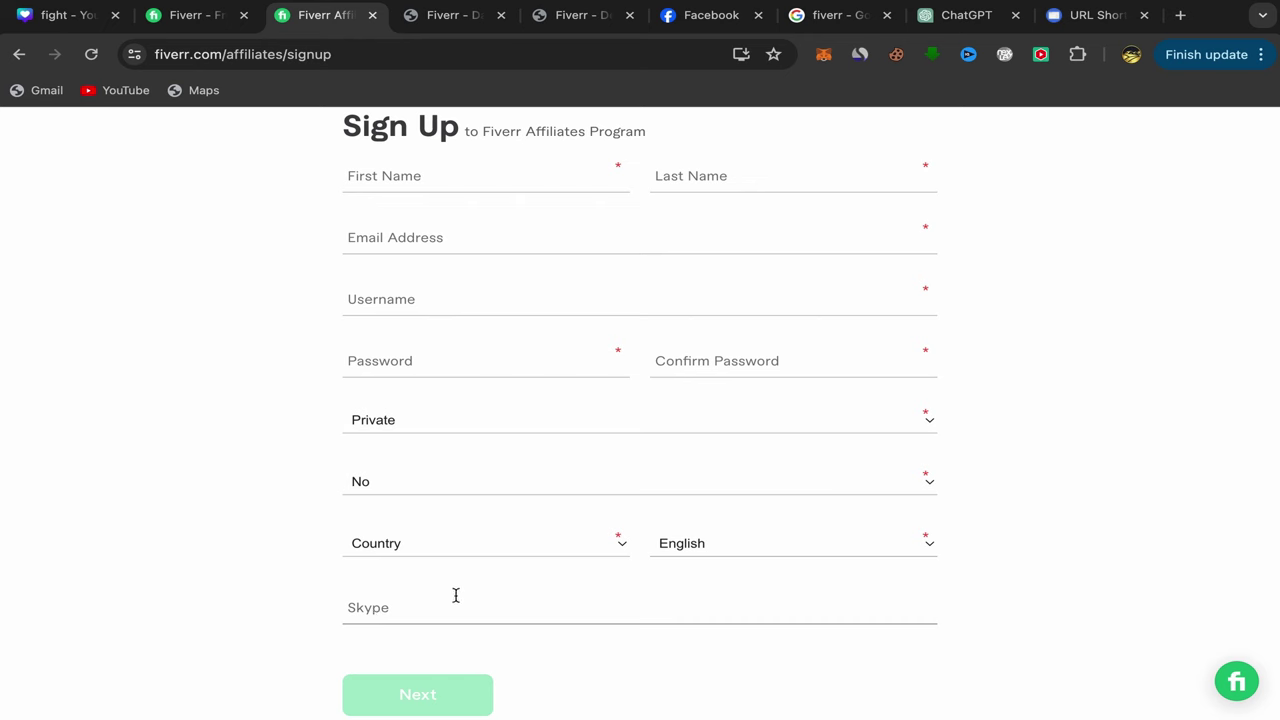
{"action": "scroll", "coordinate": [596, 347], "scroll_direction": "up", "scroll_amount": 1}
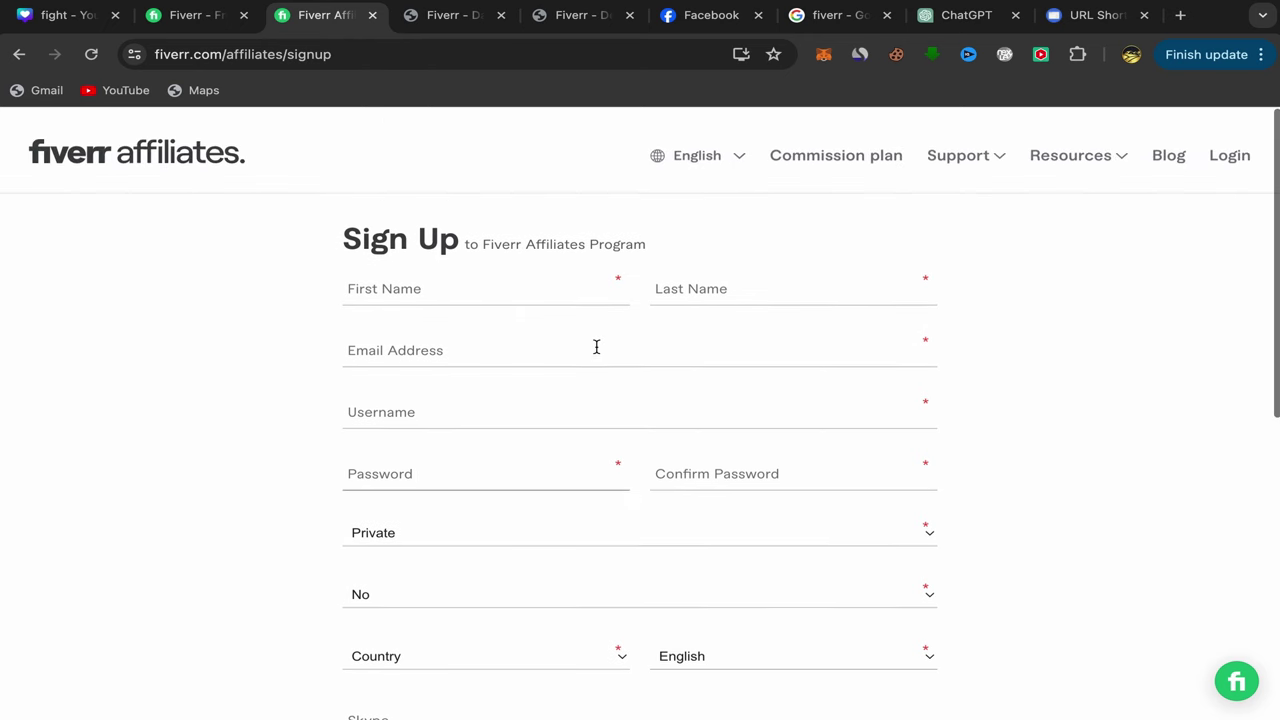
Step: Switch to the Fiverr affiliate dashboard and review its default link area and month-to-date performance figures
{"action": "left_click", "coordinate": [452, 16]}
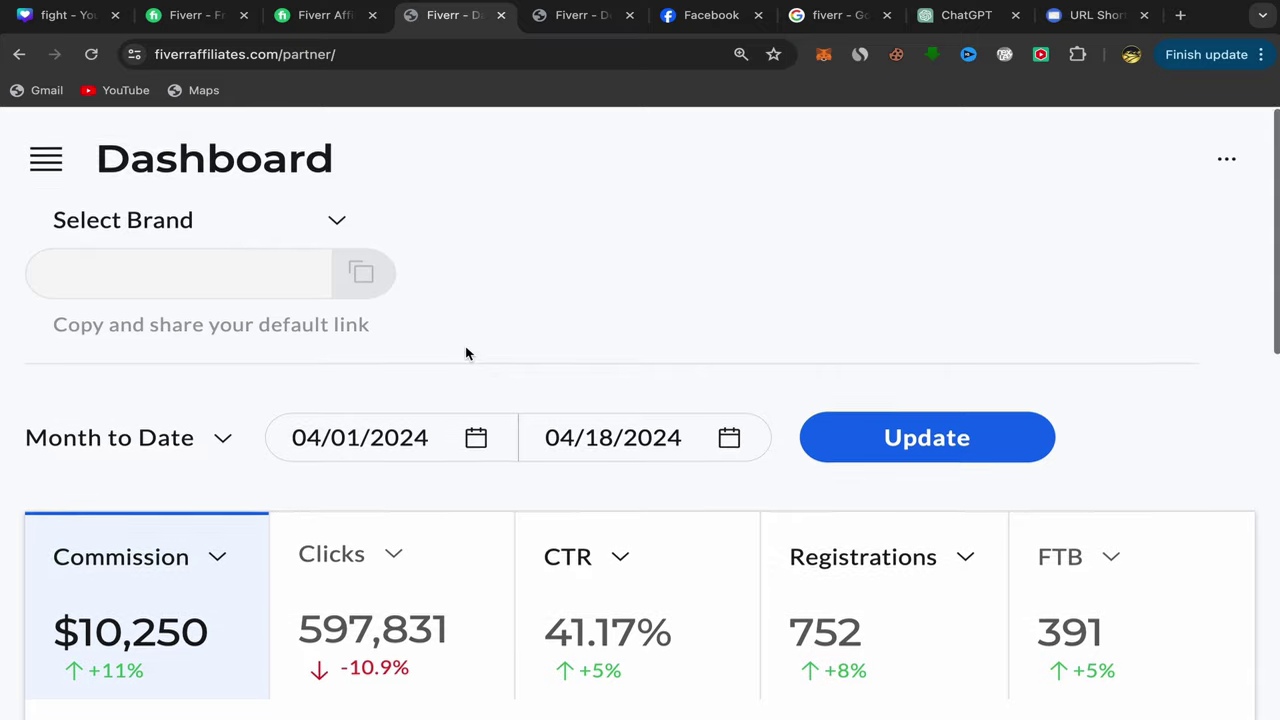
{"action": "scroll", "coordinate": [466, 352], "scroll_direction": "down", "scroll_amount": 1}
{"action": "scroll", "coordinate": [466, 352], "scroll_direction": "up", "scroll_amount": 1}
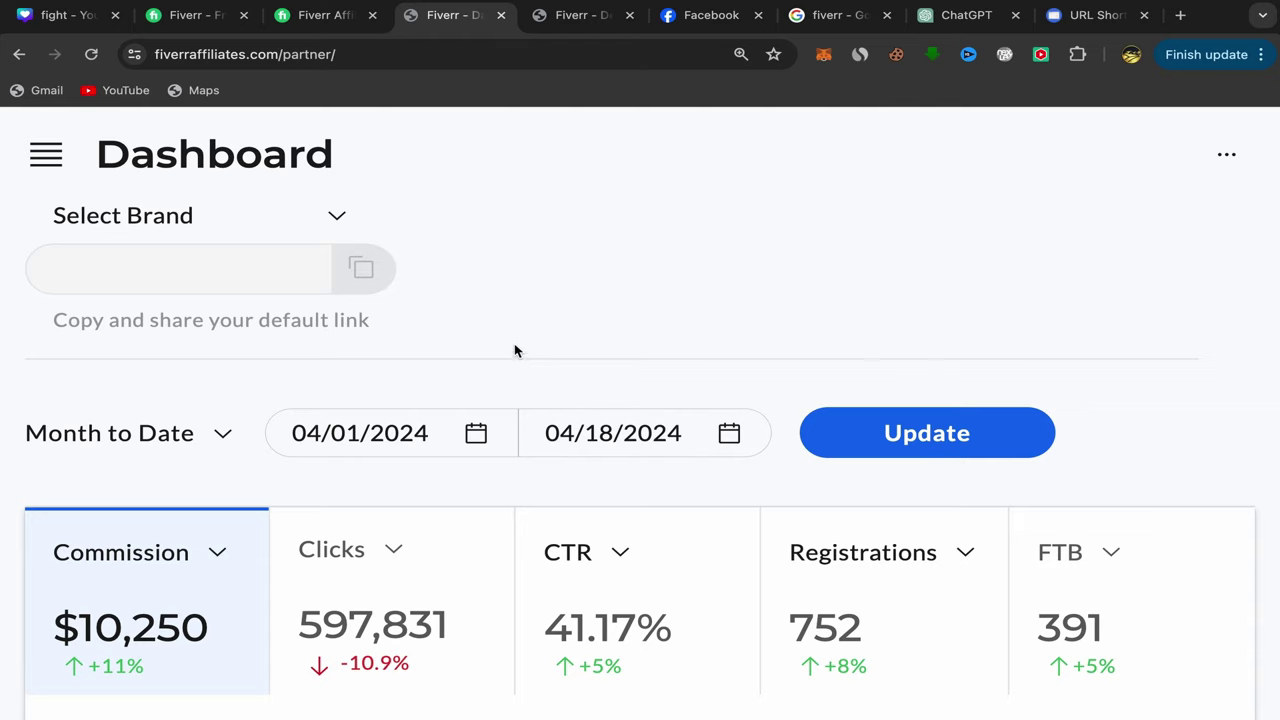
{"action": "scroll", "coordinate": [514, 343], "scroll_direction": "up", "scroll_amount": 1}
{"action": "scroll", "coordinate": [515, 345], "scroll_direction": "down", "scroll_amount": 1}
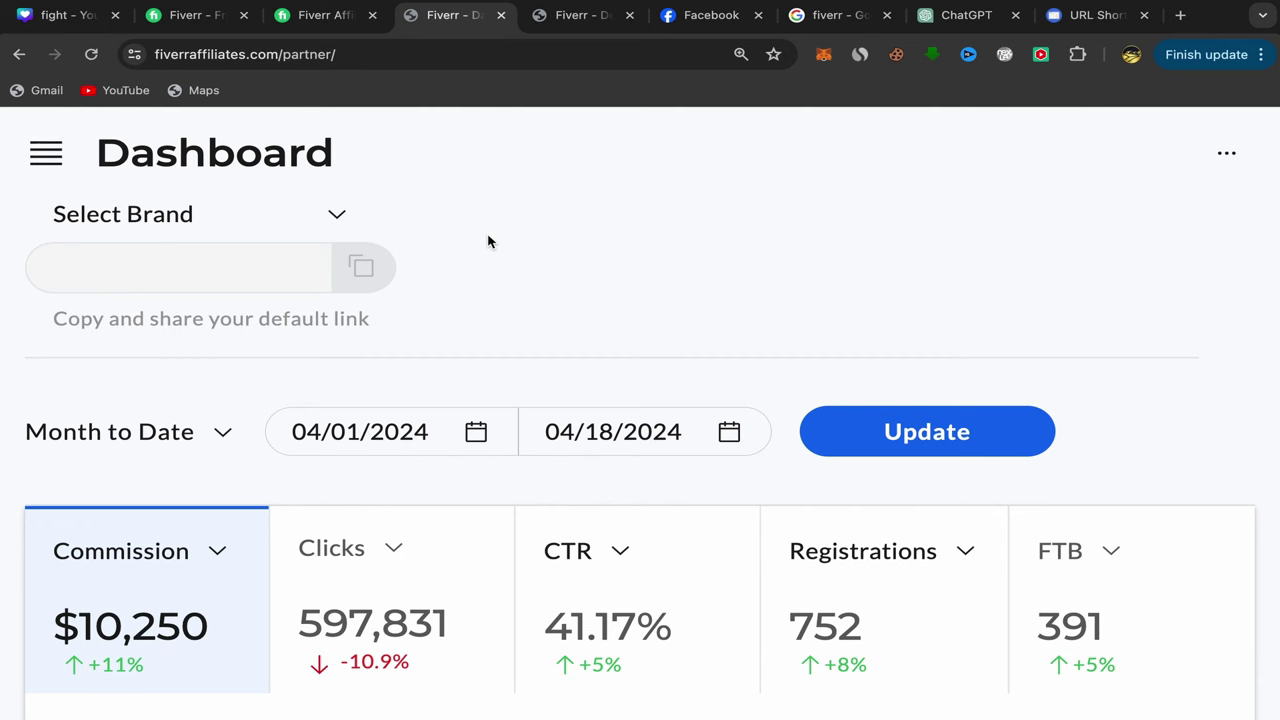
Step: Return to the Fiverr home page and search the services for "youtube seo"
{"action": "left_click", "coordinate": [193, 18]}
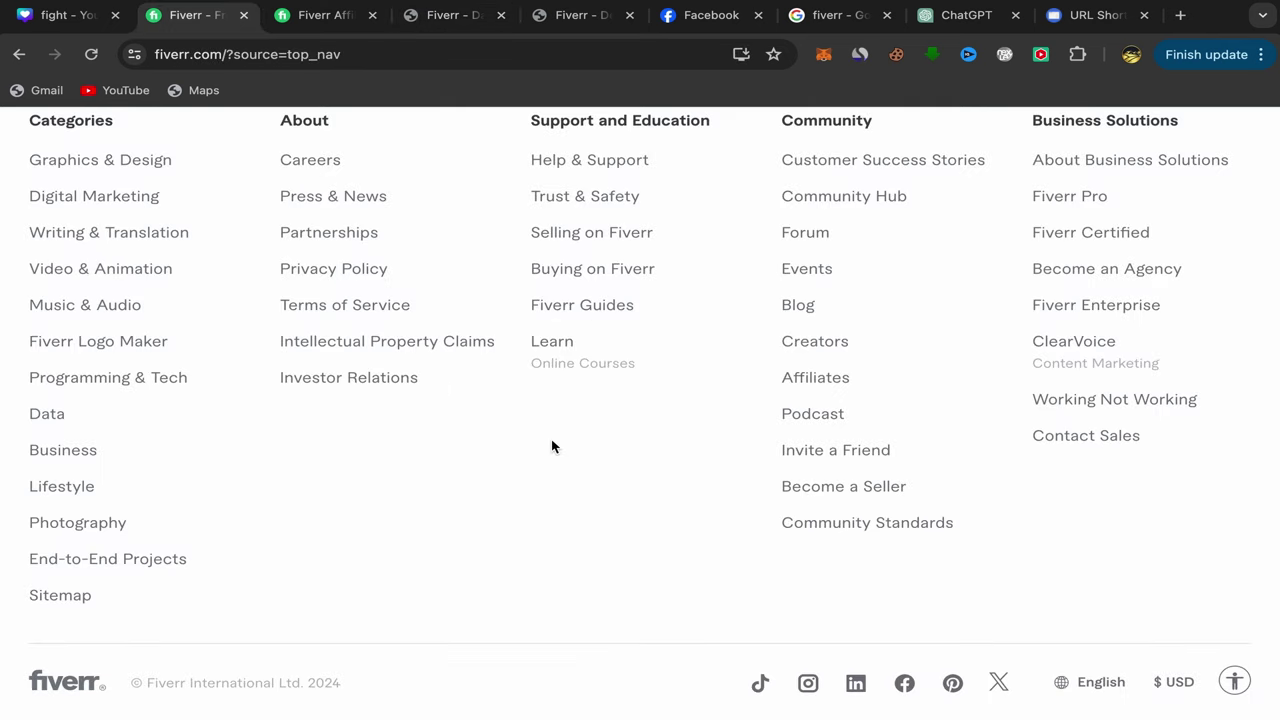
{"action": "scroll", "coordinate": [551, 446], "scroll_direction": "up", "scroll_amount": 15}
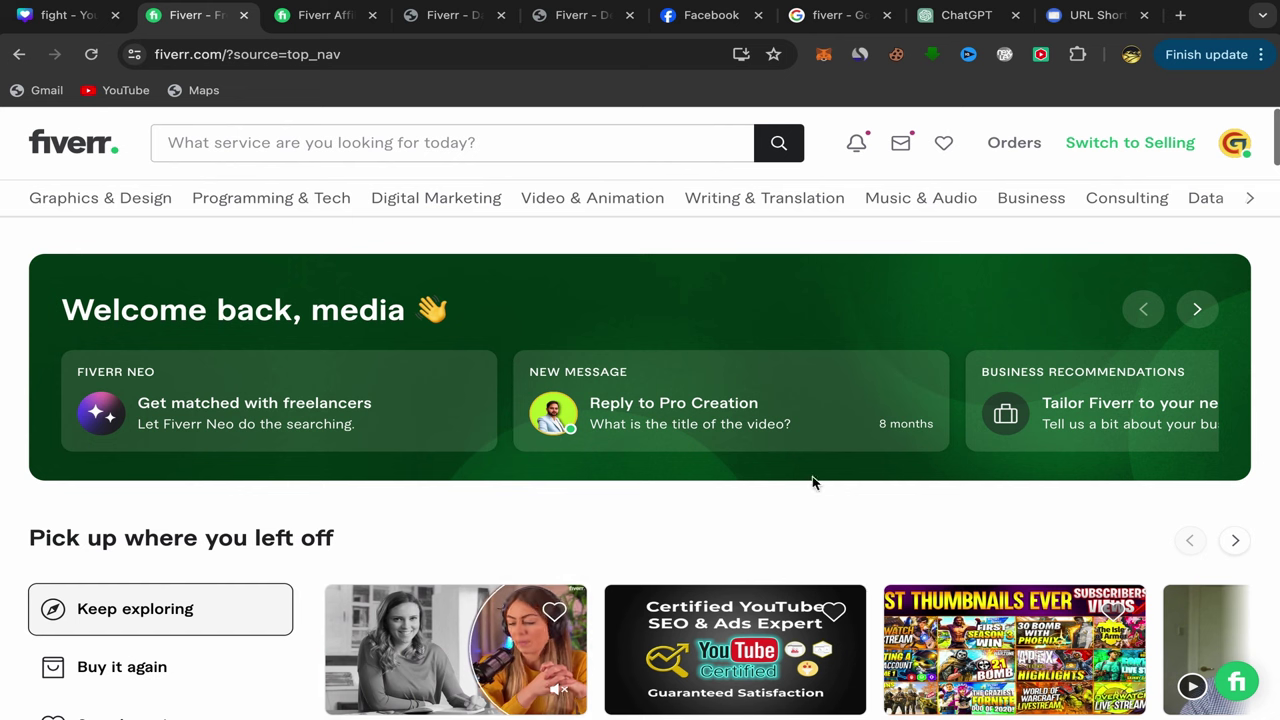
{"action": "left_click", "coordinate": [209, 141]}
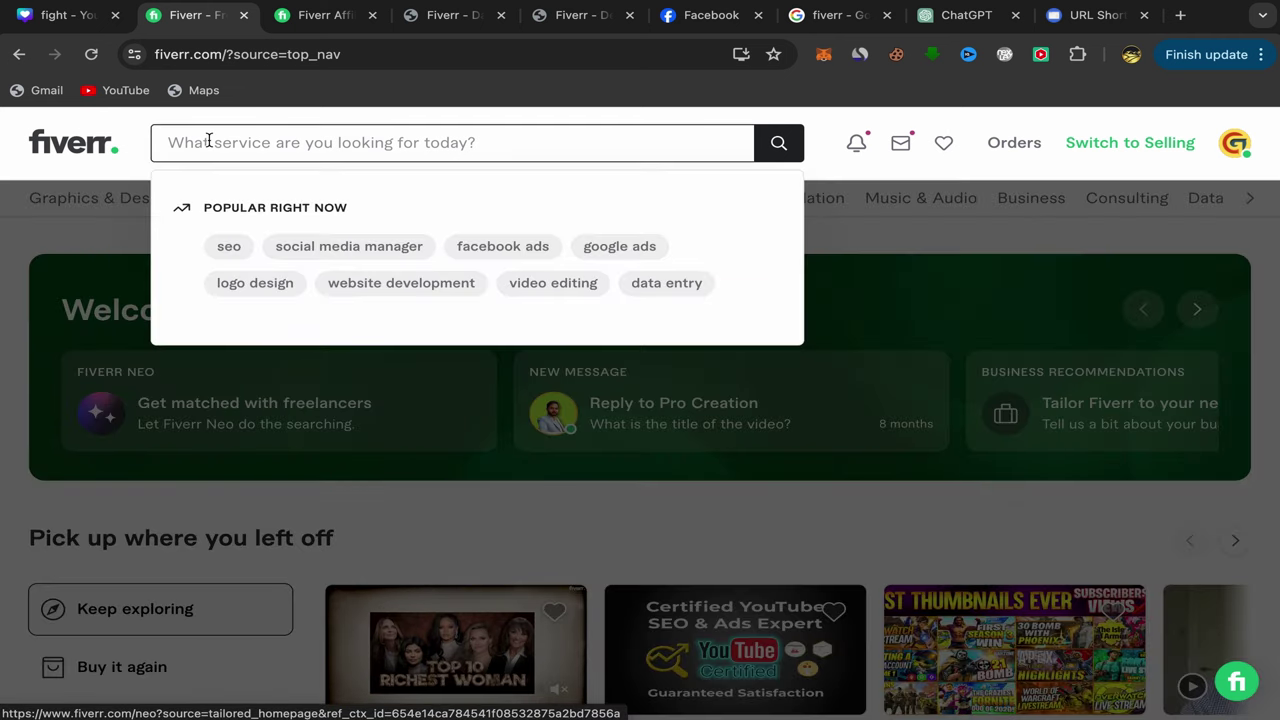
{"action": "type", "text": "y"}
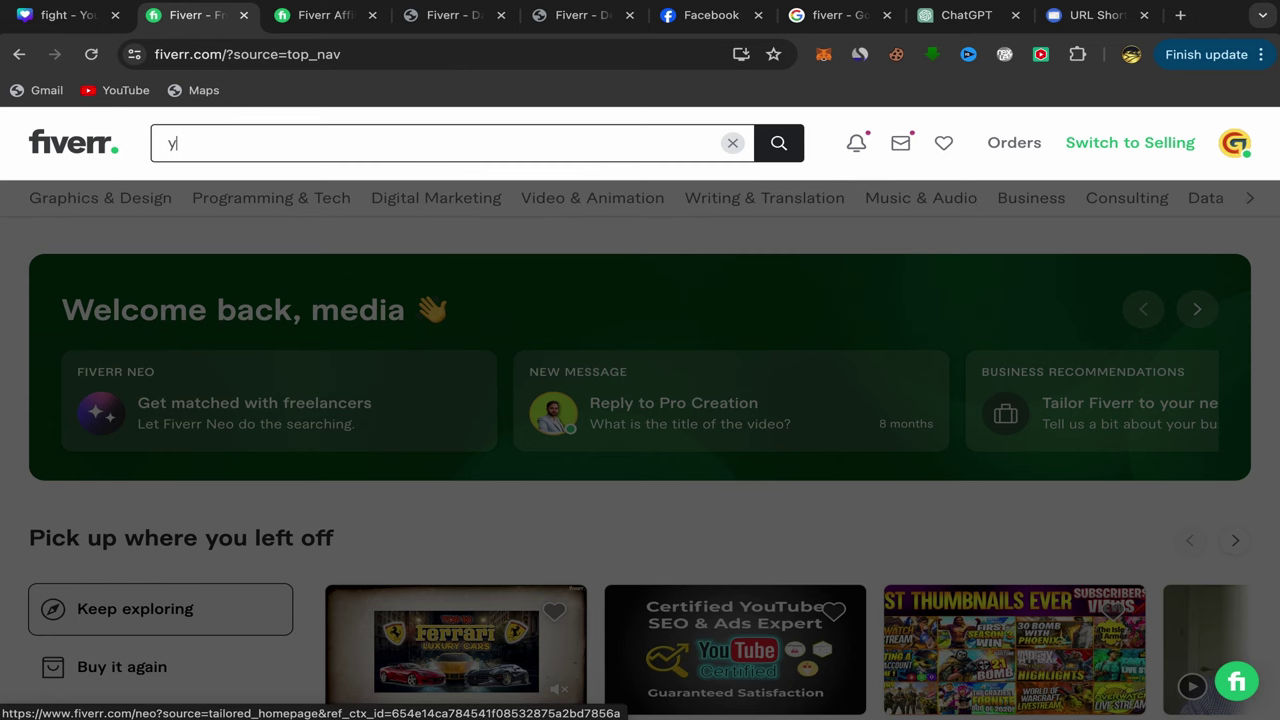
{"action": "type", "text": "outube"}
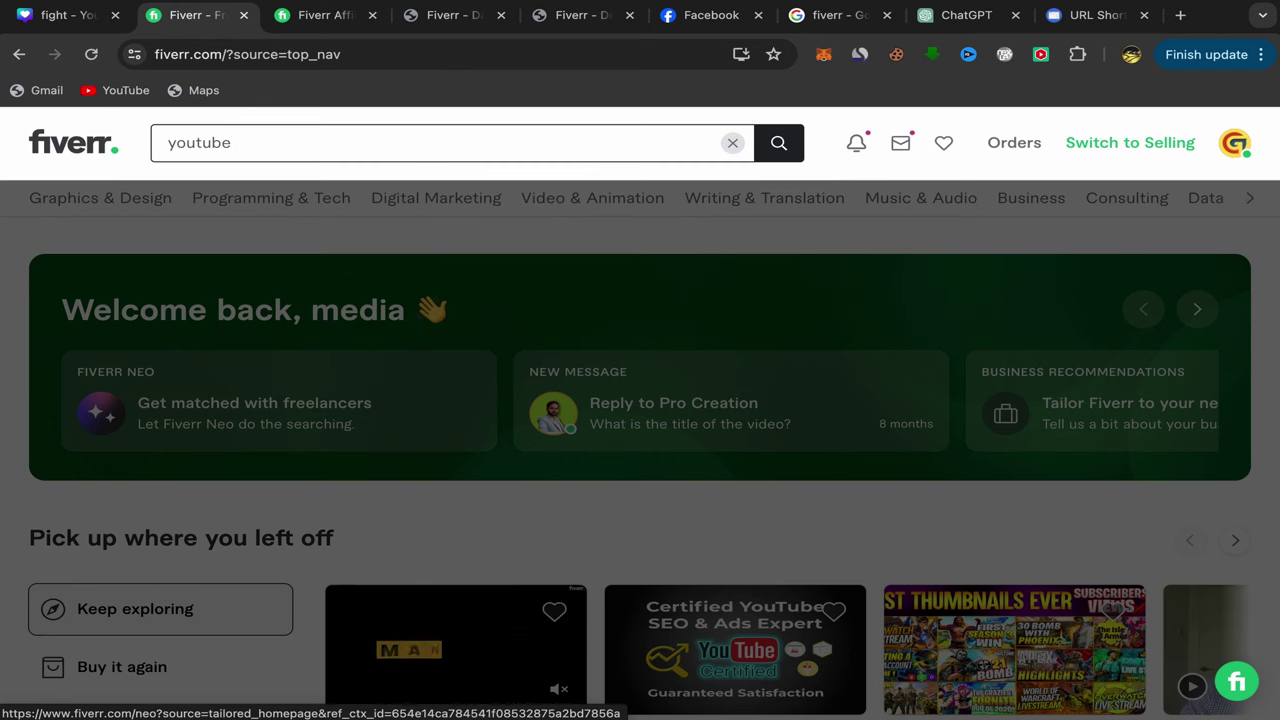
{"action": "type", "text": " seo"}
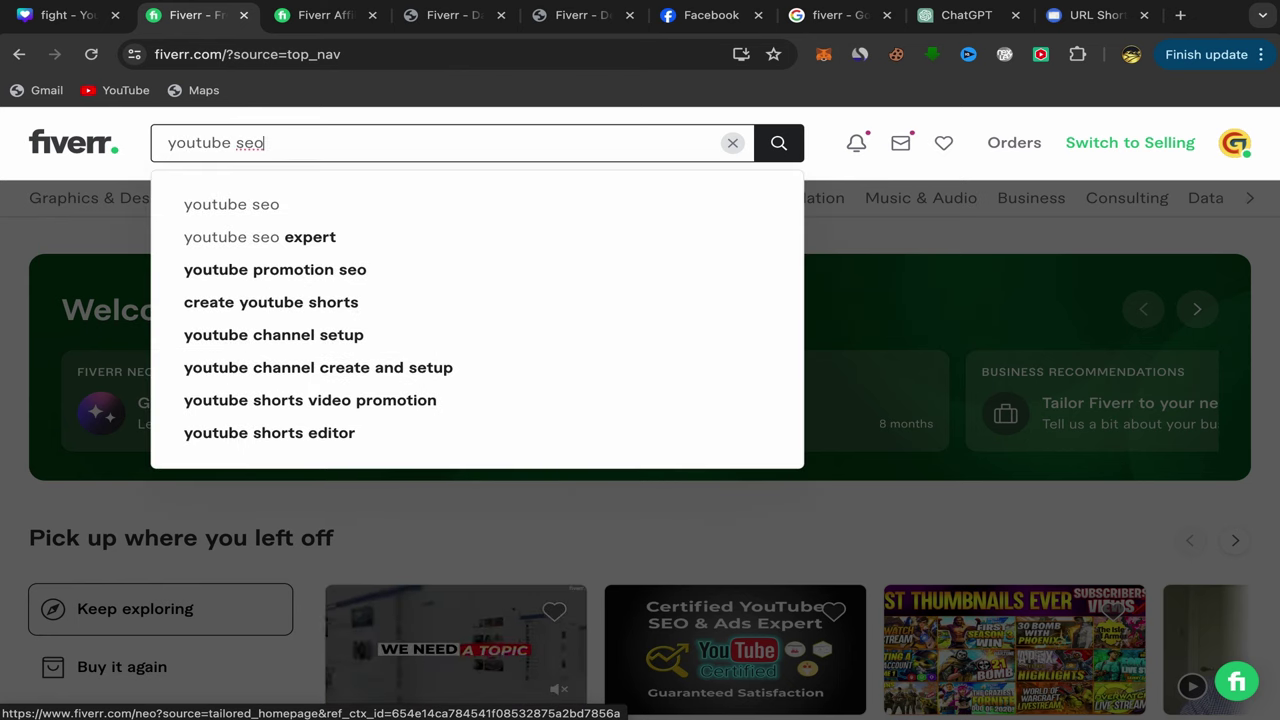
{"action": "key", "text": "Return"}
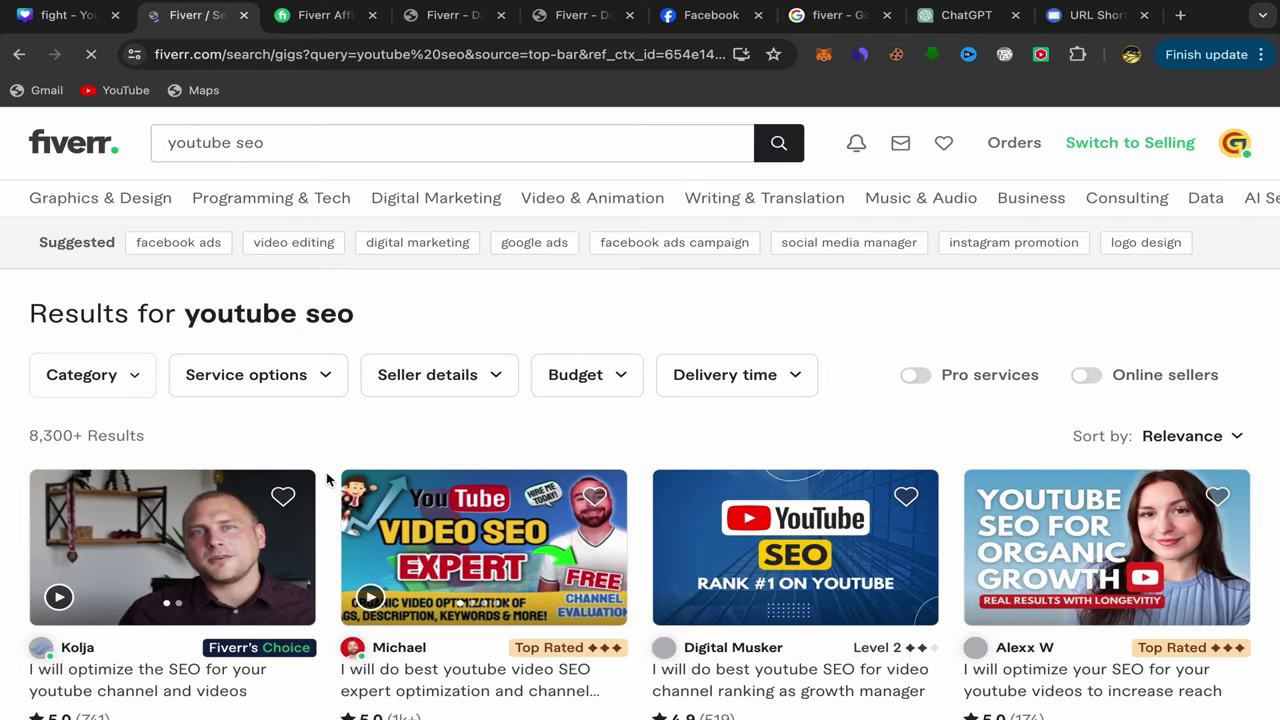
Step: Browse the YouTube SEO gigs in the search results, comparing their ratings, review counts and starting prices
{"action": "scroll", "coordinate": [326, 480], "scroll_direction": "down", "scroll_amount": 2}
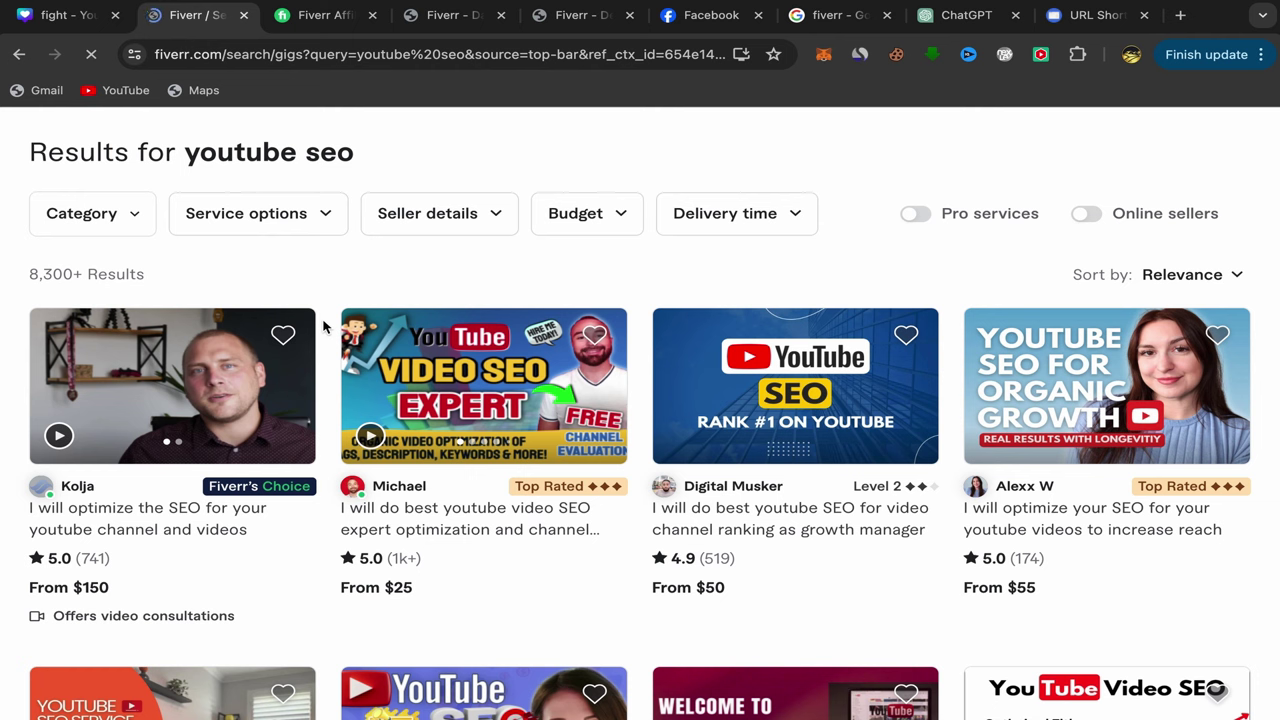
{"action": "scroll", "coordinate": [323, 326], "scroll_direction": "down", "scroll_amount": 5}
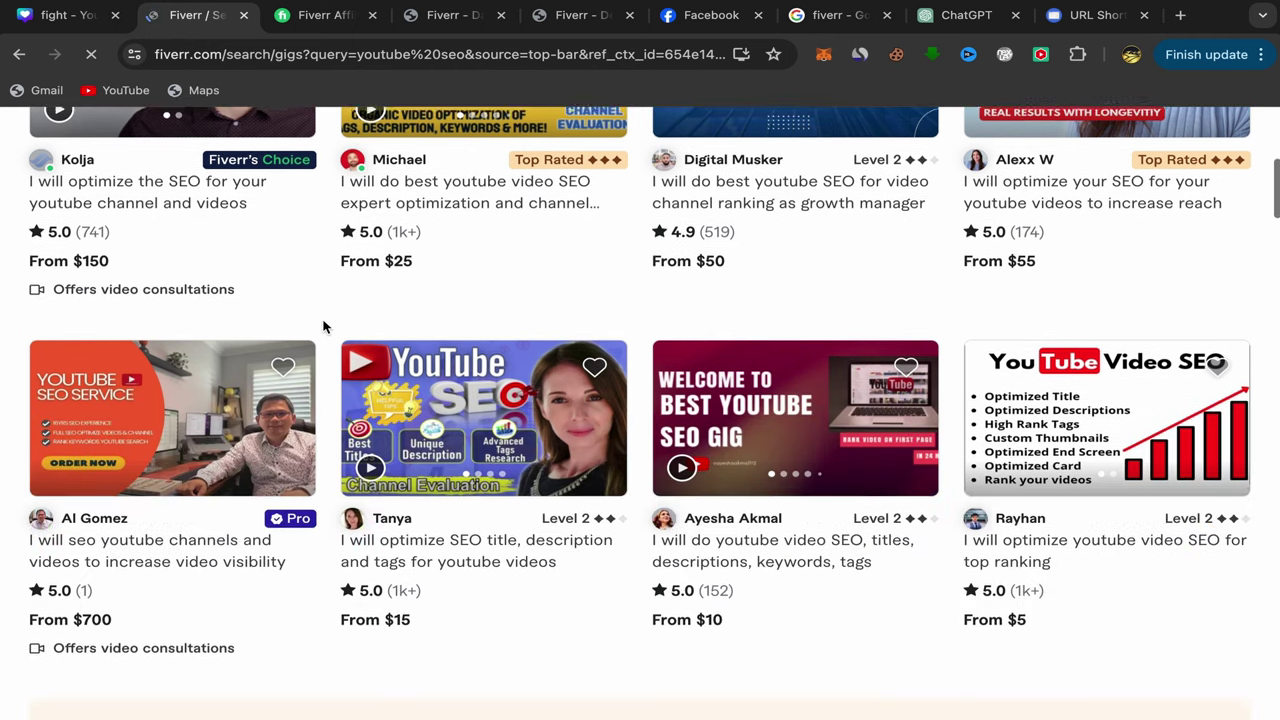
{"action": "scroll", "coordinate": [323, 326], "scroll_direction": "down", "scroll_amount": 2}
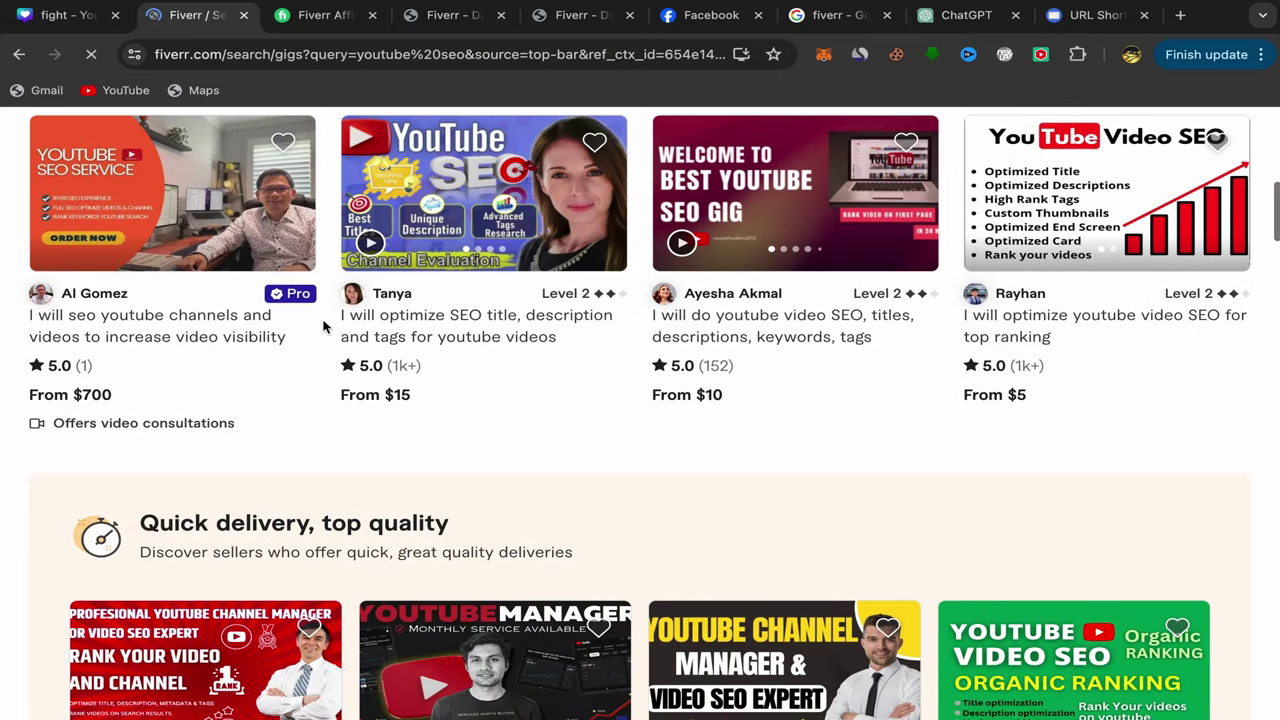
{"action": "scroll", "coordinate": [323, 326], "scroll_direction": "down", "scroll_amount": 1}
{"action": "scroll", "coordinate": [323, 326], "scroll_direction": "up", "scroll_amount": 5}
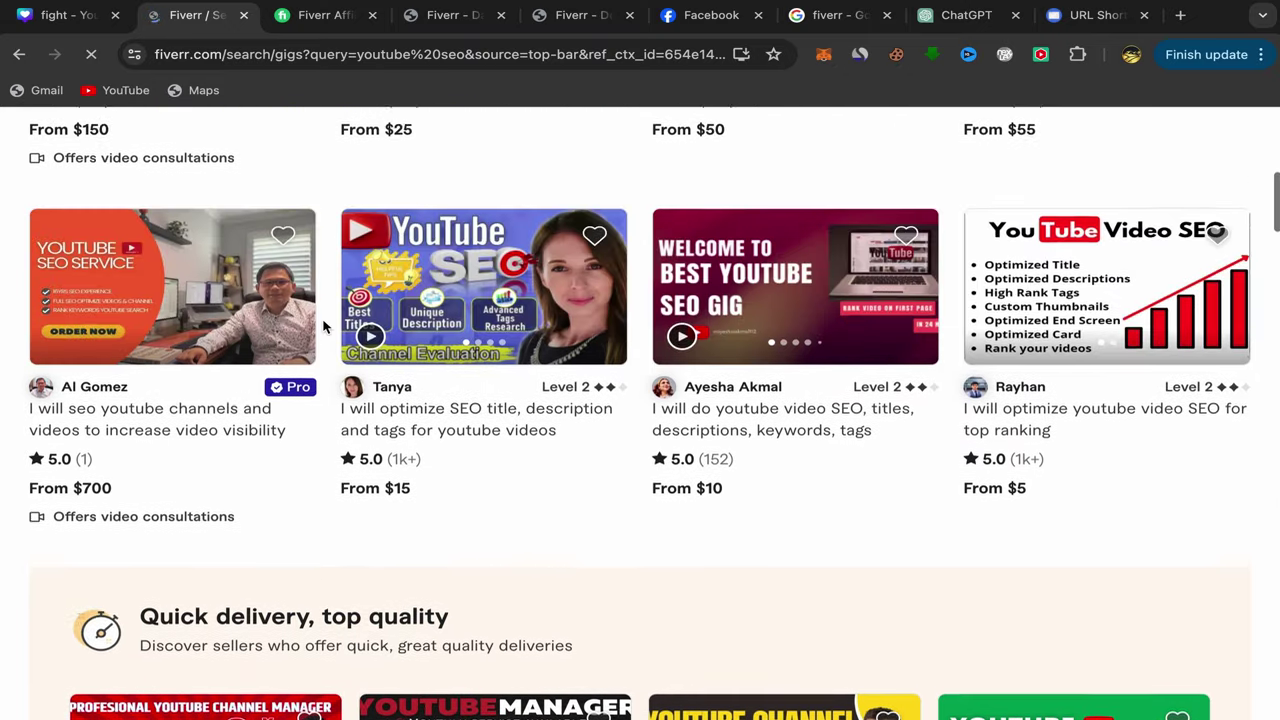
{"action": "scroll", "coordinate": [323, 326], "scroll_direction": "up", "scroll_amount": 3}
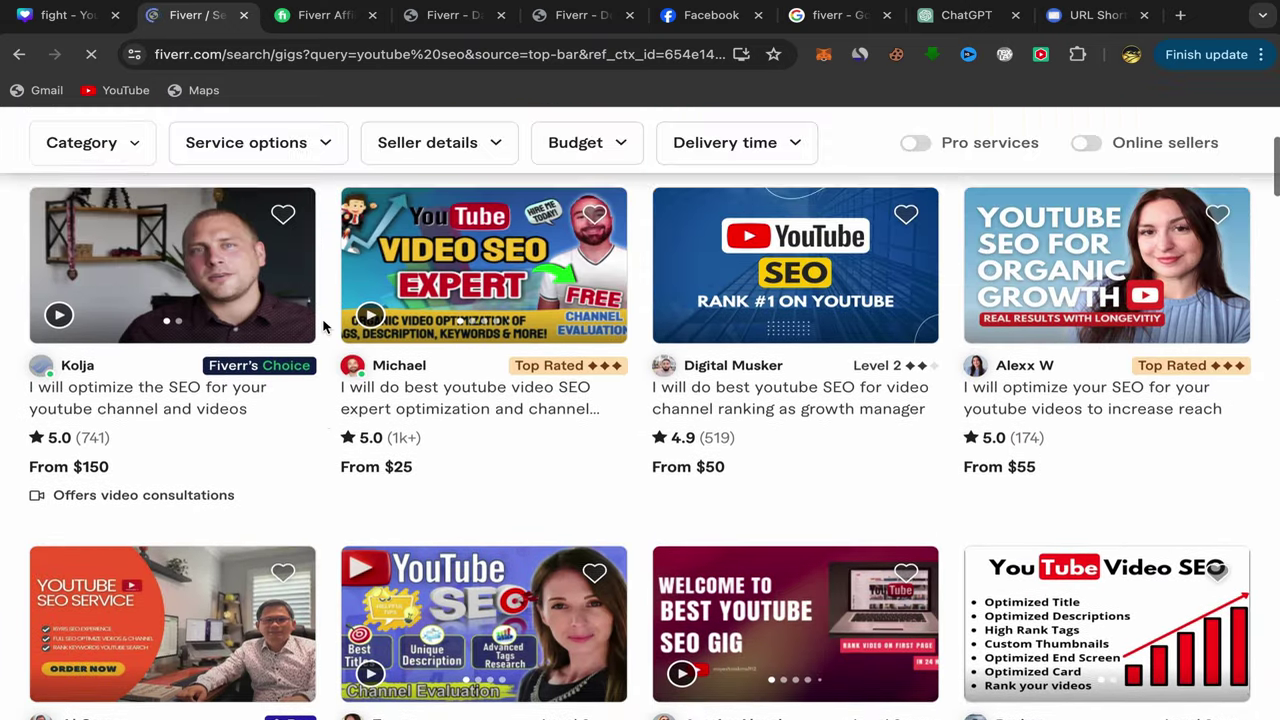
{"action": "scroll", "coordinate": [323, 326], "scroll_direction": "down", "scroll_amount": 1}
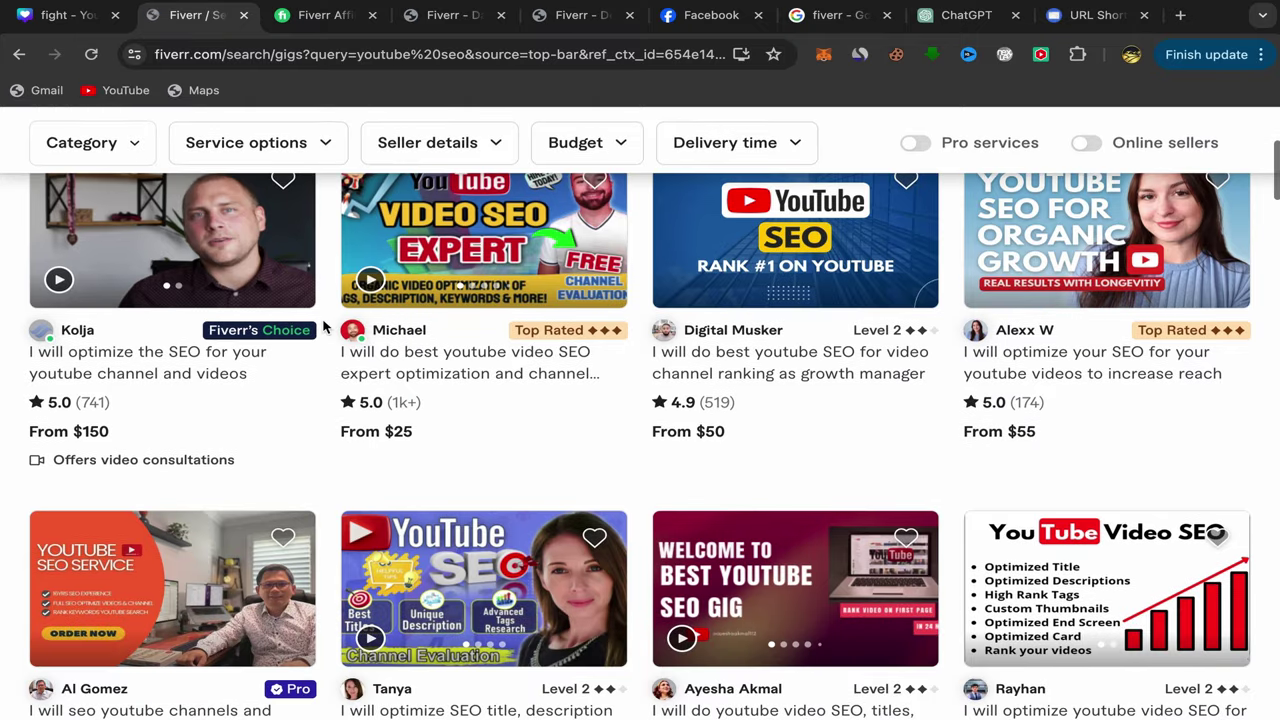
{"action": "scroll", "coordinate": [323, 326], "scroll_direction": "down", "scroll_amount": 3}
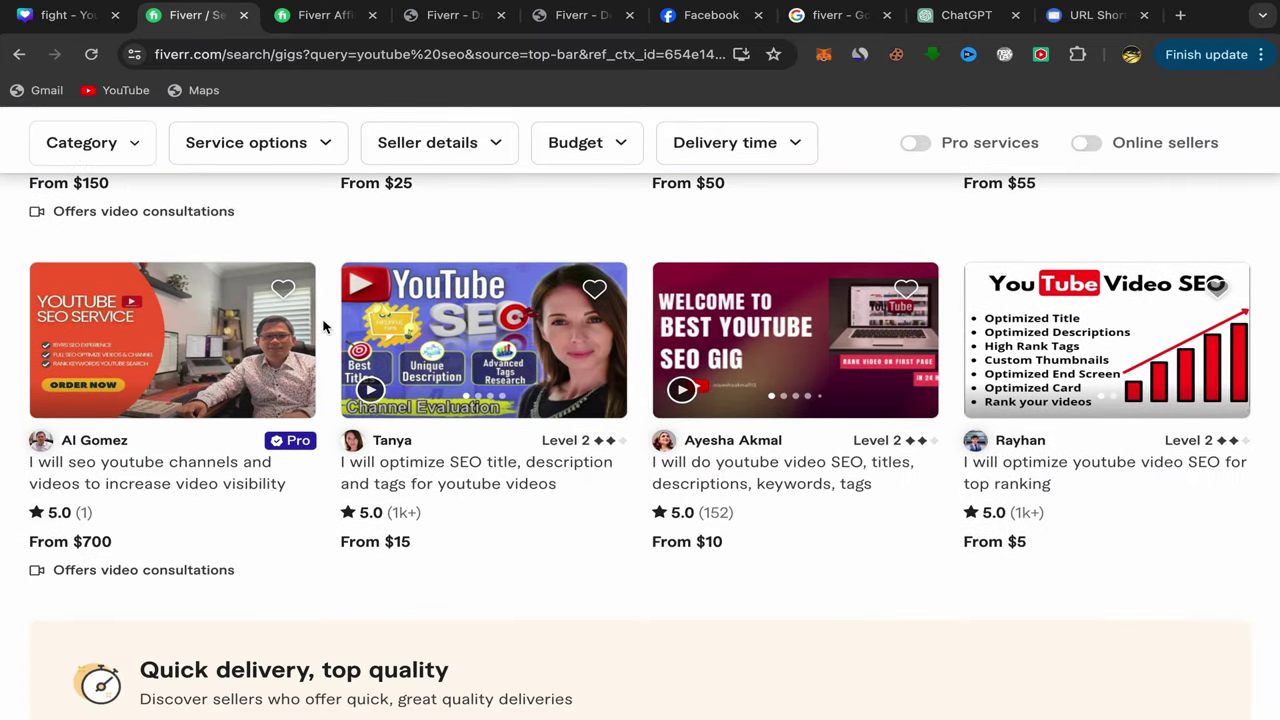
{"action": "scroll", "coordinate": [323, 326], "scroll_direction": "down", "scroll_amount": 1}
{"action": "scroll", "coordinate": [323, 326], "scroll_direction": "down", "scroll_amount": 1}
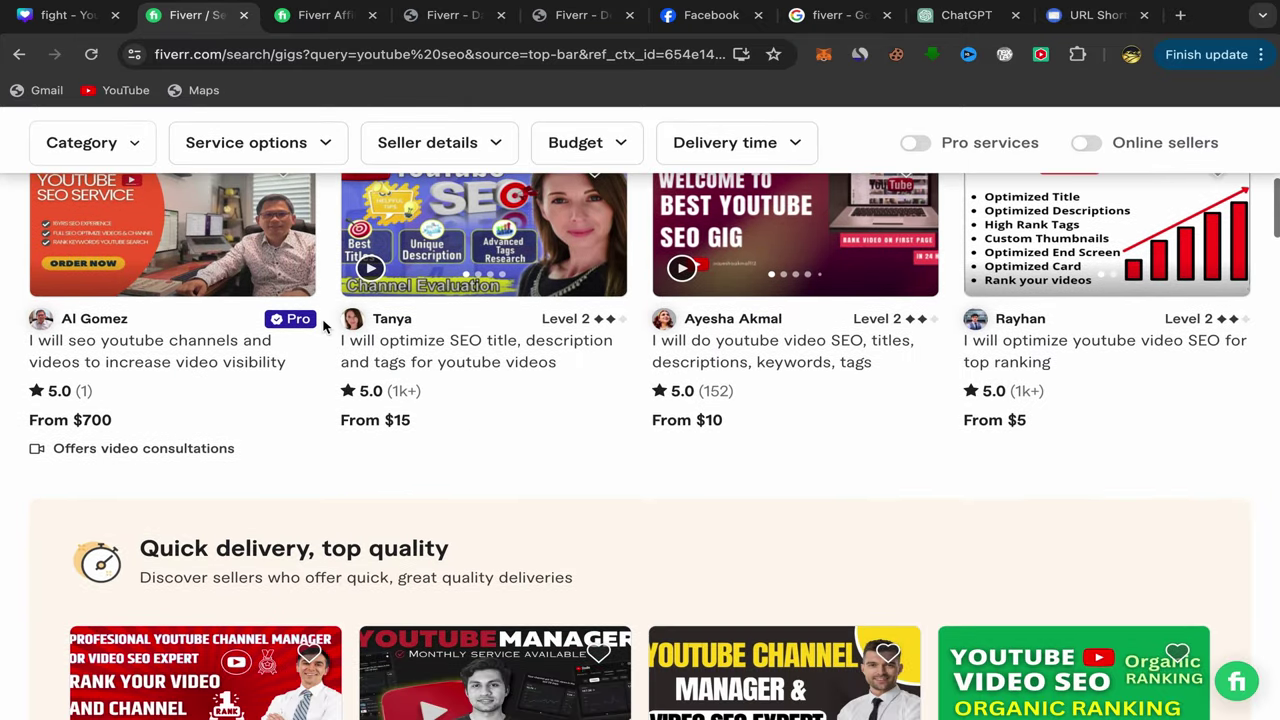
{"action": "scroll", "coordinate": [323, 326], "scroll_direction": "up", "scroll_amount": 2}
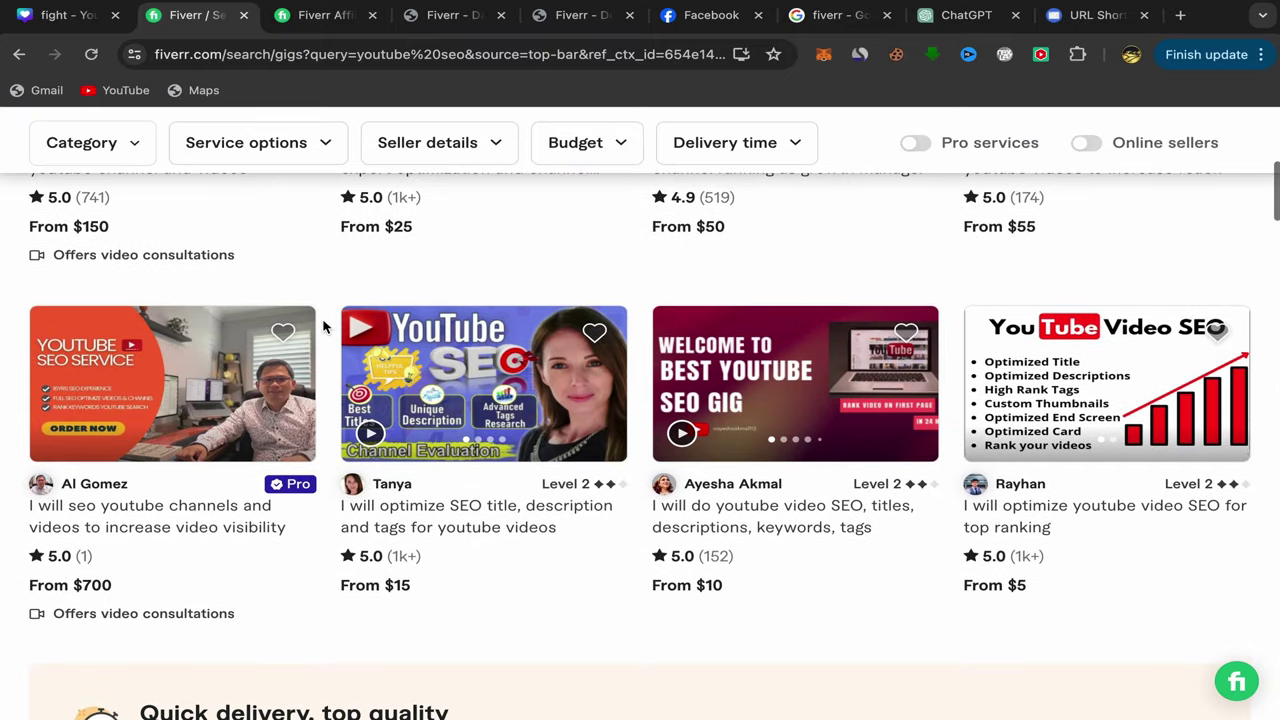
{"action": "scroll", "coordinate": [323, 326], "scroll_direction": "up", "scroll_amount": 1}
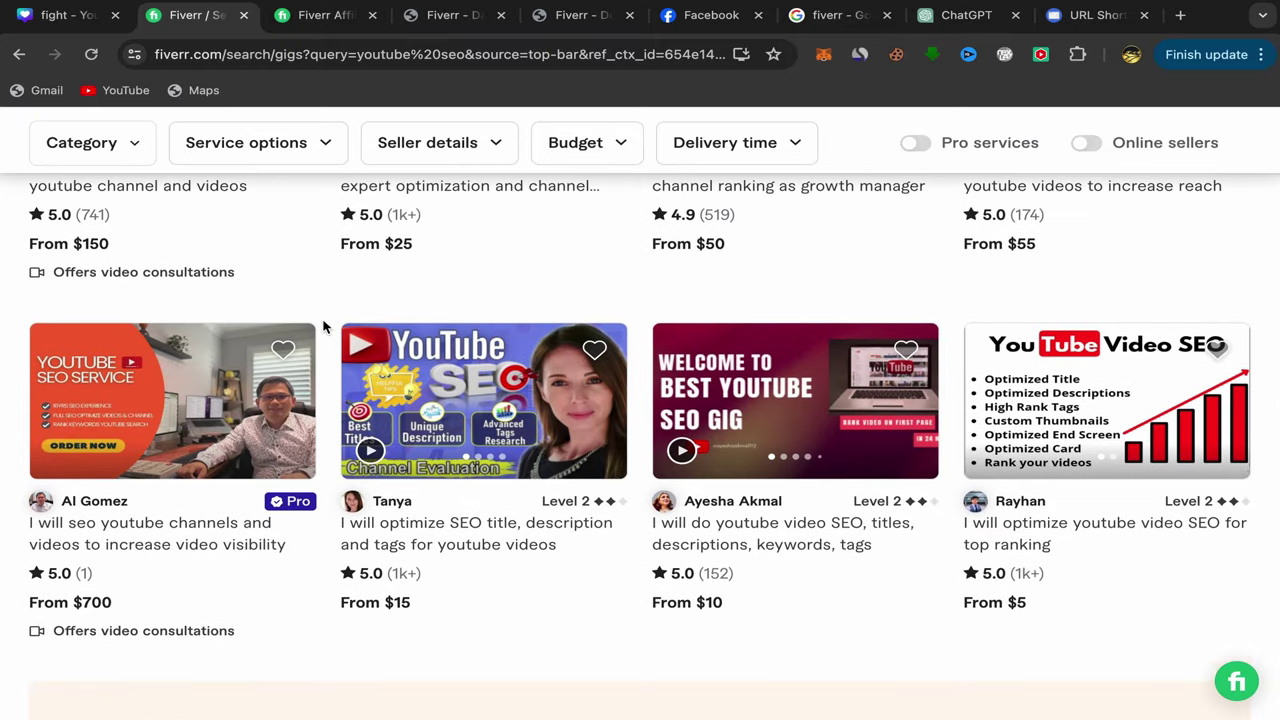
{"action": "scroll", "coordinate": [323, 326], "scroll_direction": "up", "scroll_amount": 2}
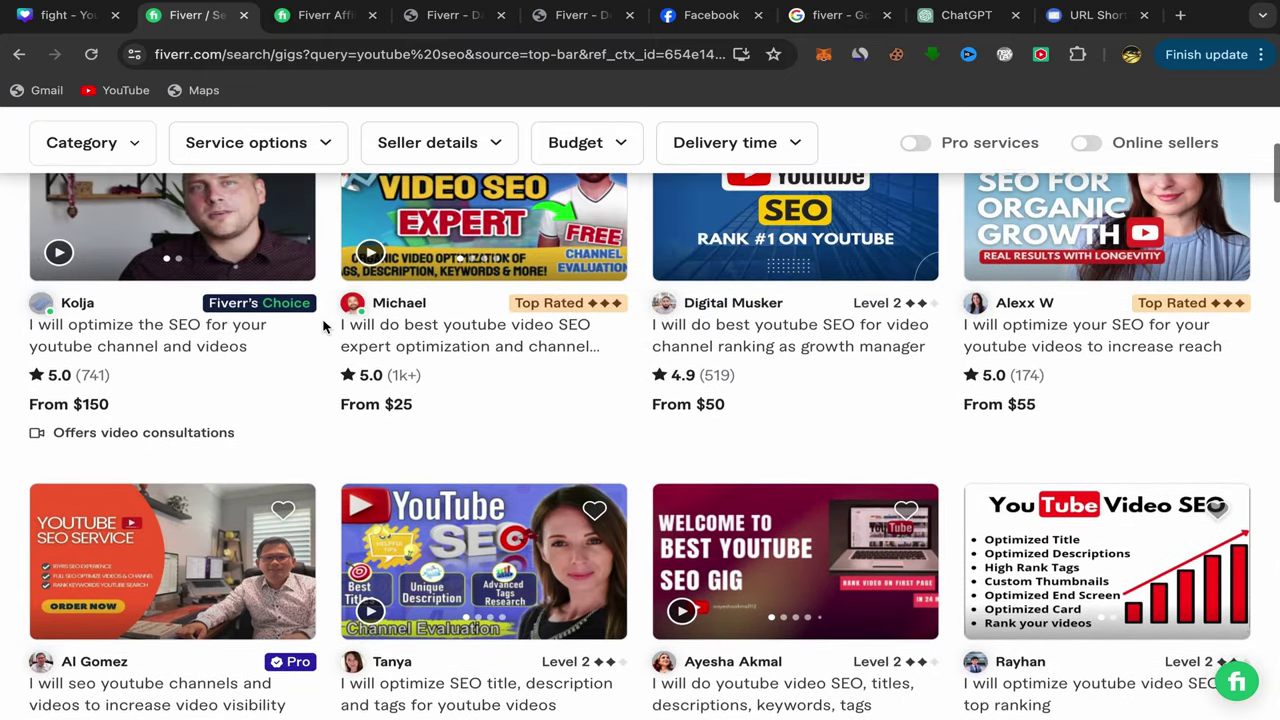
{"action": "scroll", "coordinate": [323, 326], "scroll_direction": "down", "scroll_amount": 2}
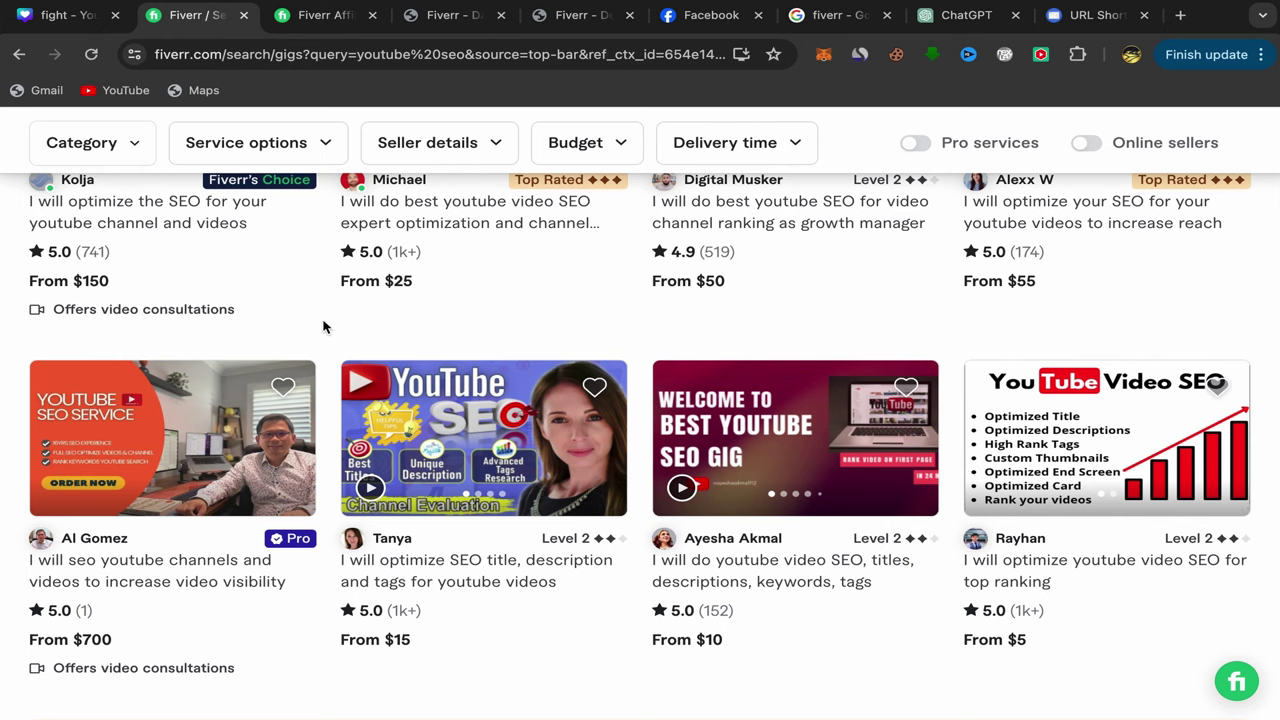
{"action": "scroll", "coordinate": [323, 326], "scroll_direction": "up", "scroll_amount": 1}
{"action": "scroll", "coordinate": [323, 326], "scroll_direction": "down", "scroll_amount": 1}
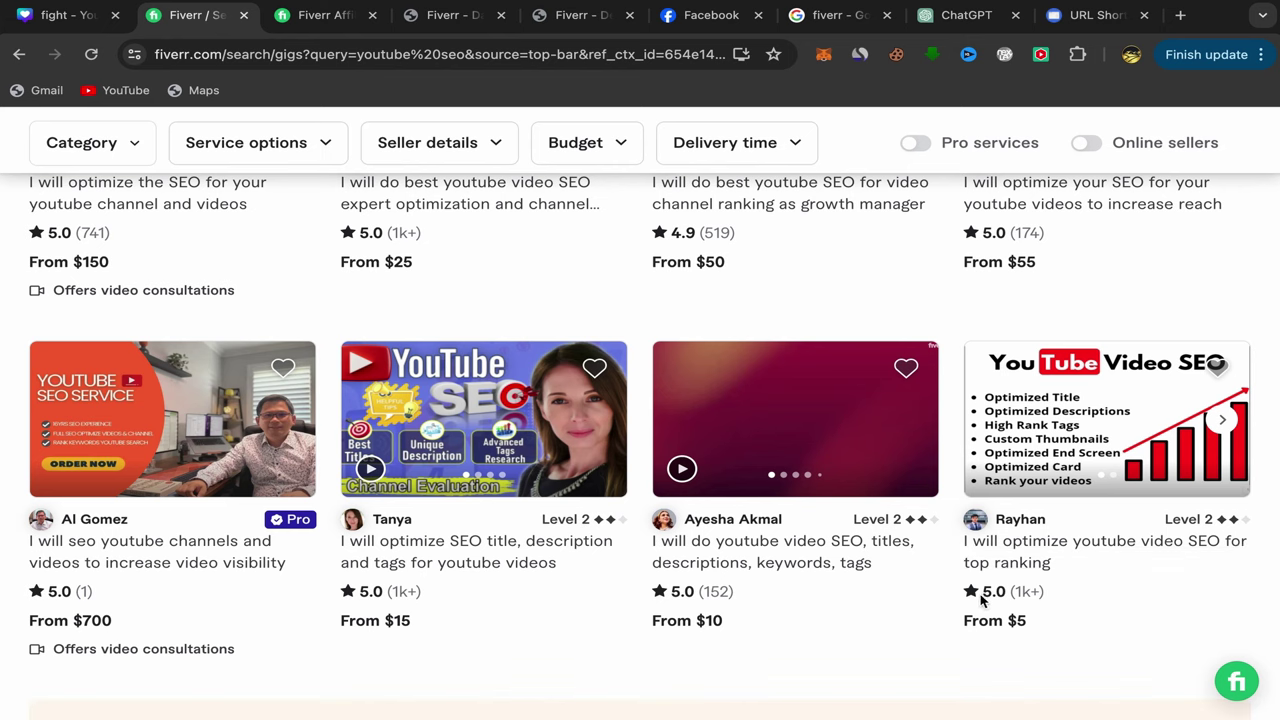
Step: Open the $5 gig "I will optimize youtube video SEO for top ranking" and review its page and Basic package
{"action": "mouse_move", "coordinate": [1195, 527]}
{"action": "left_click", "coordinate": [1010, 566]}
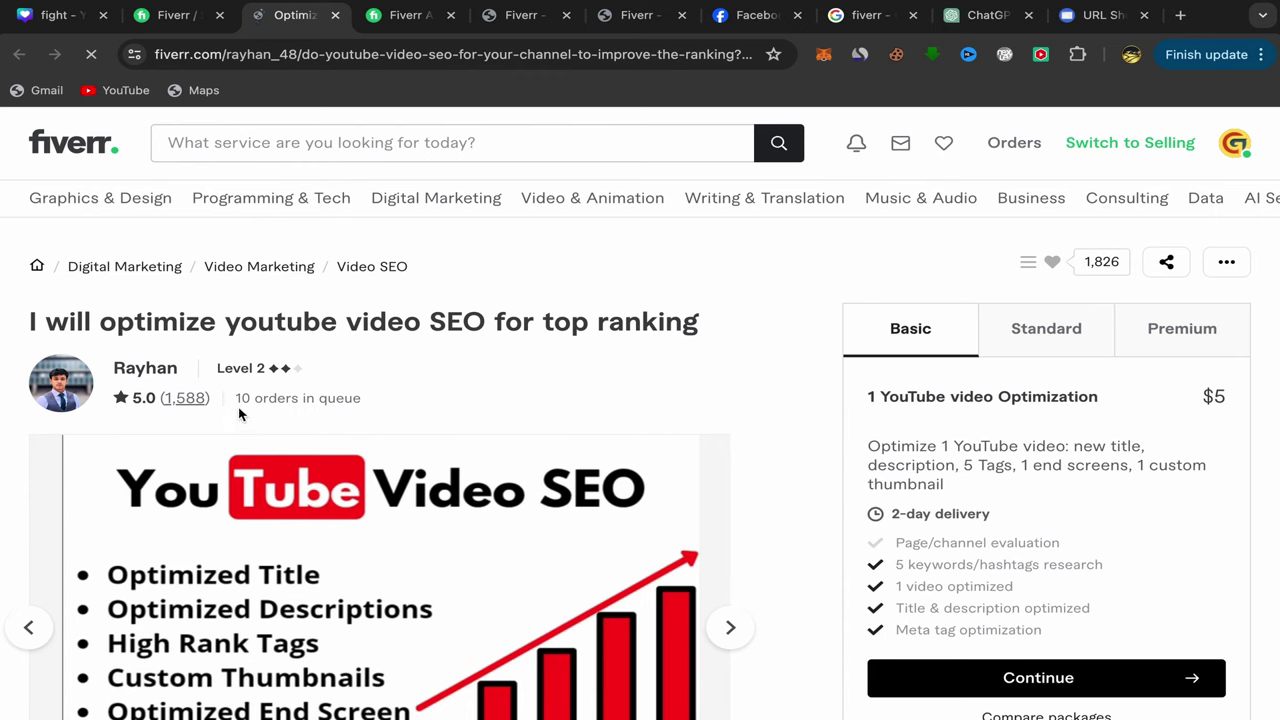
{"action": "scroll", "coordinate": [418, 400], "scroll_direction": "down", "scroll_amount": 1}
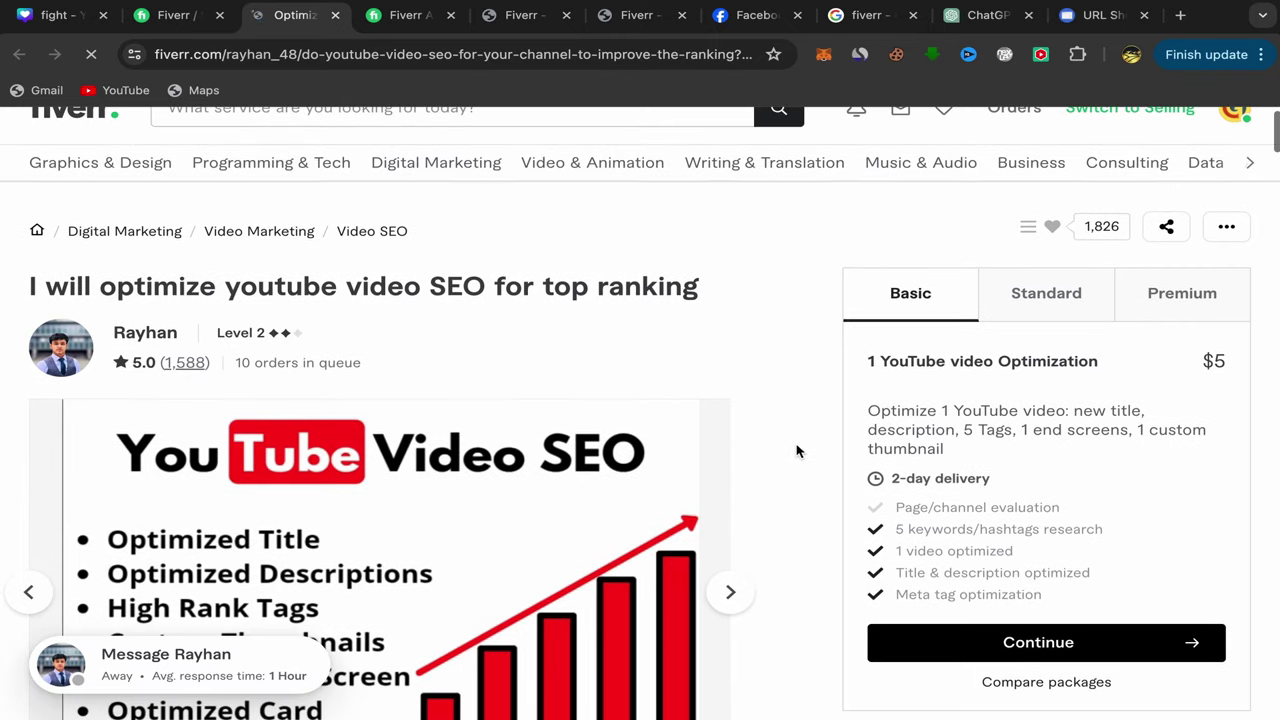
{"action": "scroll", "coordinate": [794, 449], "scroll_direction": "down", "scroll_amount": 4}
{"action": "scroll", "coordinate": [797, 450], "scroll_direction": "up", "scroll_amount": 5}
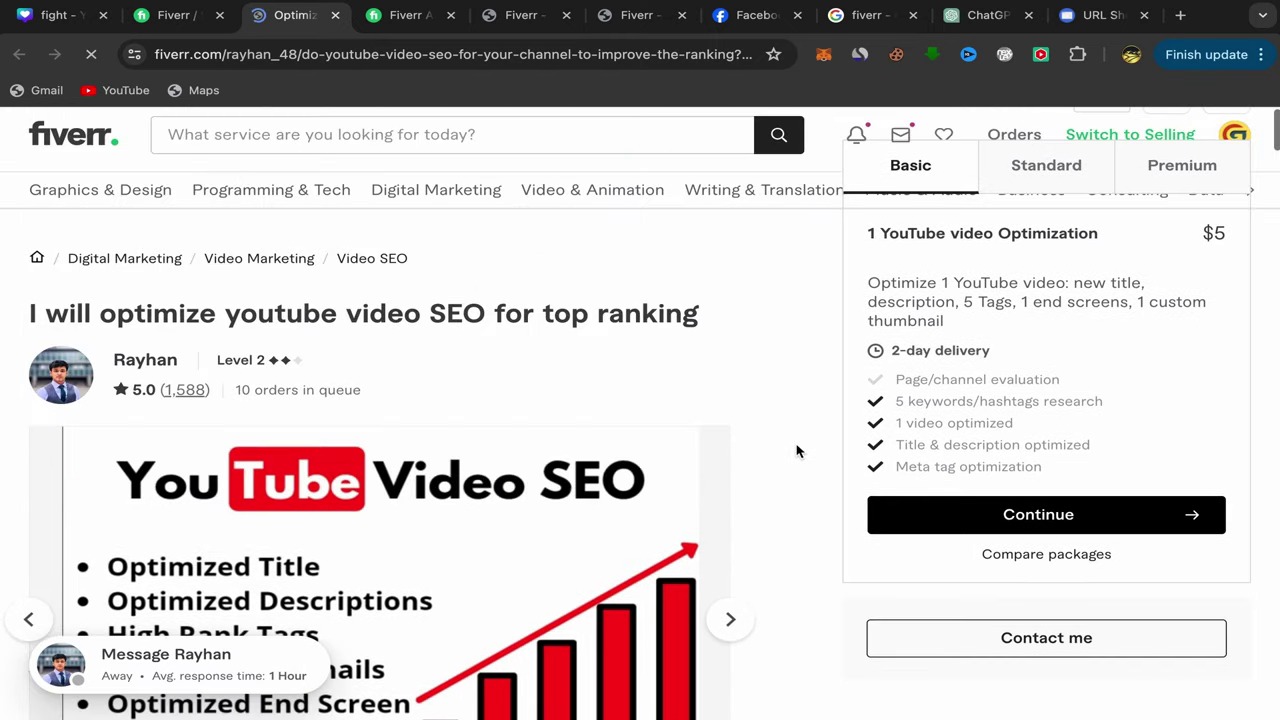
Step: Copy the YouTube SEO gig's page address and open Default and Deep Links in the Fiverr affiliate dashboard
{"action": "right_click", "coordinate": [412, 58]}
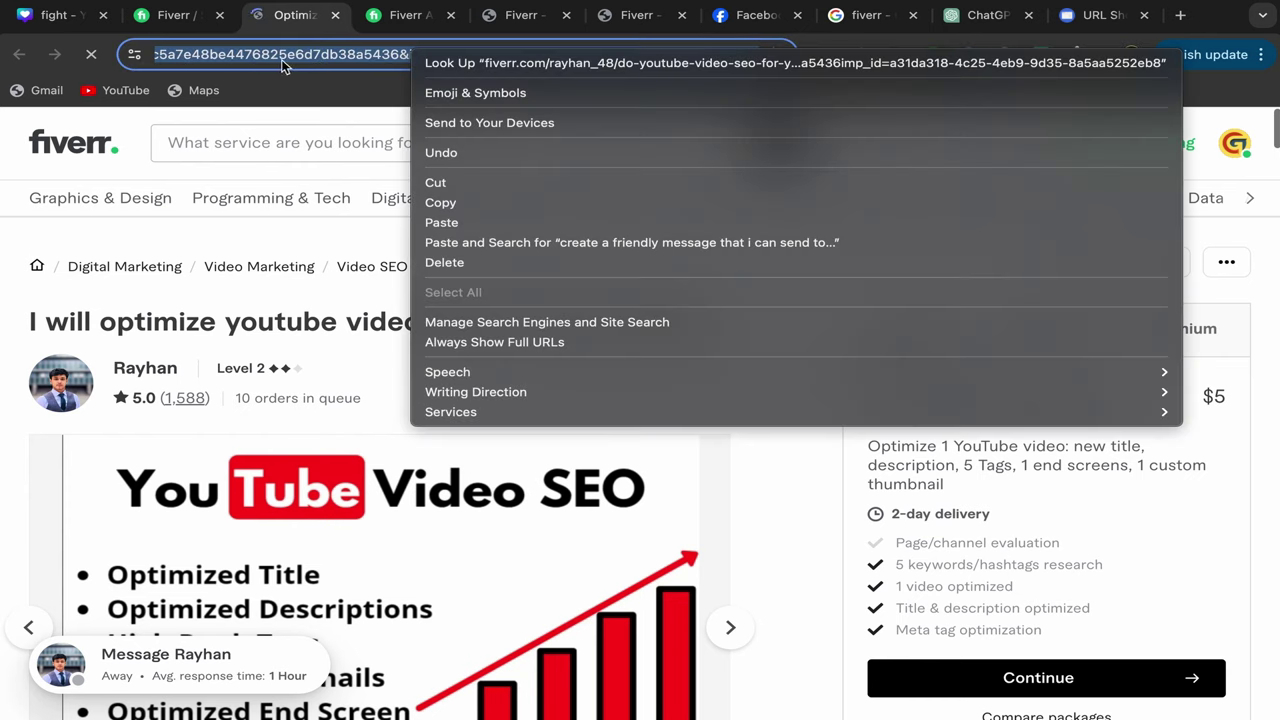
{"action": "left_click", "coordinate": [443, 203]}
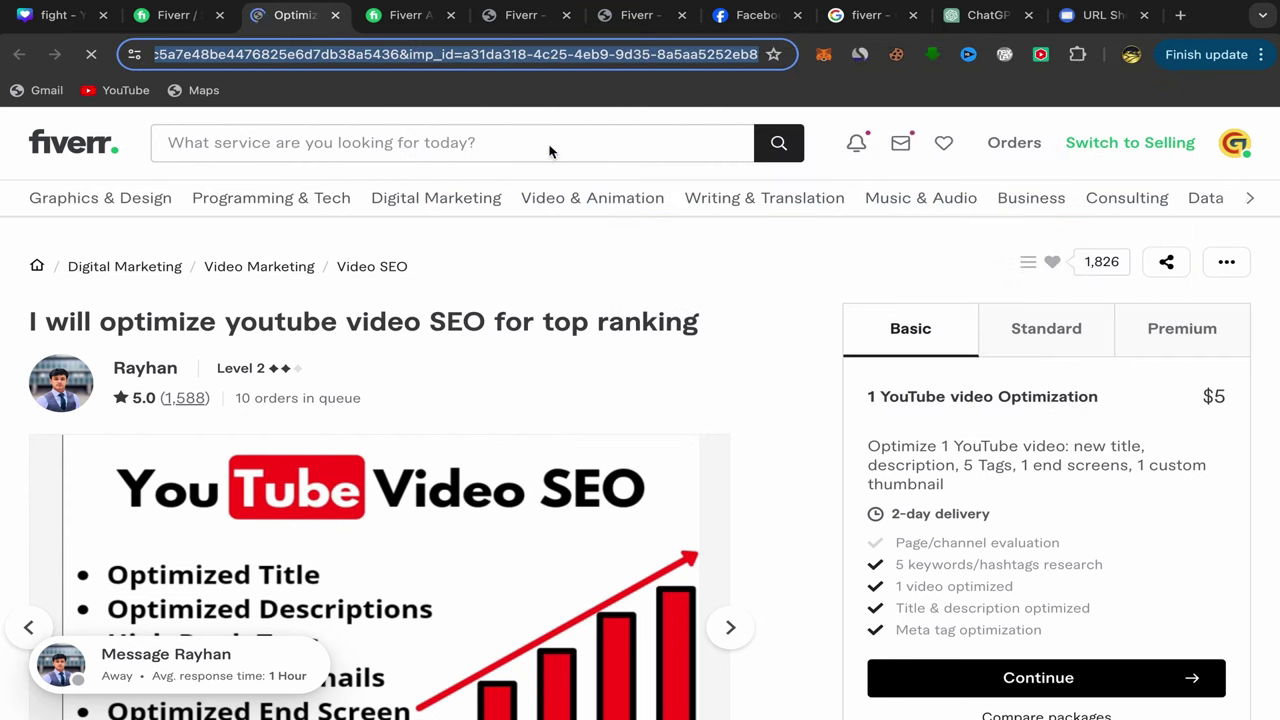
{"action": "left_click", "coordinate": [640, 15]}
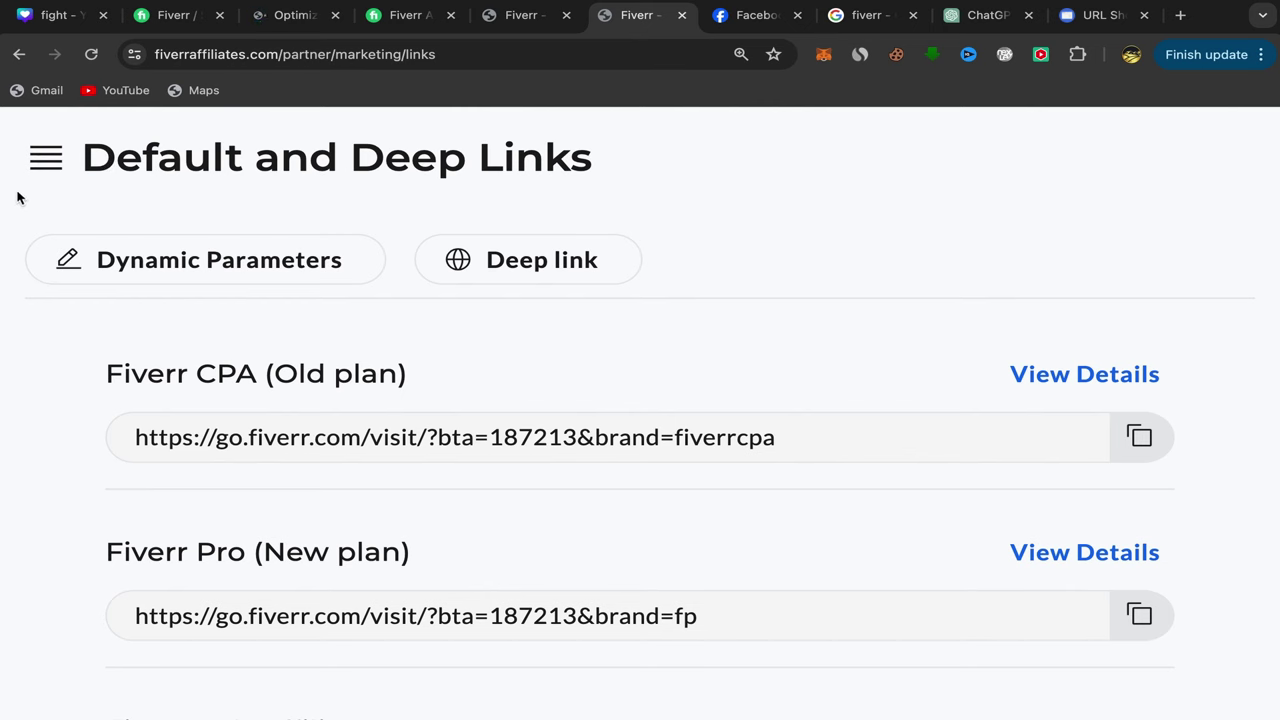
{"action": "left_click", "coordinate": [43, 158]}
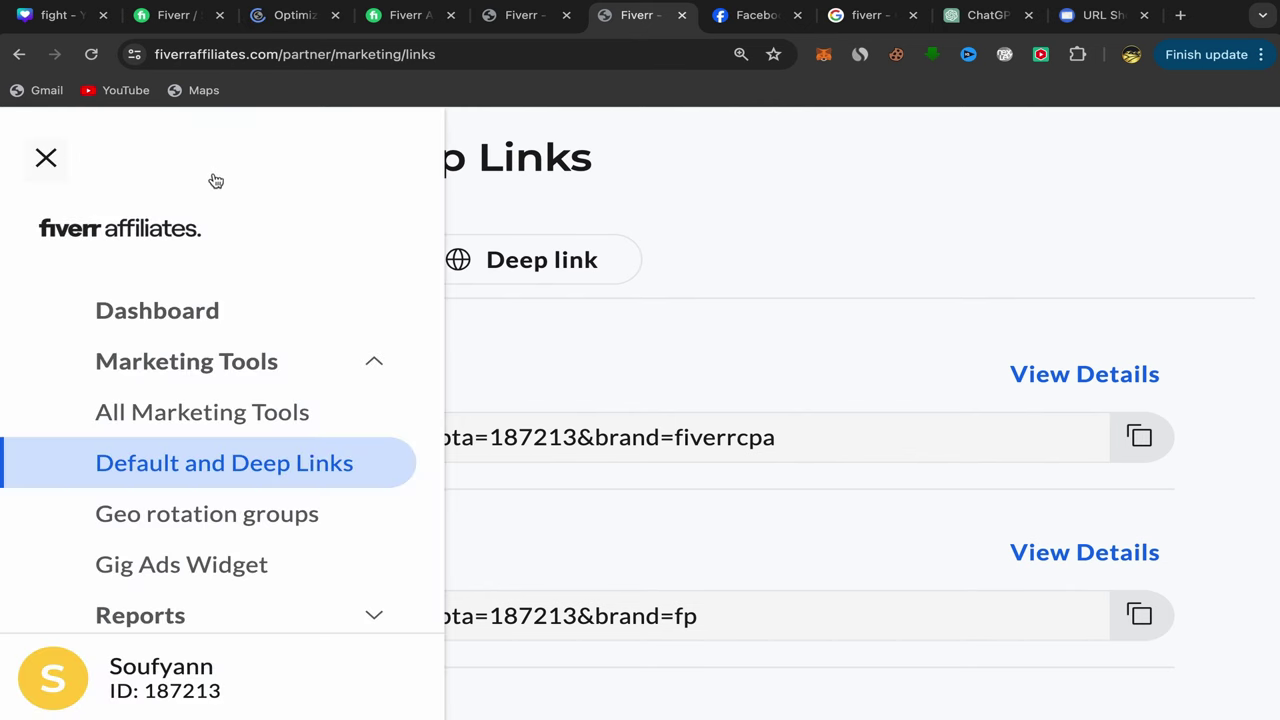
{"action": "left_click", "coordinate": [362, 361]}
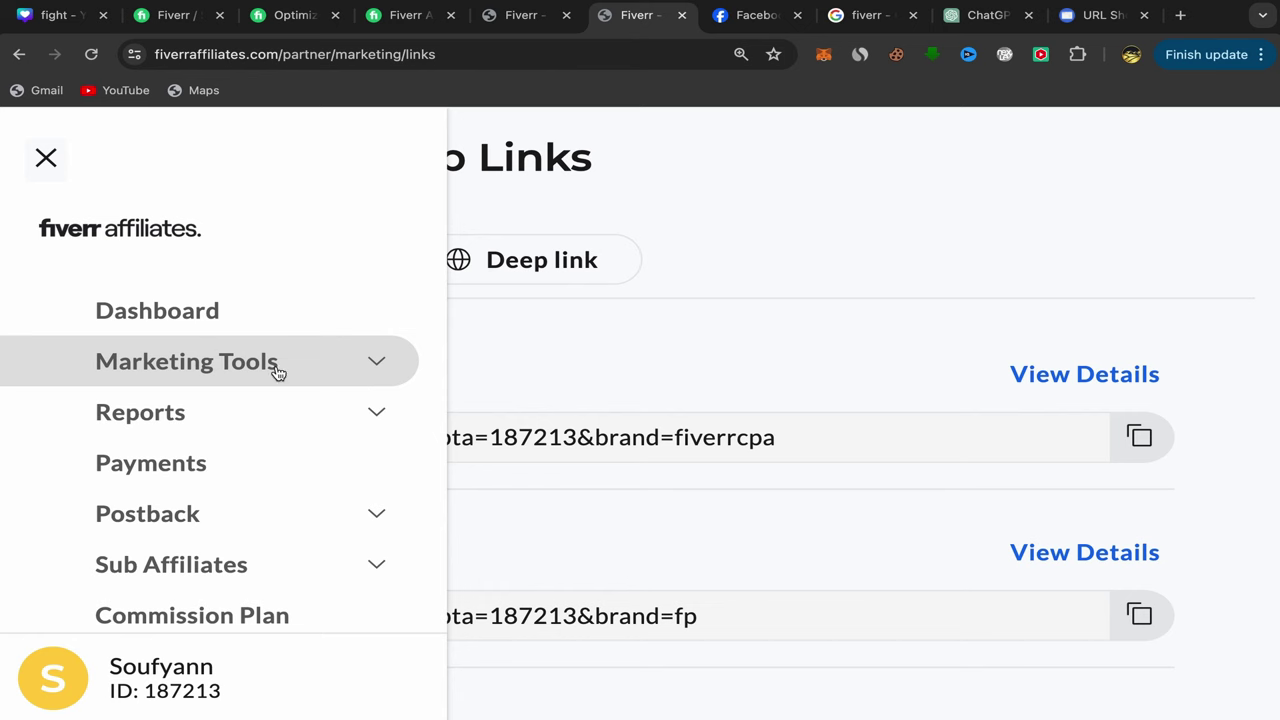
{"action": "left_click", "coordinate": [376, 368]}
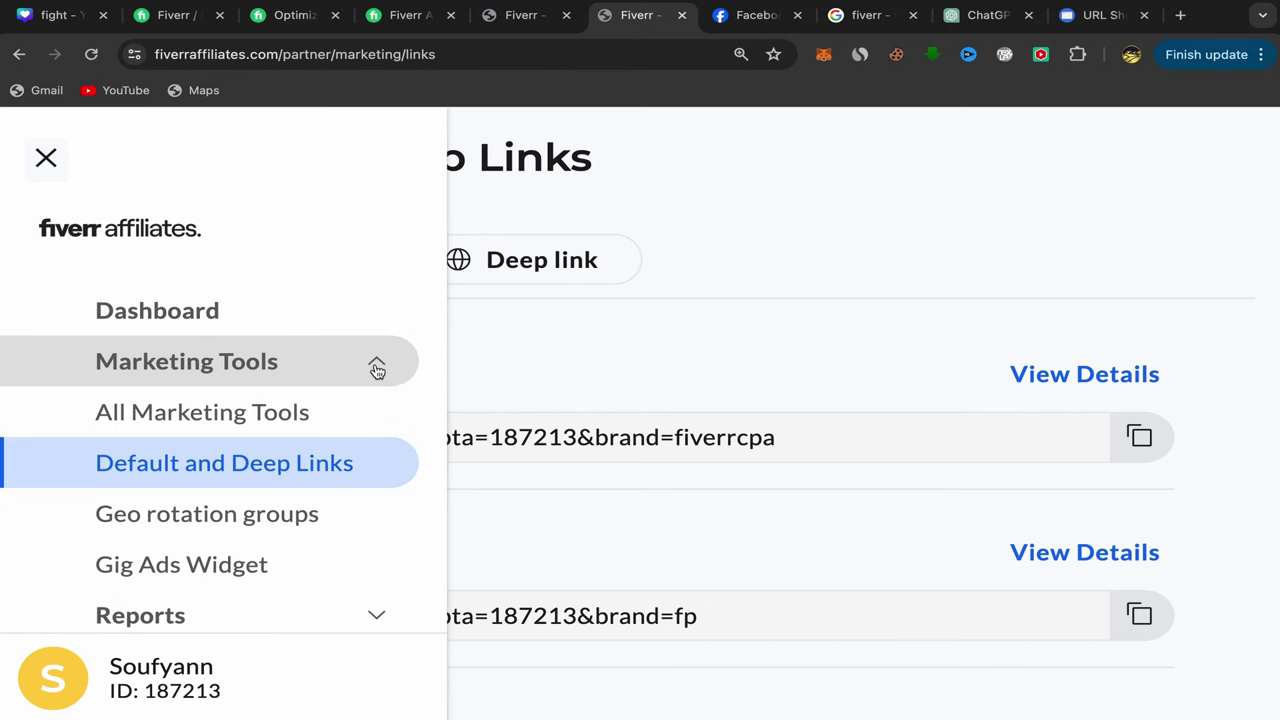
{"action": "left_click", "coordinate": [255, 474]}
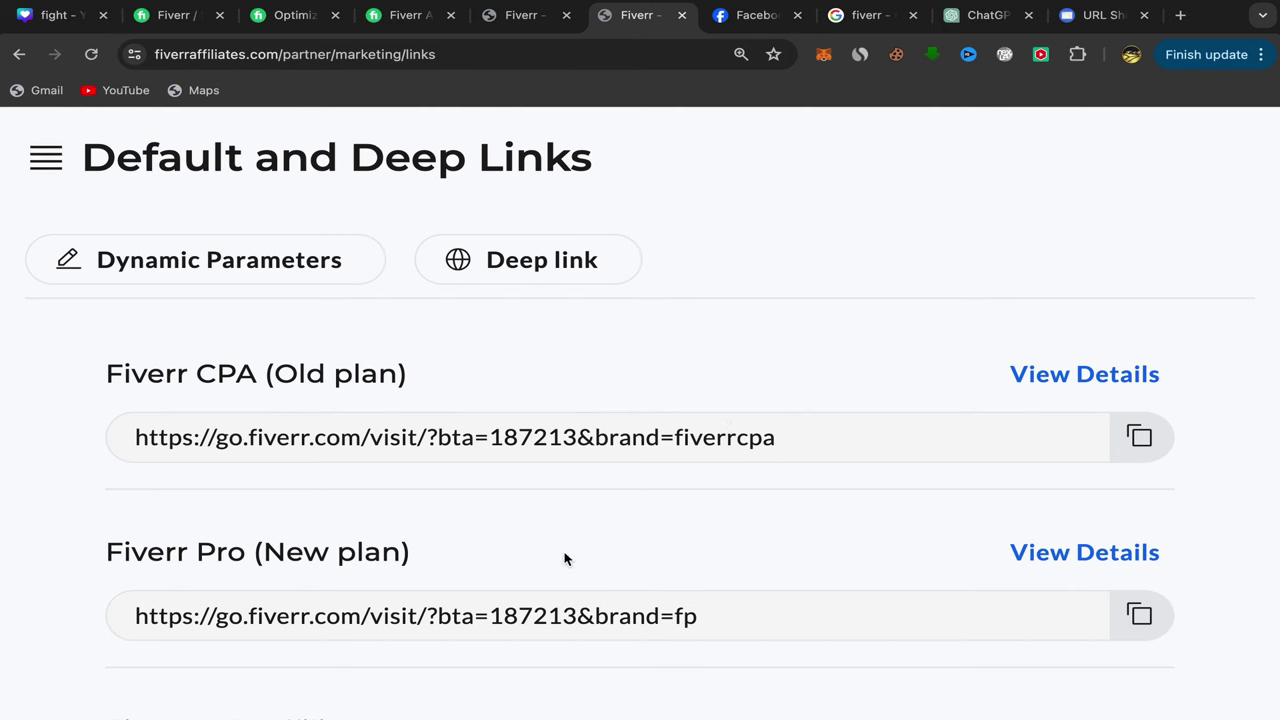
Step: Create a deep link with the copied gig address as the landing page and save it
{"action": "left_click", "coordinate": [535, 261]}
{"action": "right_click", "coordinate": [480, 389]}
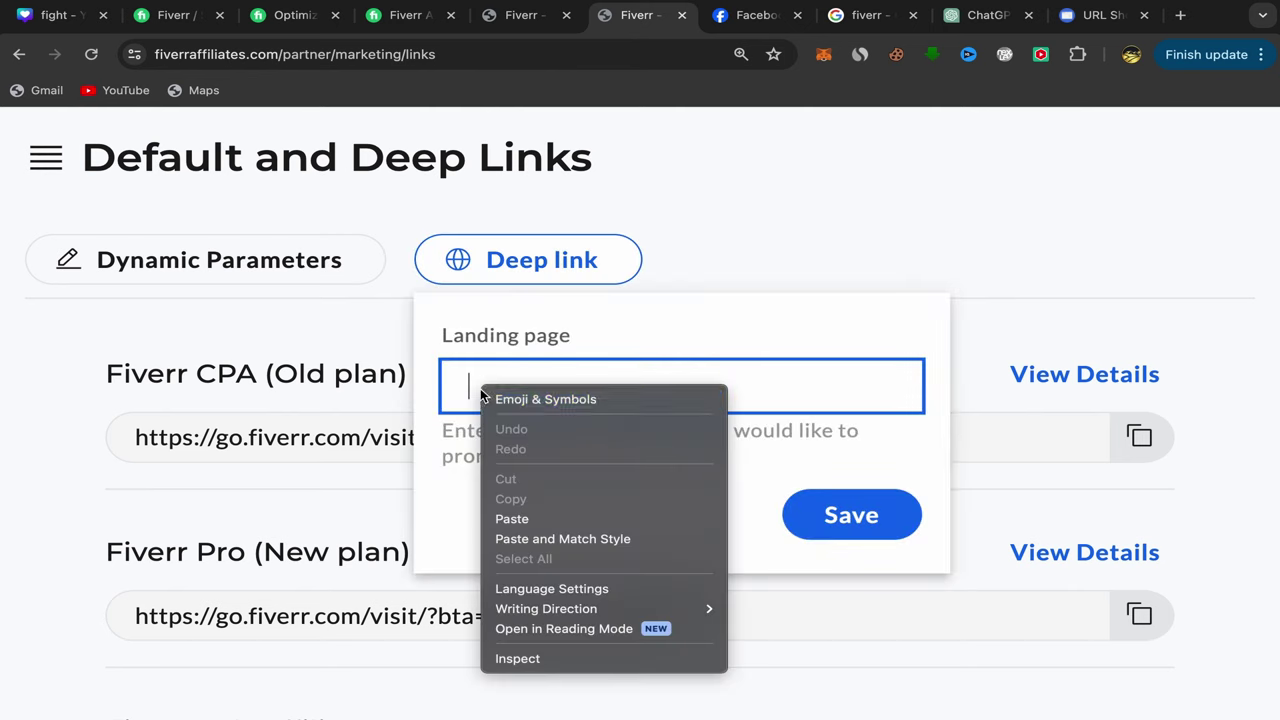
{"action": "left_click", "coordinate": [528, 519]}
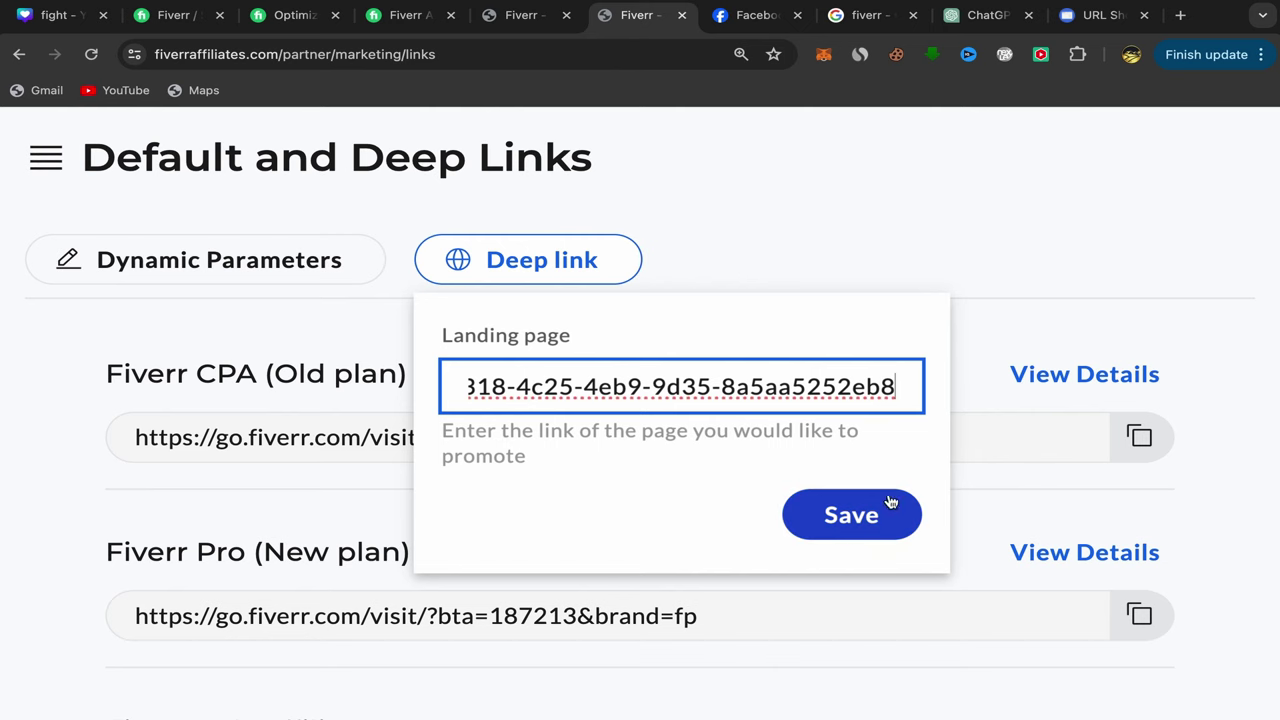
{"action": "left_click", "coordinate": [856, 528]}
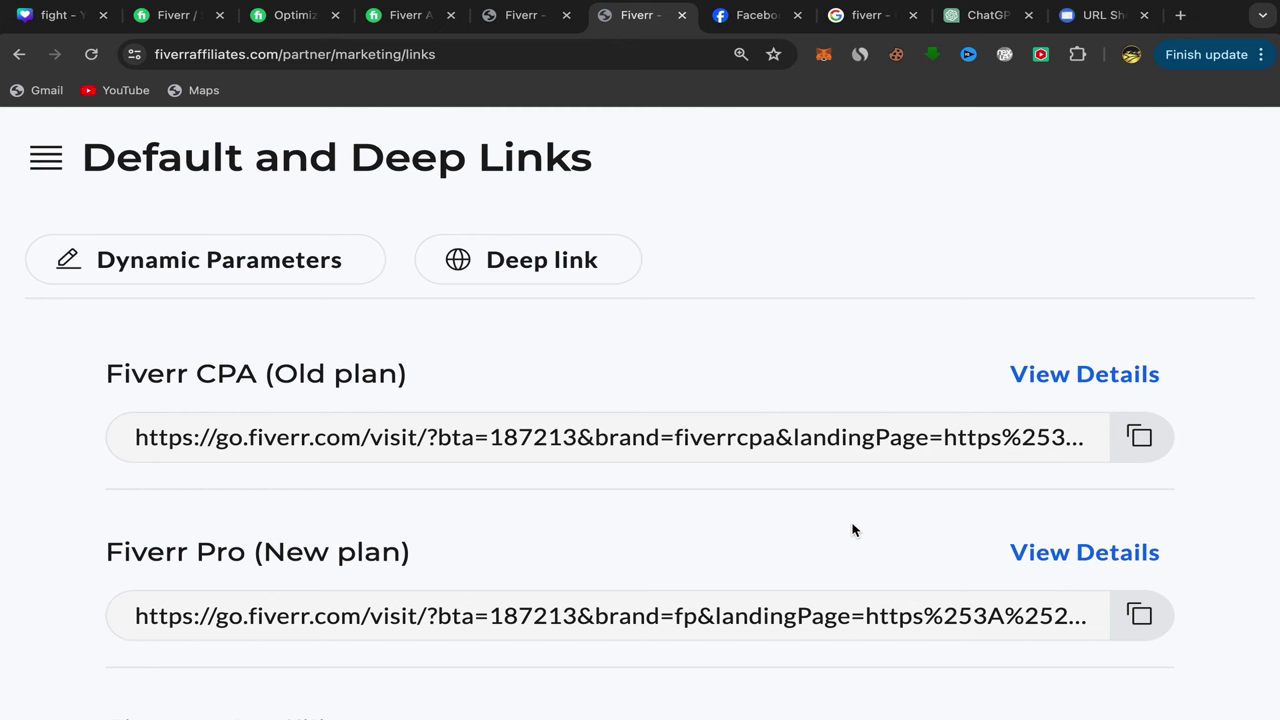
Step: Switch to Facebook, search for "youtube" and filter the results to groups
{"action": "left_click", "coordinate": [752, 30]}
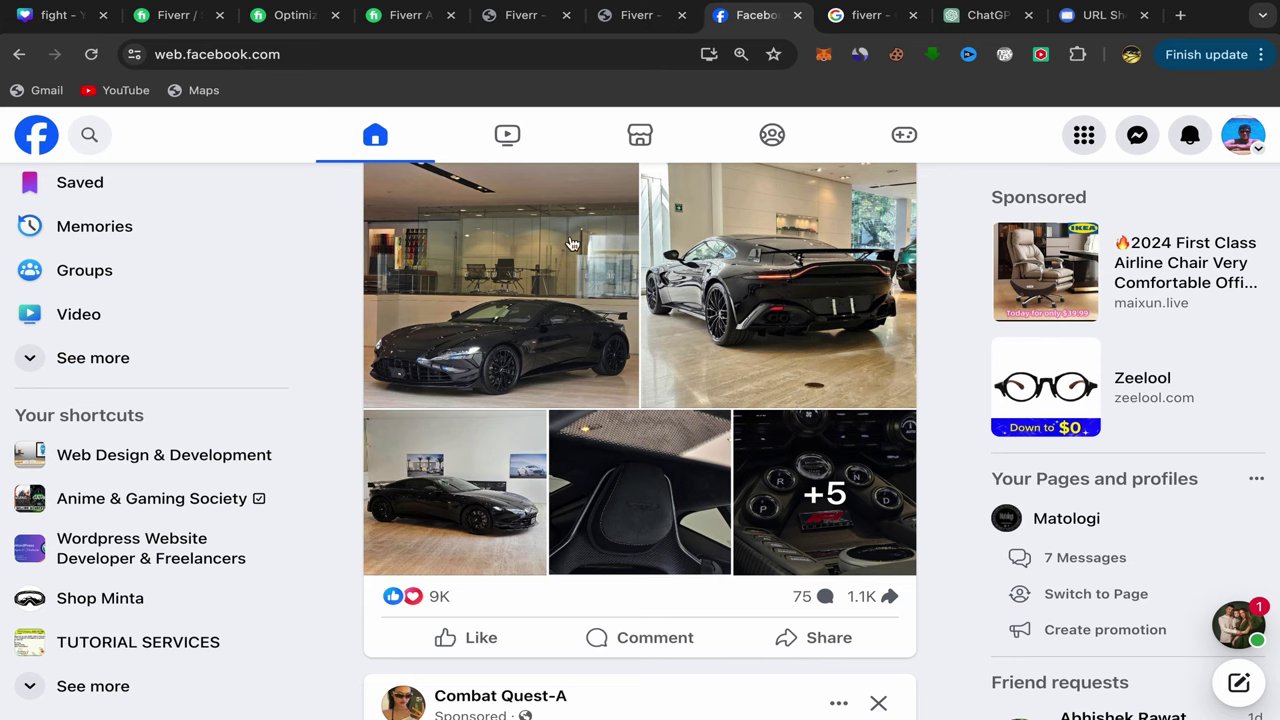
{"action": "left_click", "coordinate": [95, 137]}
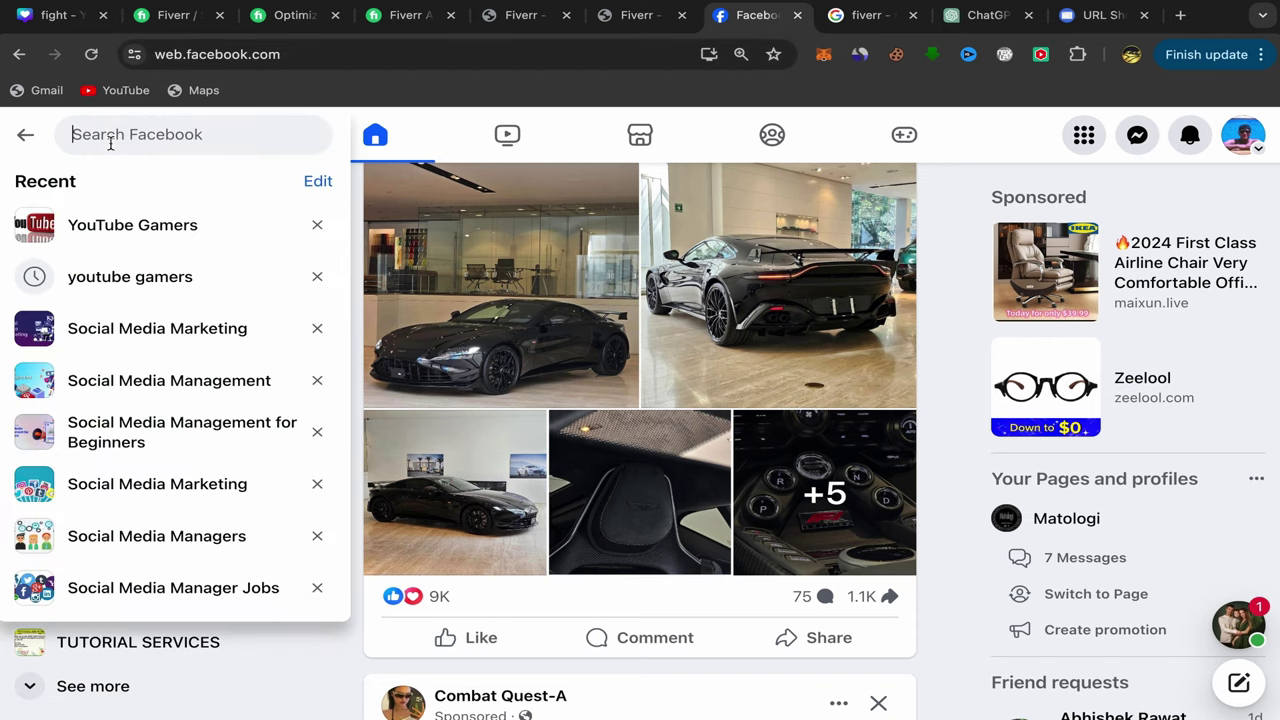
{"action": "type", "text": "yo"}
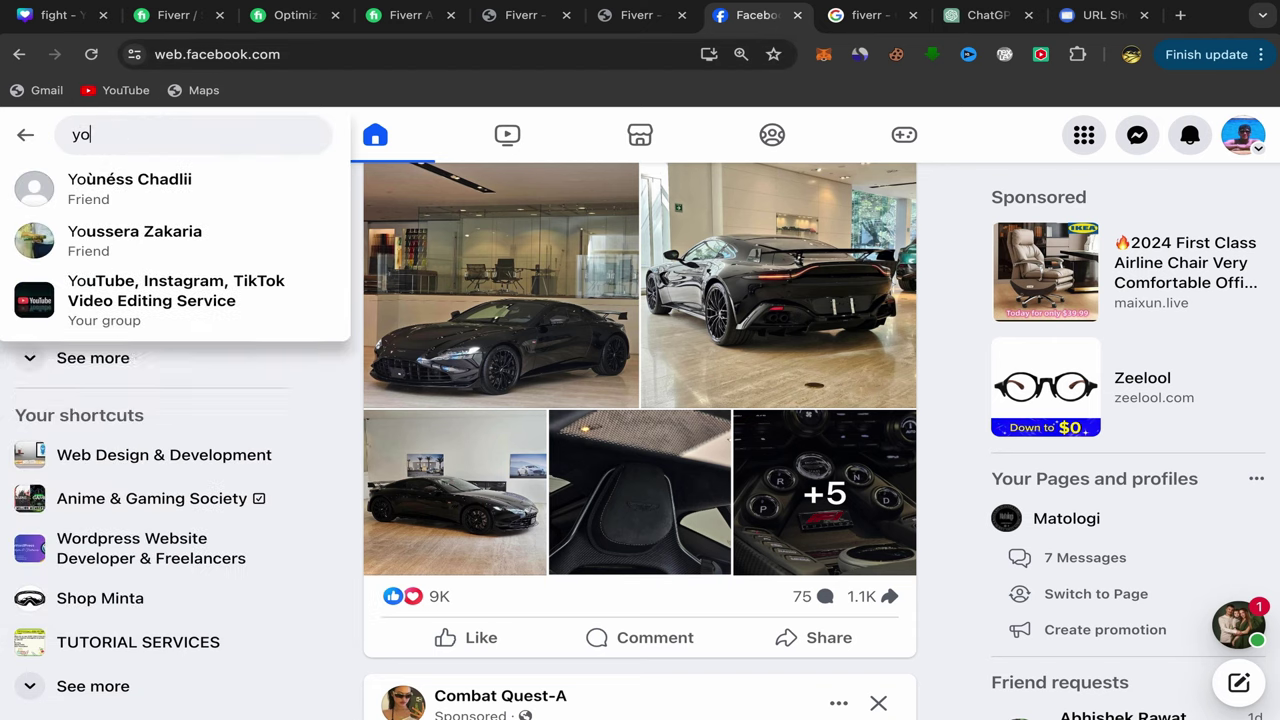
{"action": "type", "text": "utube"}
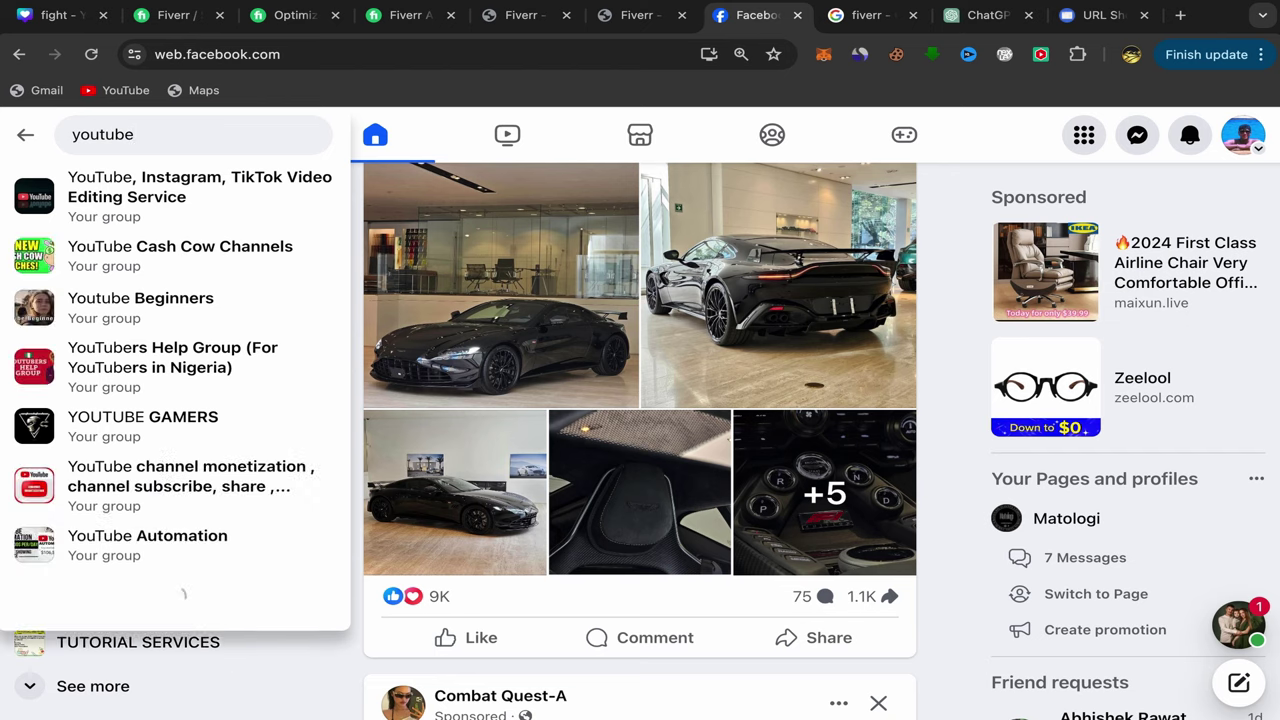
{"action": "key", "text": "Return"}
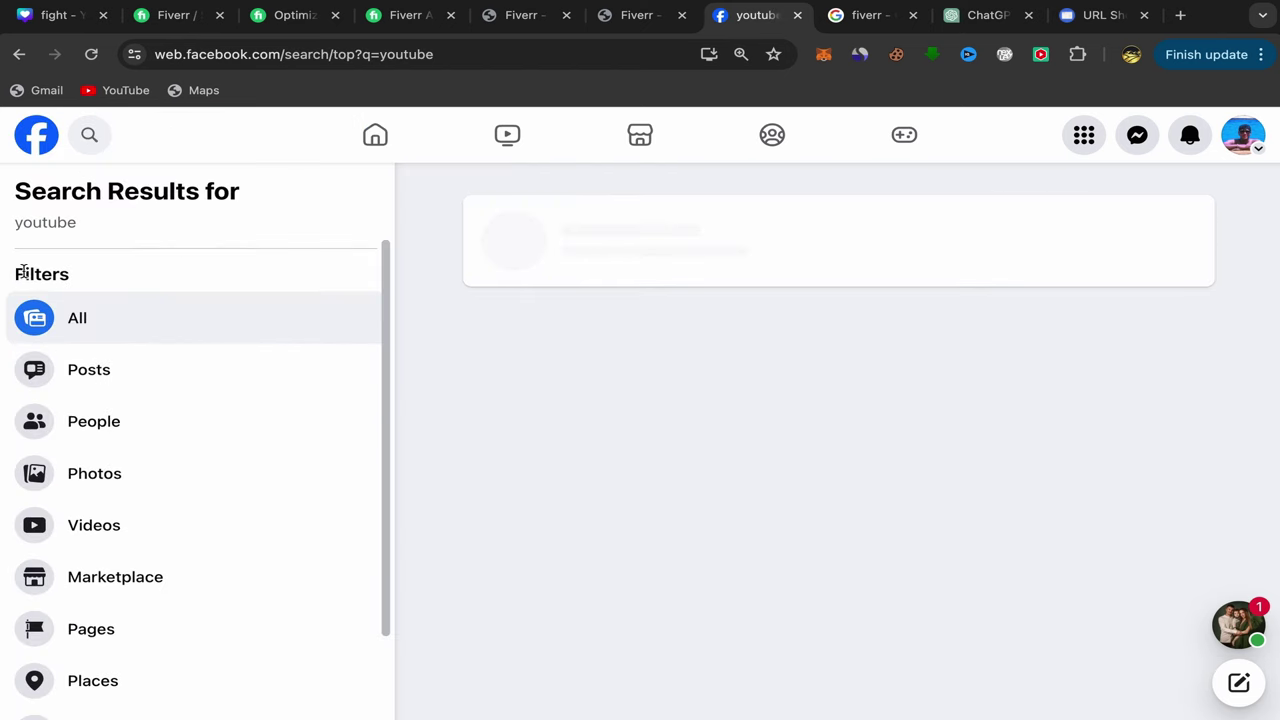
{"action": "scroll", "coordinate": [110, 468], "scroll_direction": "down", "scroll_amount": 1}
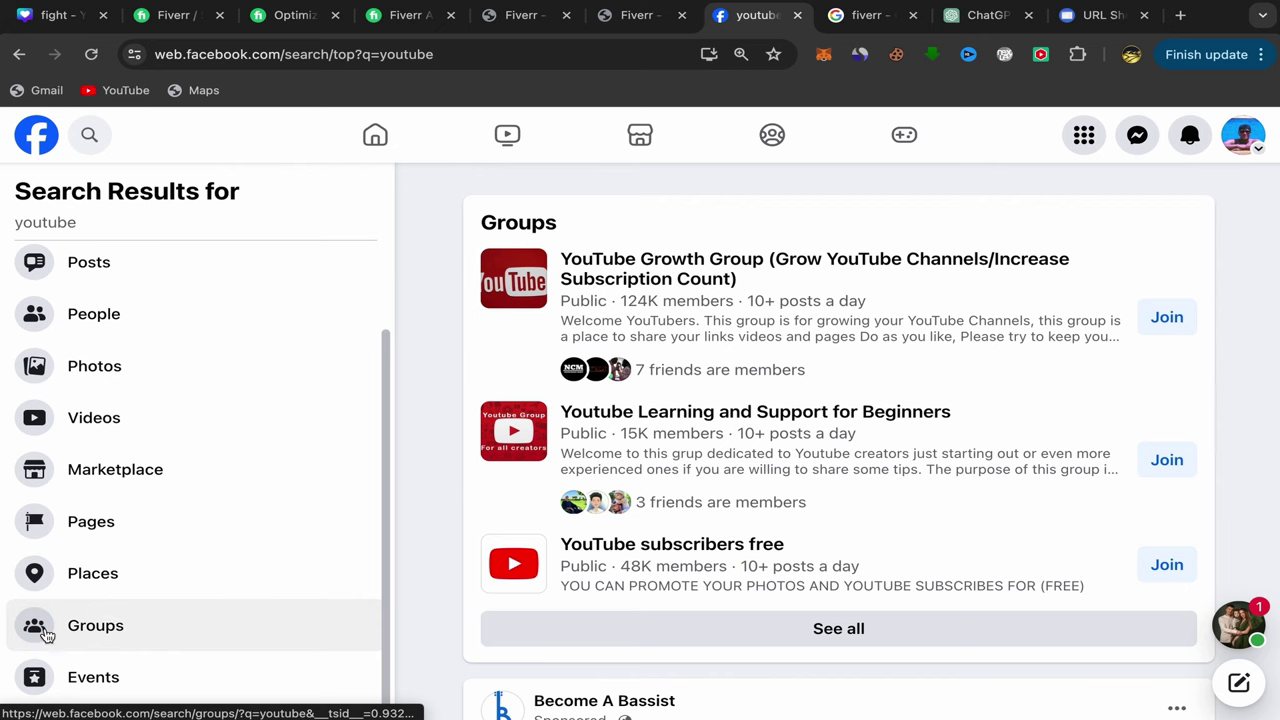
{"action": "left_click", "coordinate": [84, 632]}
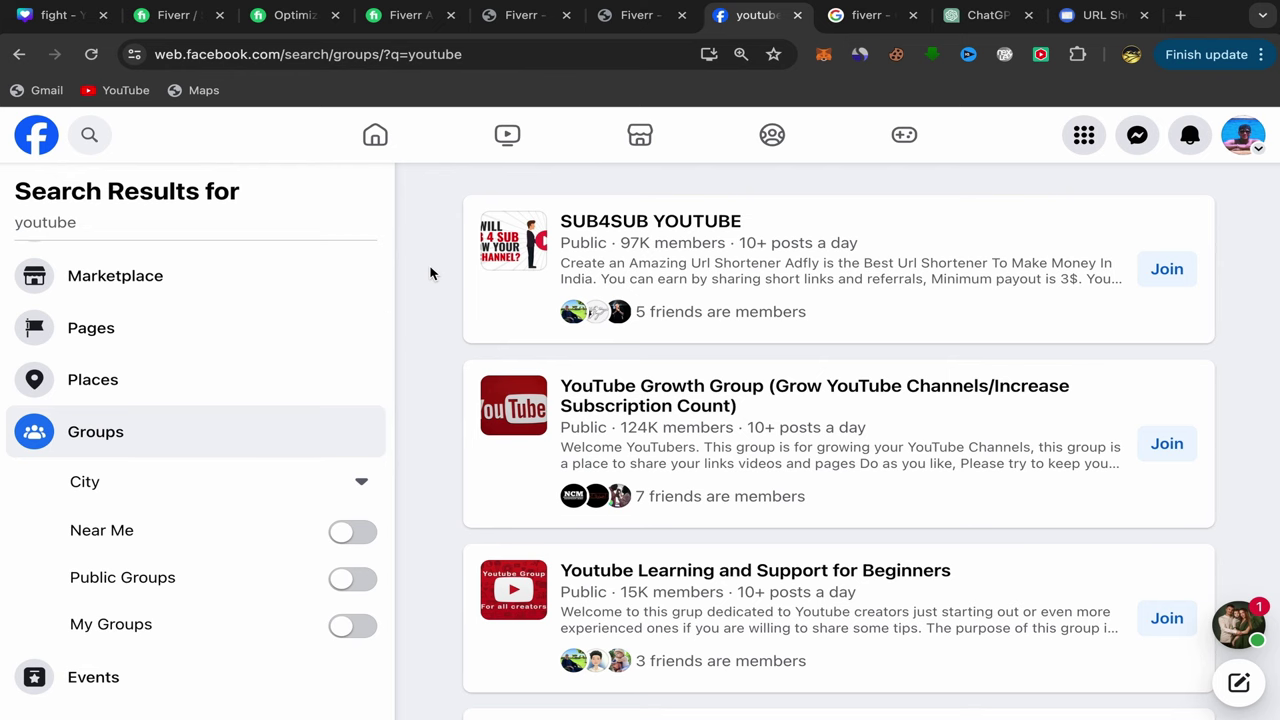
Step: Look through the YouTube groups found and open "YouTube Growth Group (Grow YouTube Channels/Increase Subscription Count)"
{"action": "left_click", "coordinate": [1166, 269]}
{"action": "scroll", "coordinate": [1114, 586], "scroll_direction": "down", "scroll_amount": 2}
{"action": "scroll", "coordinate": [1165, 594], "scroll_direction": "down", "scroll_amount": 3}
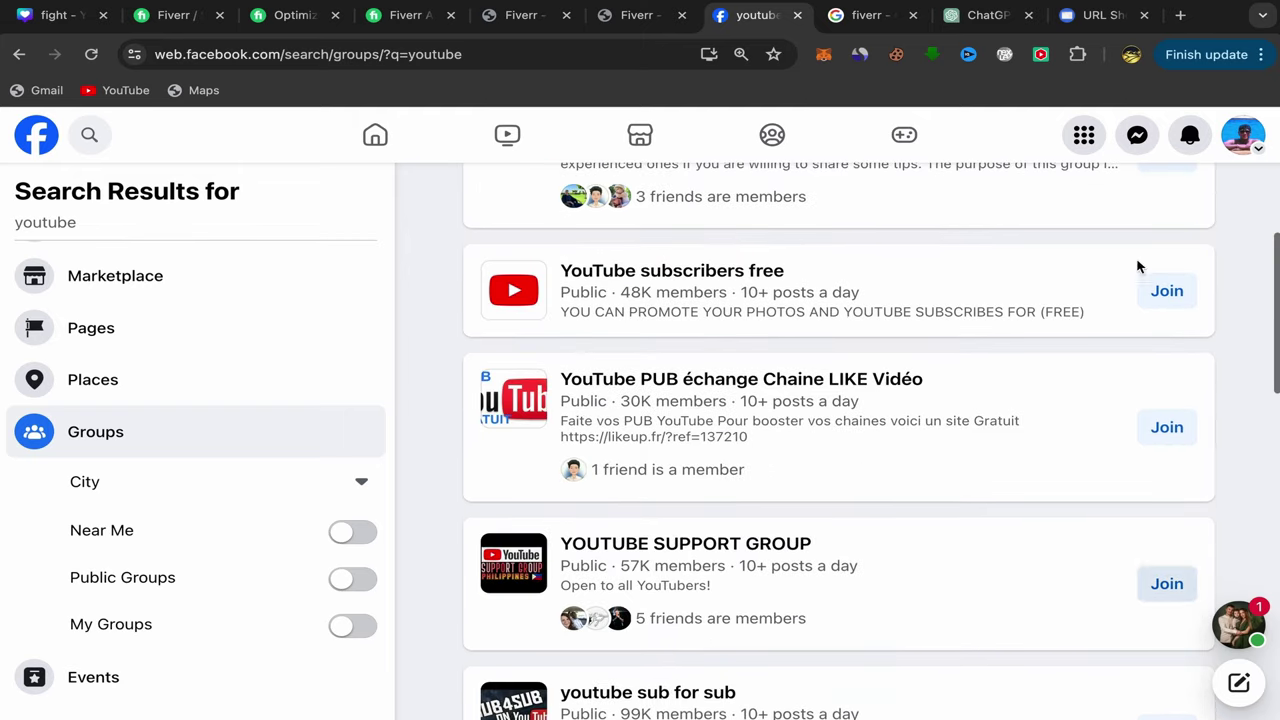
{"action": "scroll", "coordinate": [960, 487], "scroll_direction": "up", "scroll_amount": 5}
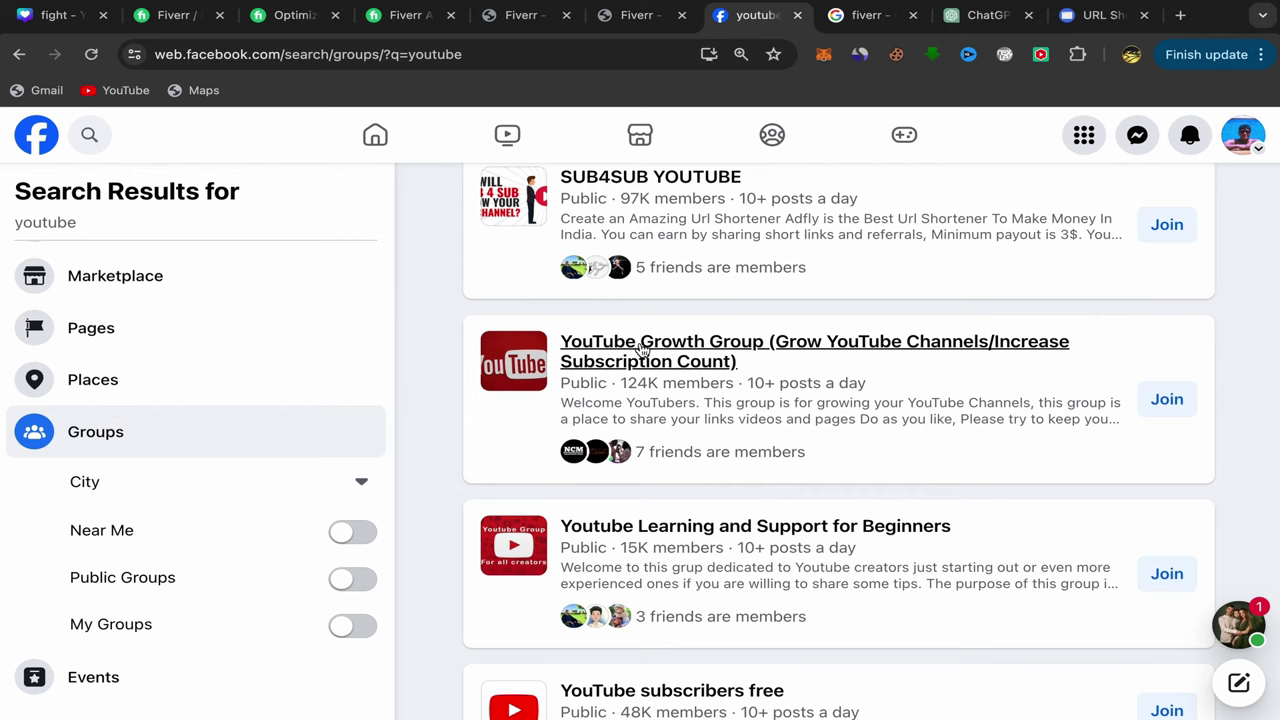
{"action": "left_click", "coordinate": [641, 346]}
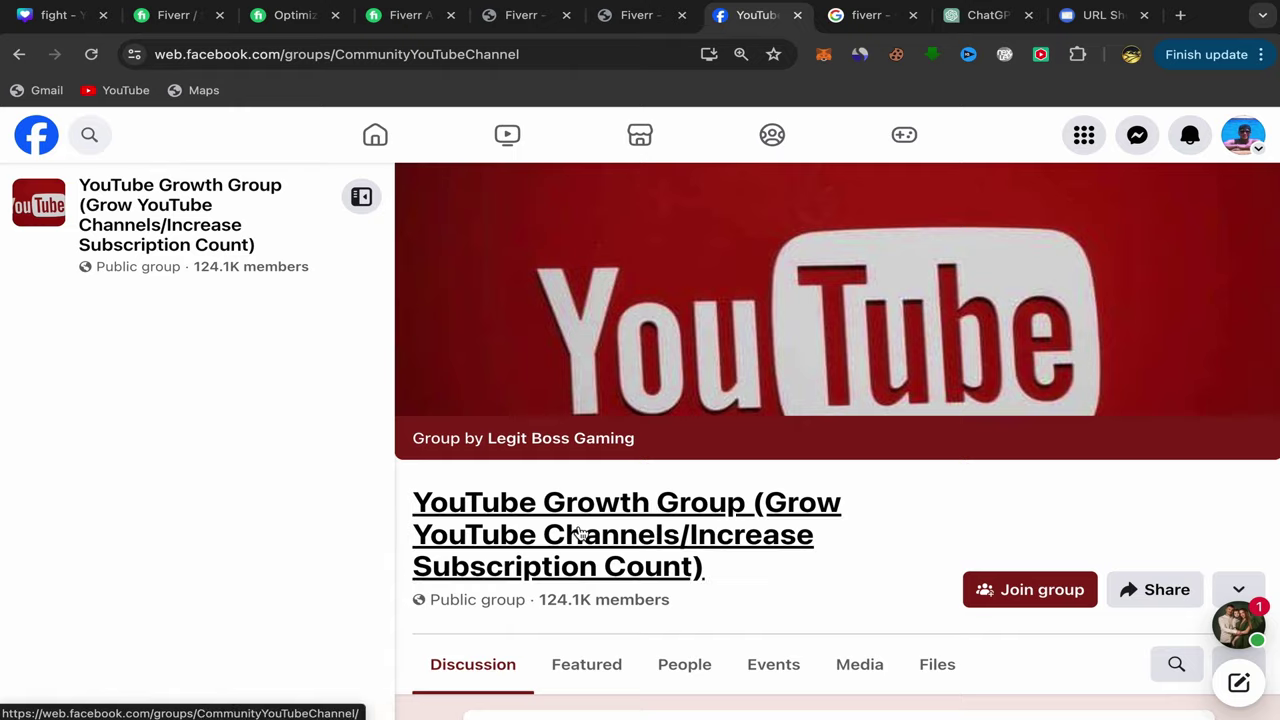
Step: Browse the group's discussion feed for members sharing their own YouTube videos, down to the "10 Fascinating Facts About American Culture" post
{"action": "scroll", "coordinate": [578, 533], "scroll_direction": "down", "scroll_amount": 5}
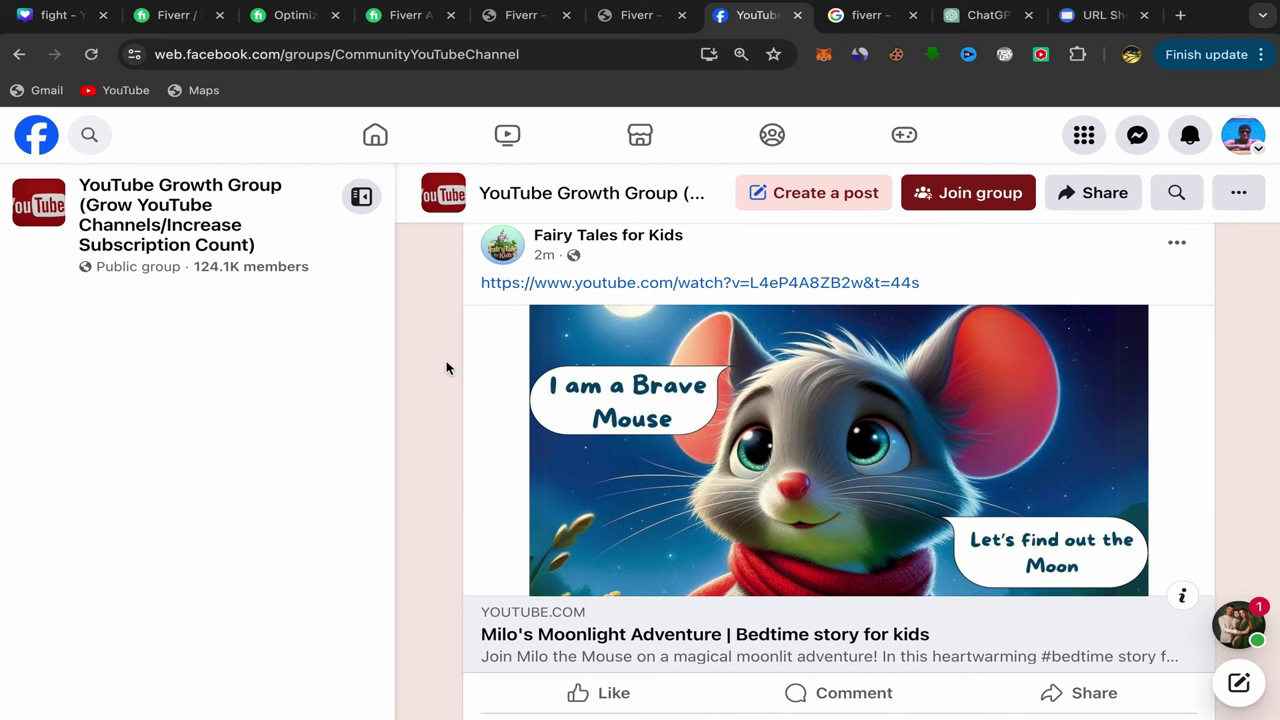
{"action": "scroll", "coordinate": [447, 368], "scroll_direction": "down", "scroll_amount": 6}
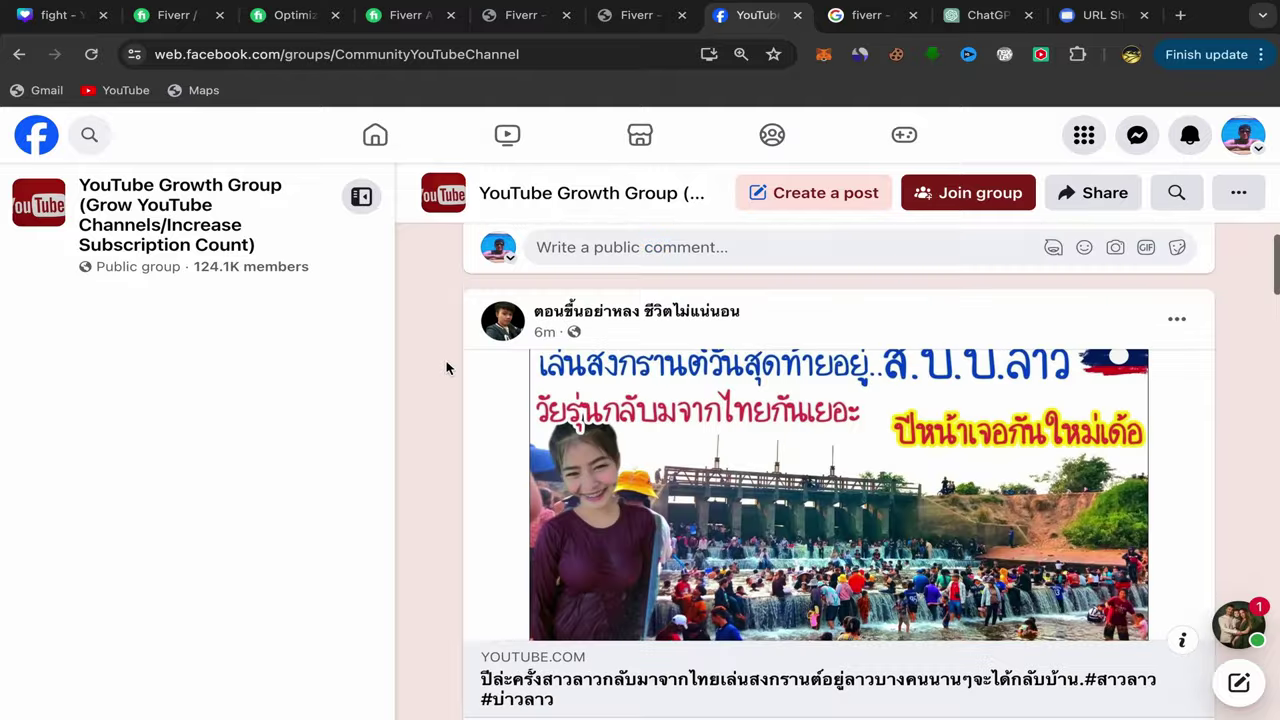
{"action": "scroll", "coordinate": [447, 368], "scroll_direction": "up", "scroll_amount": 1}
{"action": "scroll", "coordinate": [450, 368], "scroll_direction": "down", "scroll_amount": 6}
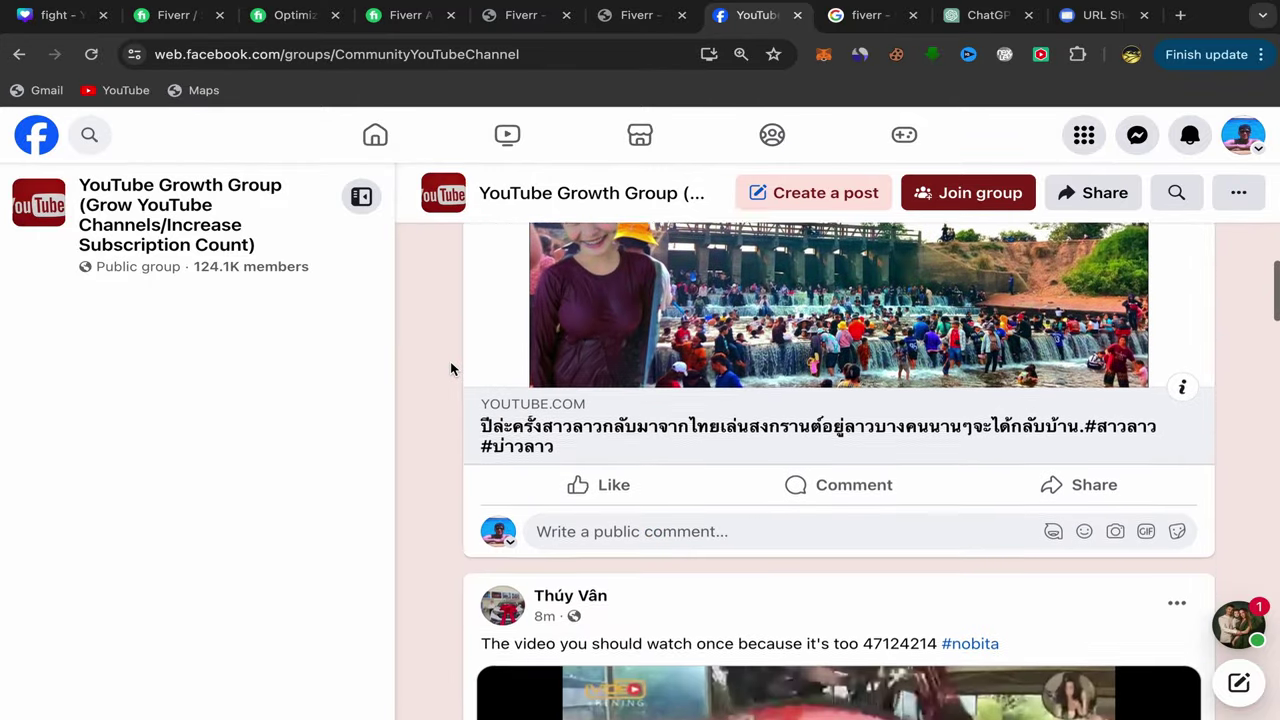
{"action": "scroll", "coordinate": [523, 380], "scroll_direction": "up", "scroll_amount": 1}
{"action": "scroll", "coordinate": [540, 420], "scroll_direction": "down", "scroll_amount": 10}
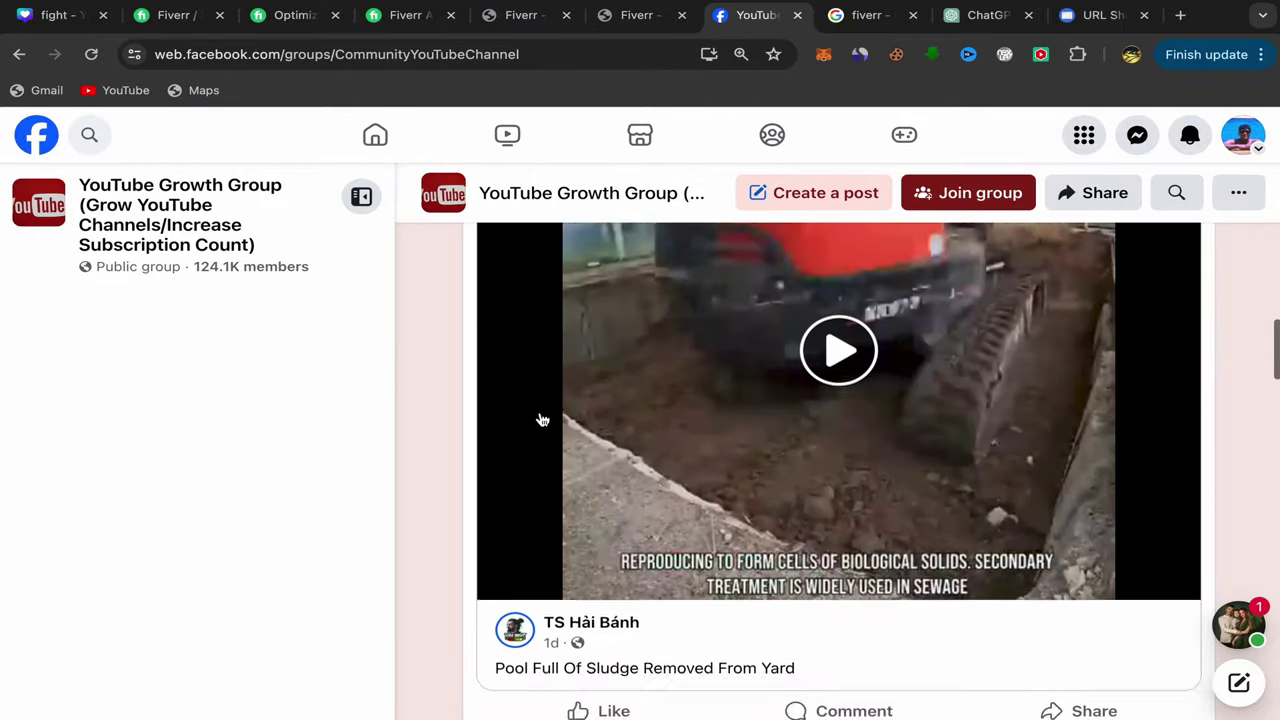
{"action": "scroll", "coordinate": [540, 420], "scroll_direction": "up", "scroll_amount": 1}
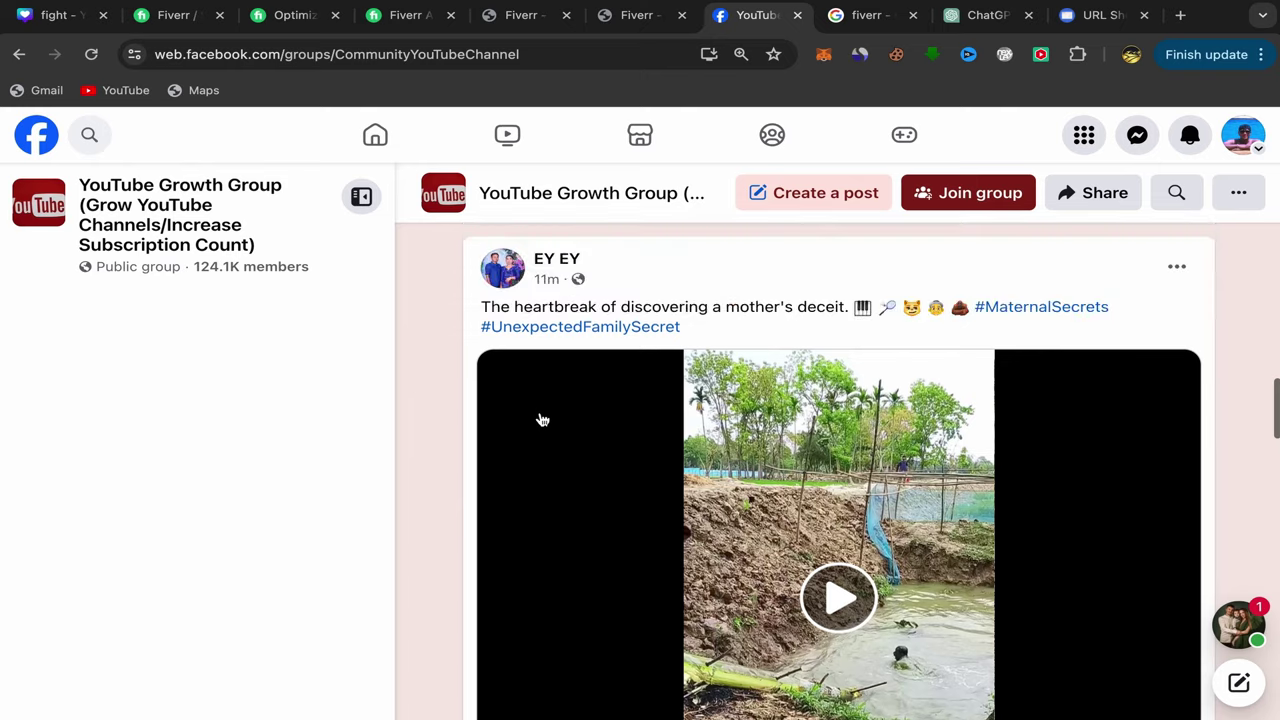
{"action": "scroll", "coordinate": [540, 420], "scroll_direction": "down", "scroll_amount": 8}
{"action": "scroll", "coordinate": [540, 420], "scroll_direction": "down", "scroll_amount": 1}
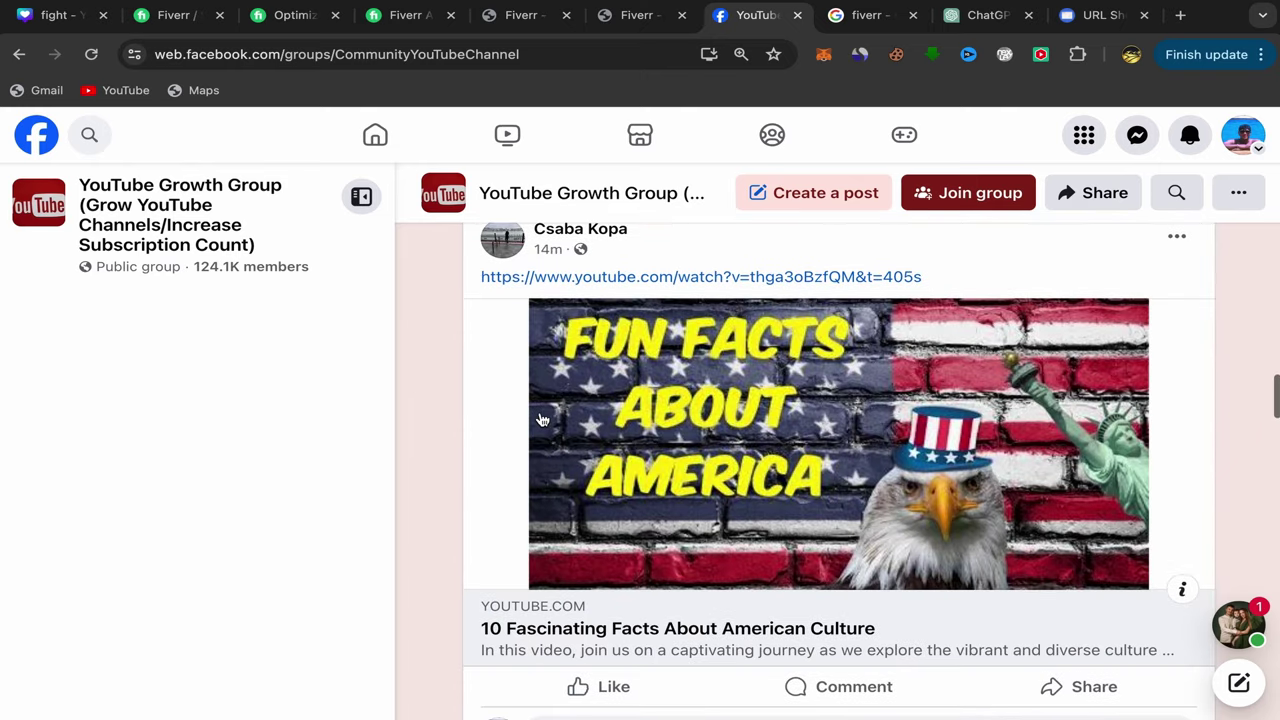
{"action": "scroll", "coordinate": [762, 573], "scroll_direction": "up", "scroll_amount": 1}
{"action": "scroll", "coordinate": [762, 573], "scroll_direction": "down", "scroll_amount": 1}
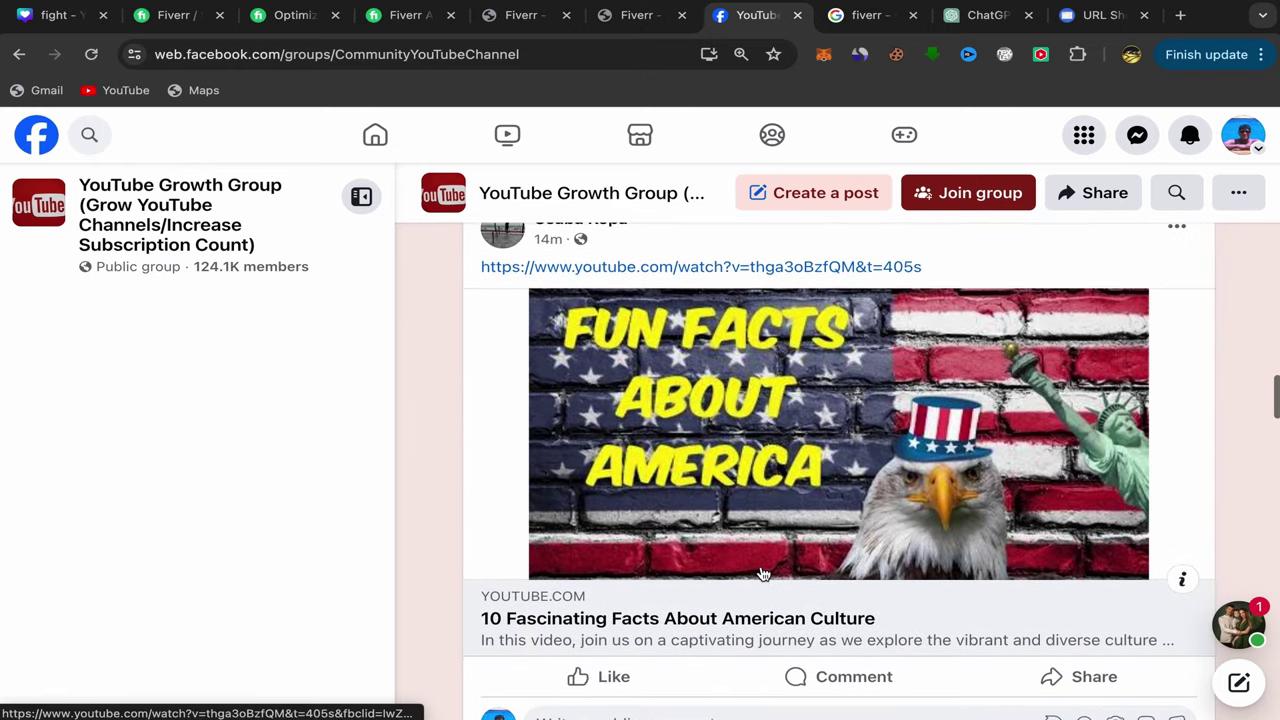
{"action": "scroll", "coordinate": [762, 573], "scroll_direction": "up", "scroll_amount": 1}
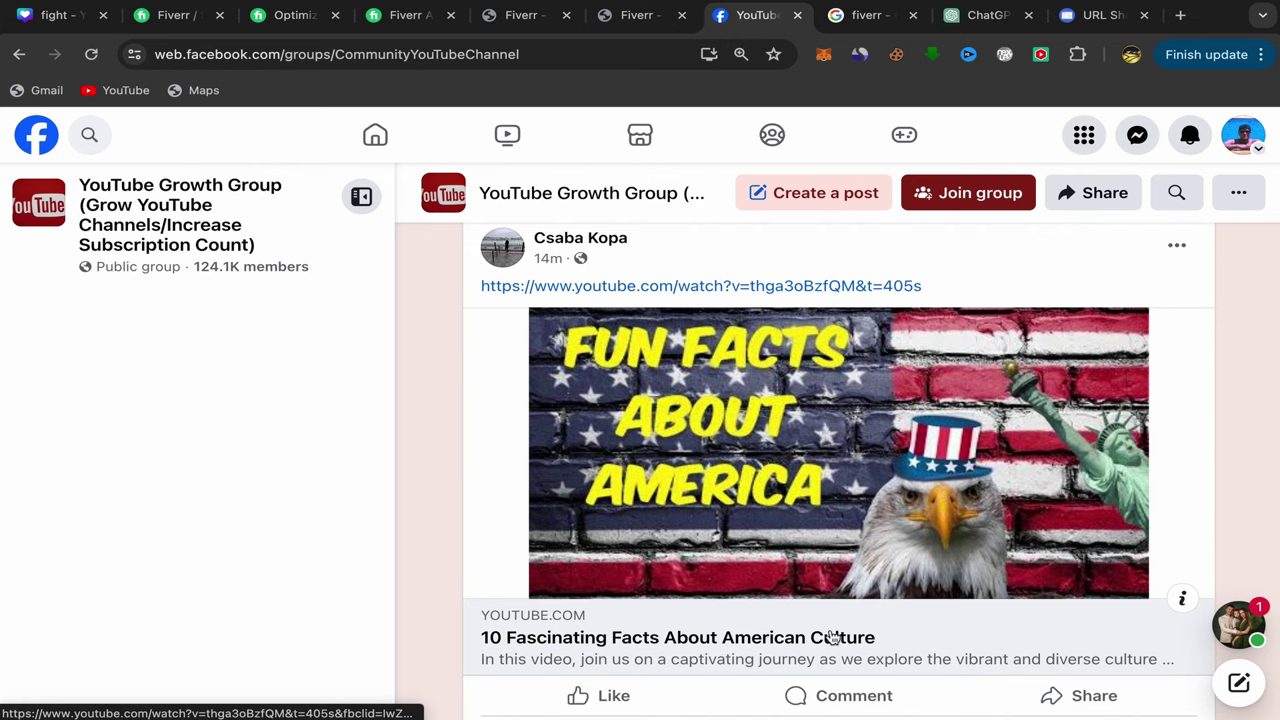
{"action": "scroll", "coordinate": [706, 566], "scroll_direction": "up", "scroll_amount": 1}
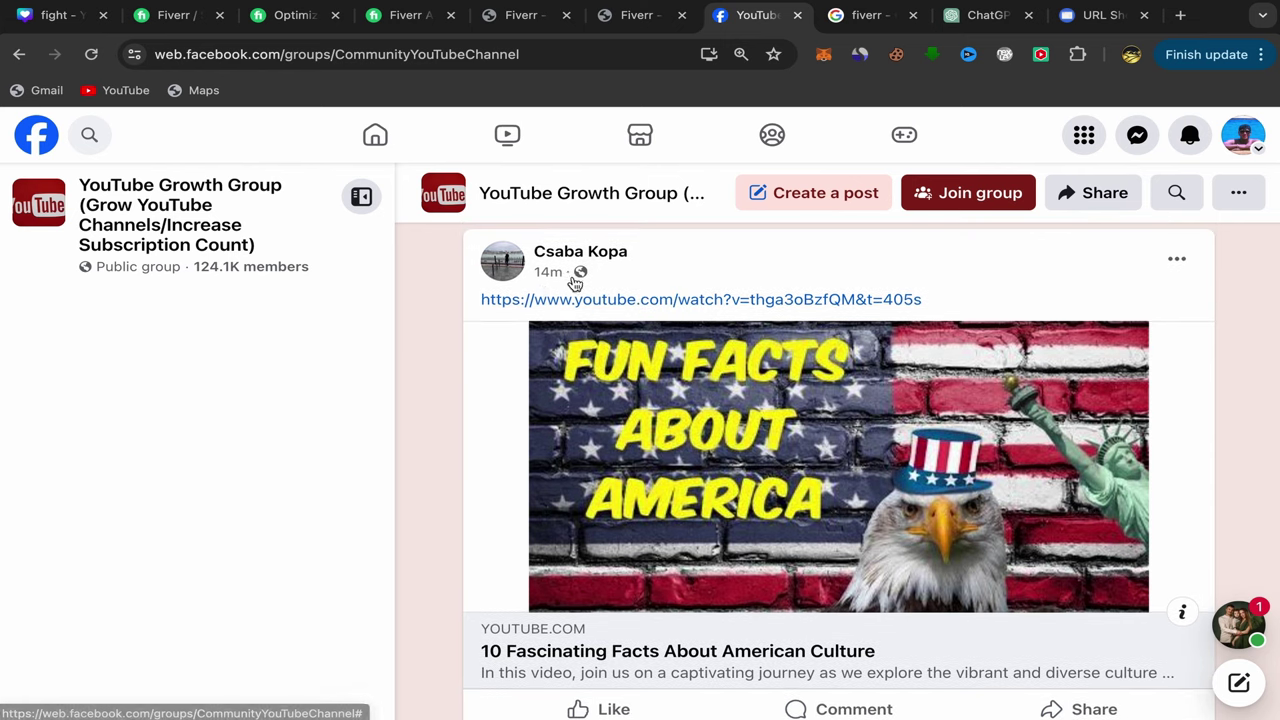
Step: Open a message chat with the author of the "10 Fascinating Facts About American Culture" post
{"action": "mouse_move", "coordinate": [547, 280]}
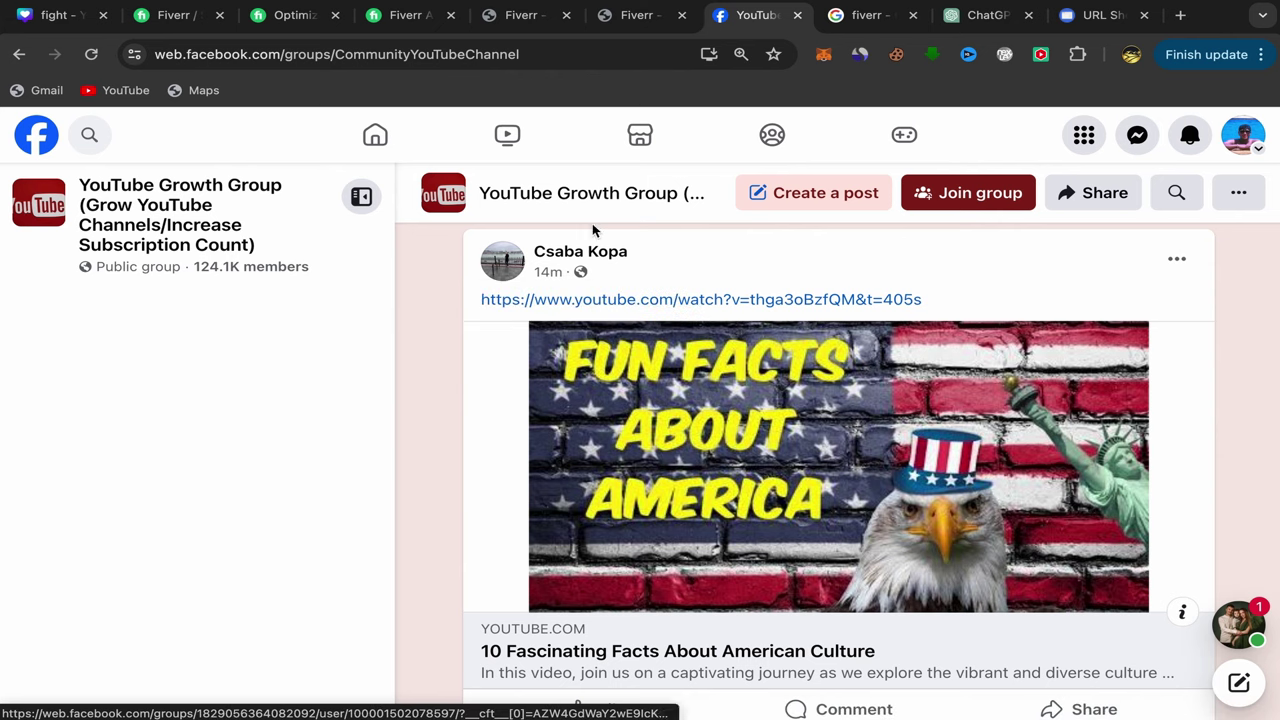
{"action": "mouse_move", "coordinate": [586, 255]}
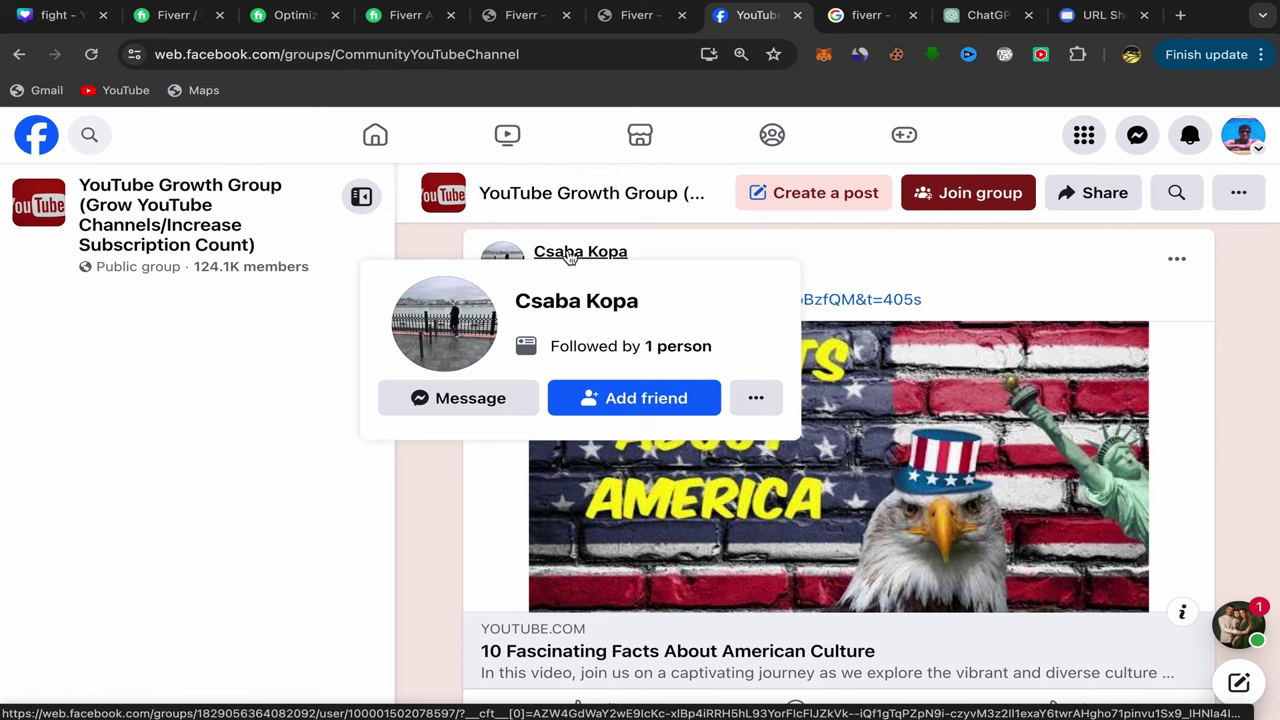
{"action": "left_click", "coordinate": [462, 400]}
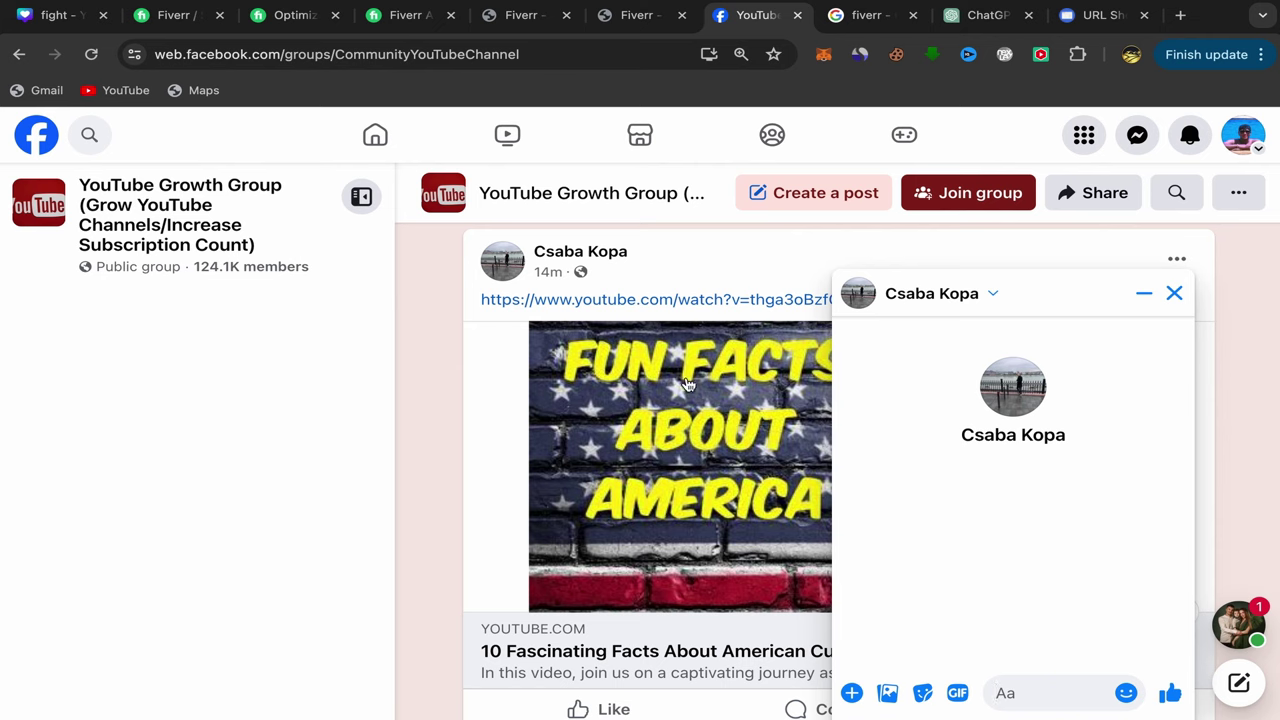
Step: Review the YouTube video SEO gig page on Fiverr again, then return to the open Facebook chat
{"action": "left_click", "coordinate": [303, 30]}
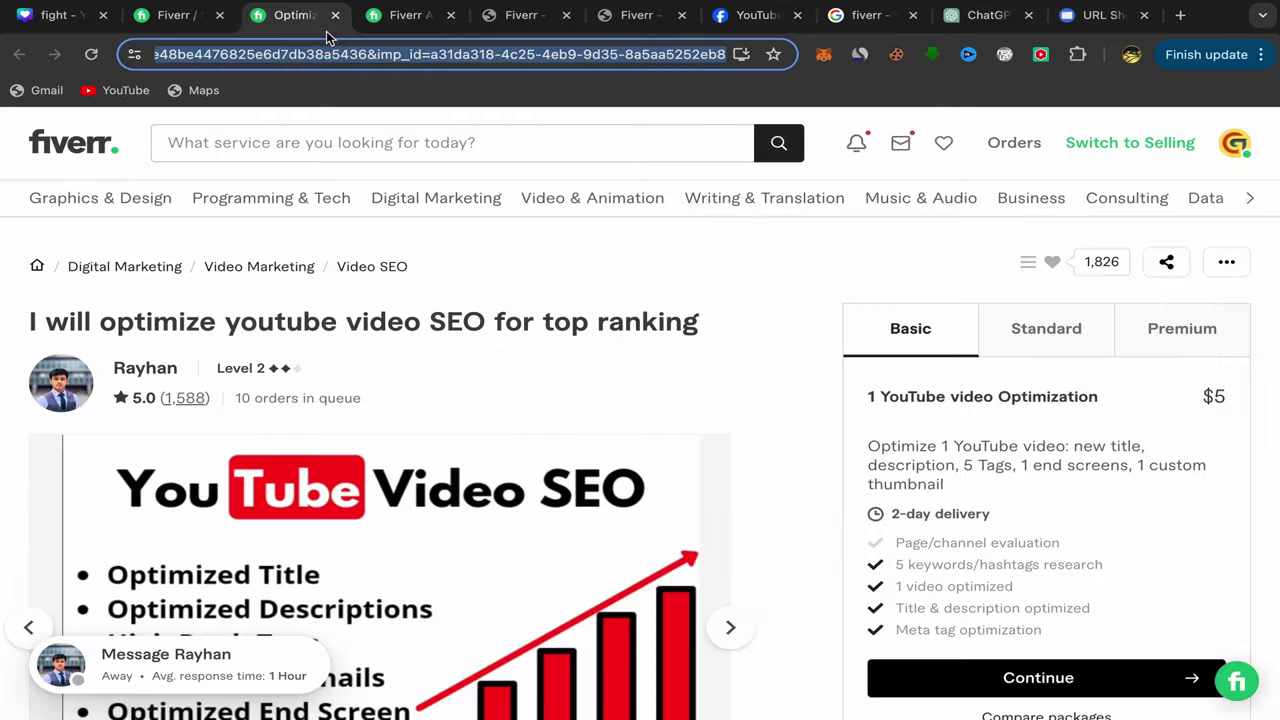
{"action": "scroll", "coordinate": [566, 400], "scroll_direction": "down", "scroll_amount": 1}
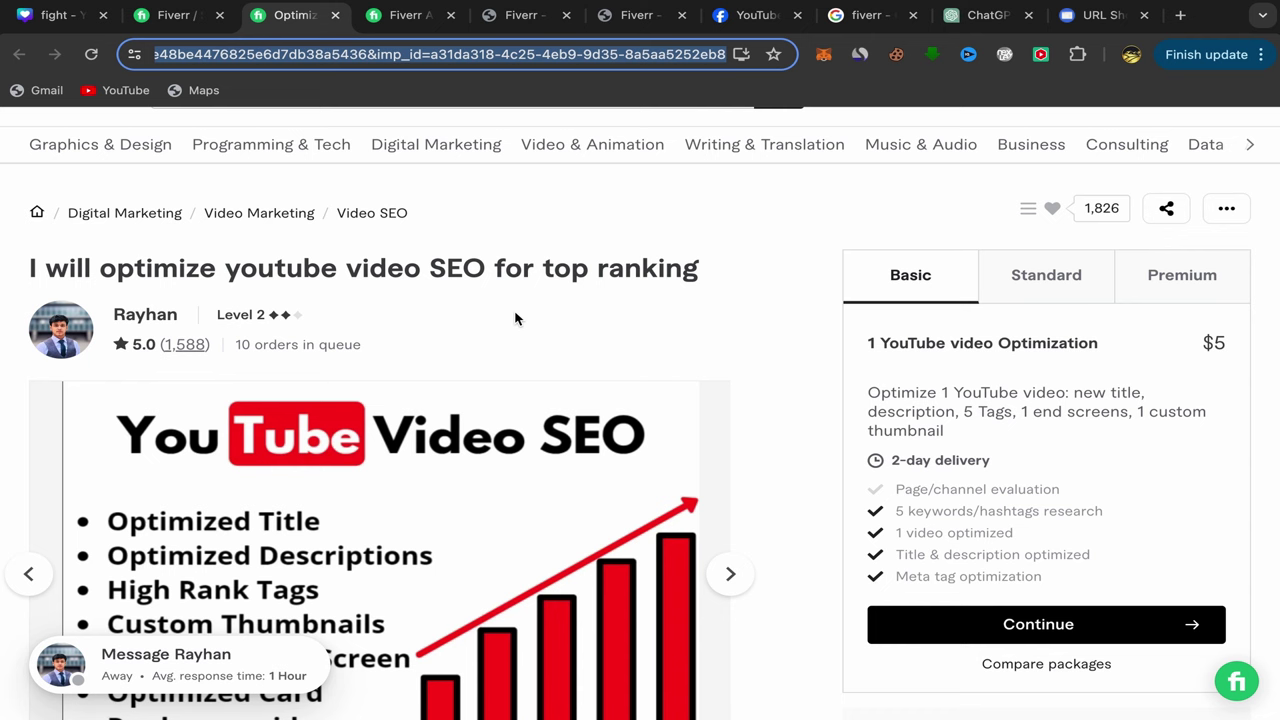
{"action": "left_click", "coordinate": [757, 15]}
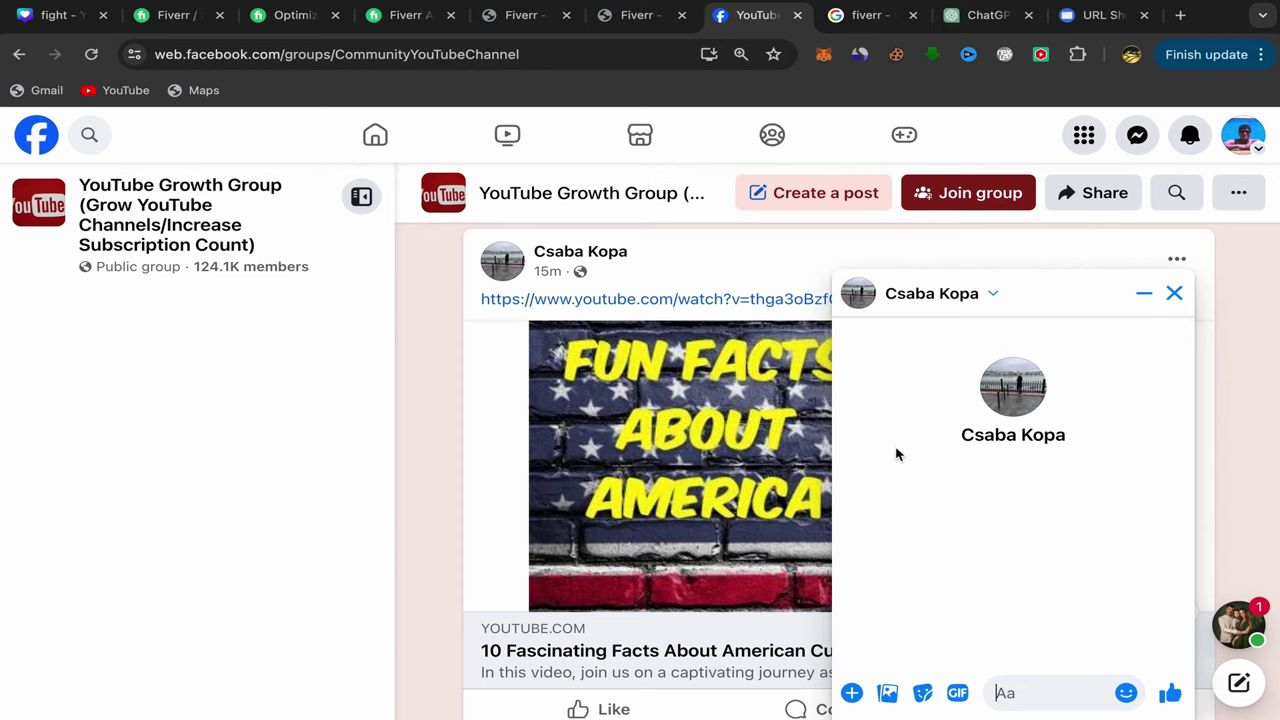
Step: Switch to ChatGPT and review the prompt requesting a friendly Facebook group message that sells the YouTube SEO service through the Fiverr affiliate link
{"action": "left_click", "coordinate": [990, 16]}
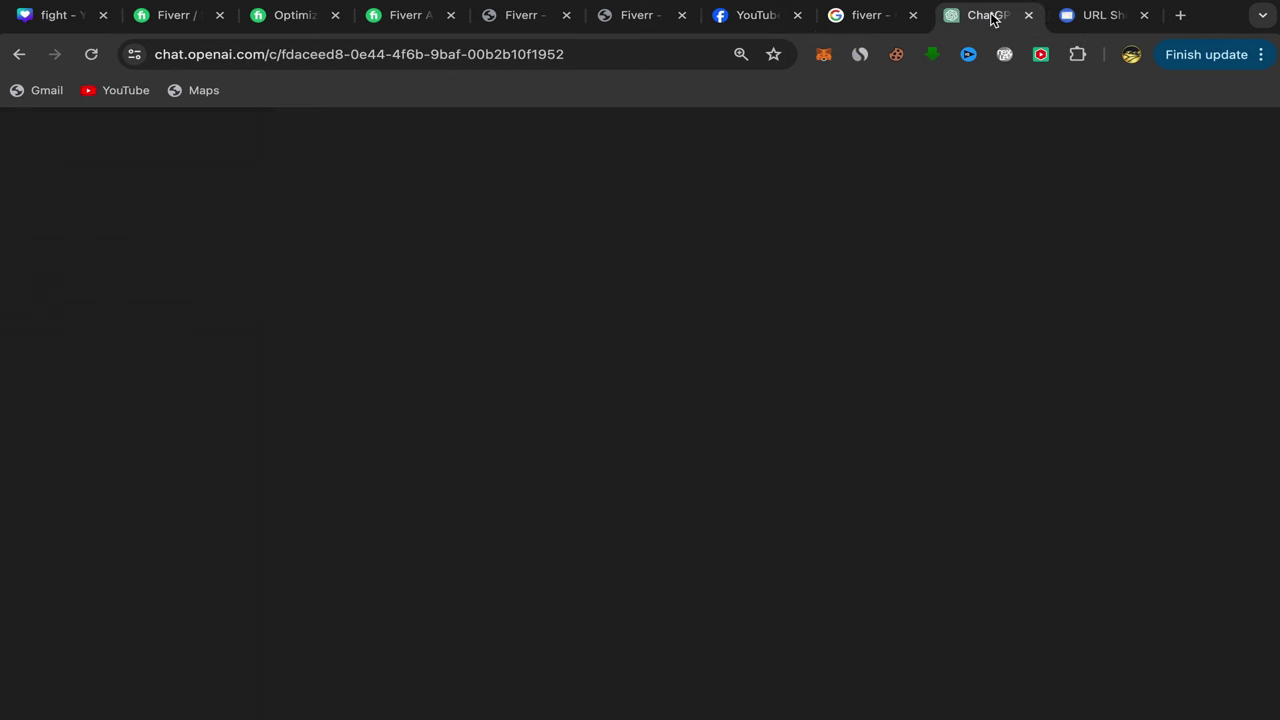
{"action": "scroll", "coordinate": [400, 240], "scroll_direction": "up", "scroll_amount": 2}
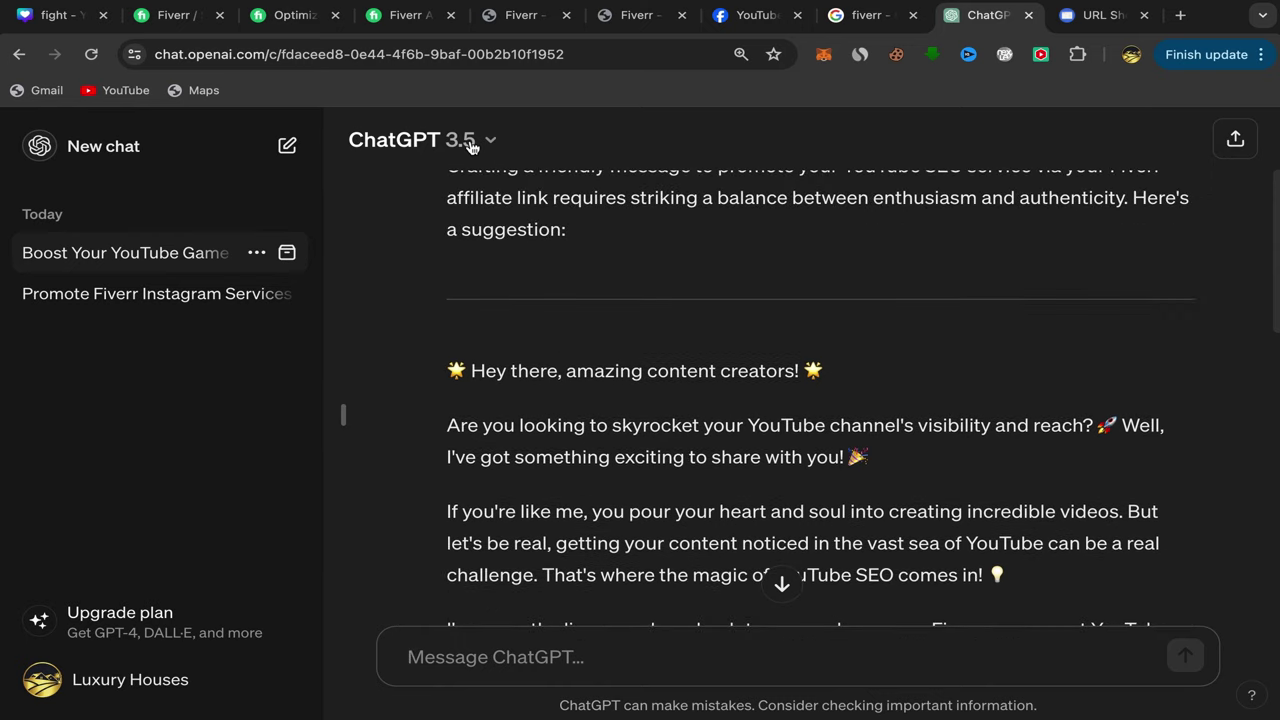
{"action": "scroll", "coordinate": [448, 257], "scroll_direction": "up", "scroll_amount": 3}
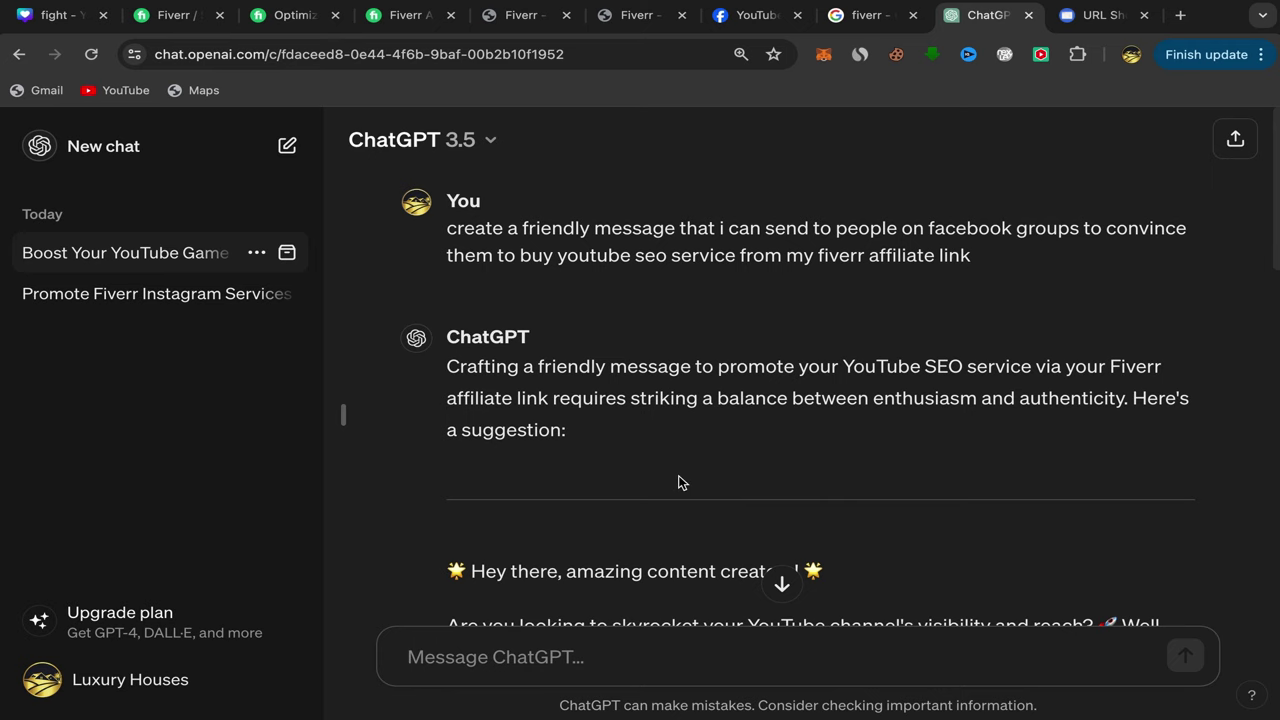
{"action": "scroll", "coordinate": [678, 483], "scroll_direction": "down", "scroll_amount": 5}
{"action": "scroll", "coordinate": [353, 349], "scroll_direction": "up", "scroll_amount": 5}
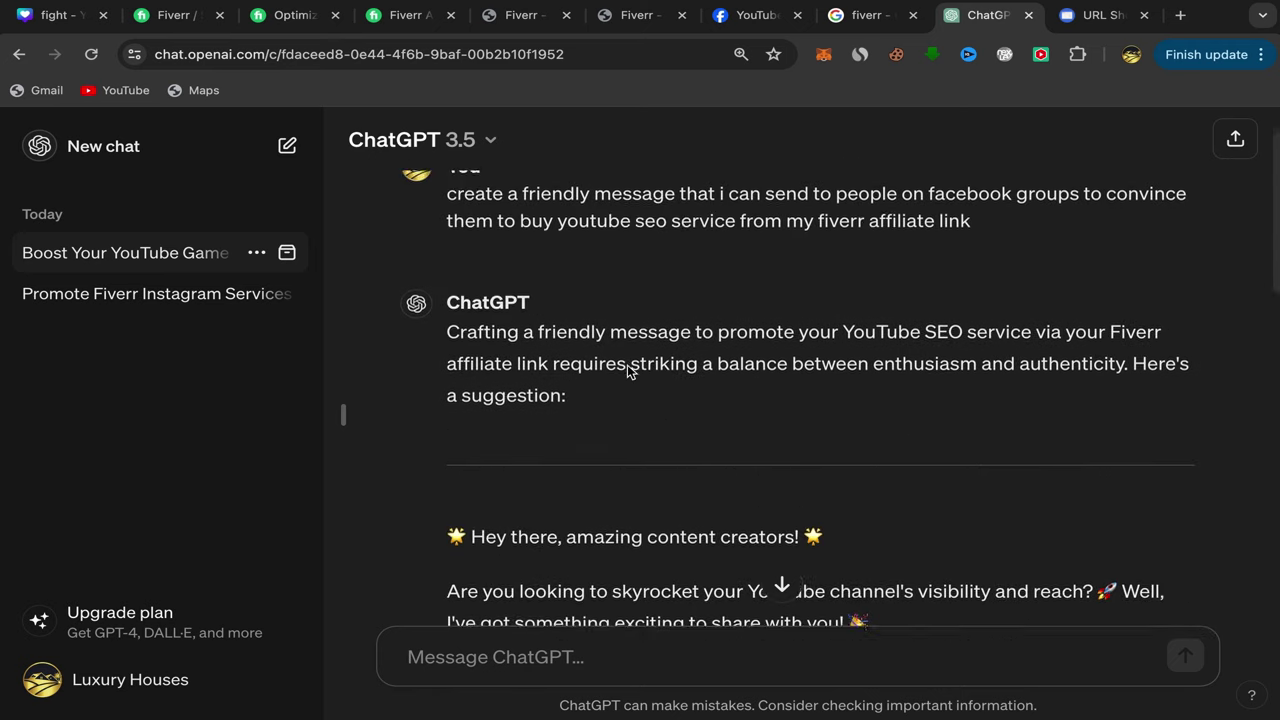
{"action": "scroll", "coordinate": [630, 370], "scroll_direction": "up", "scroll_amount": 1}
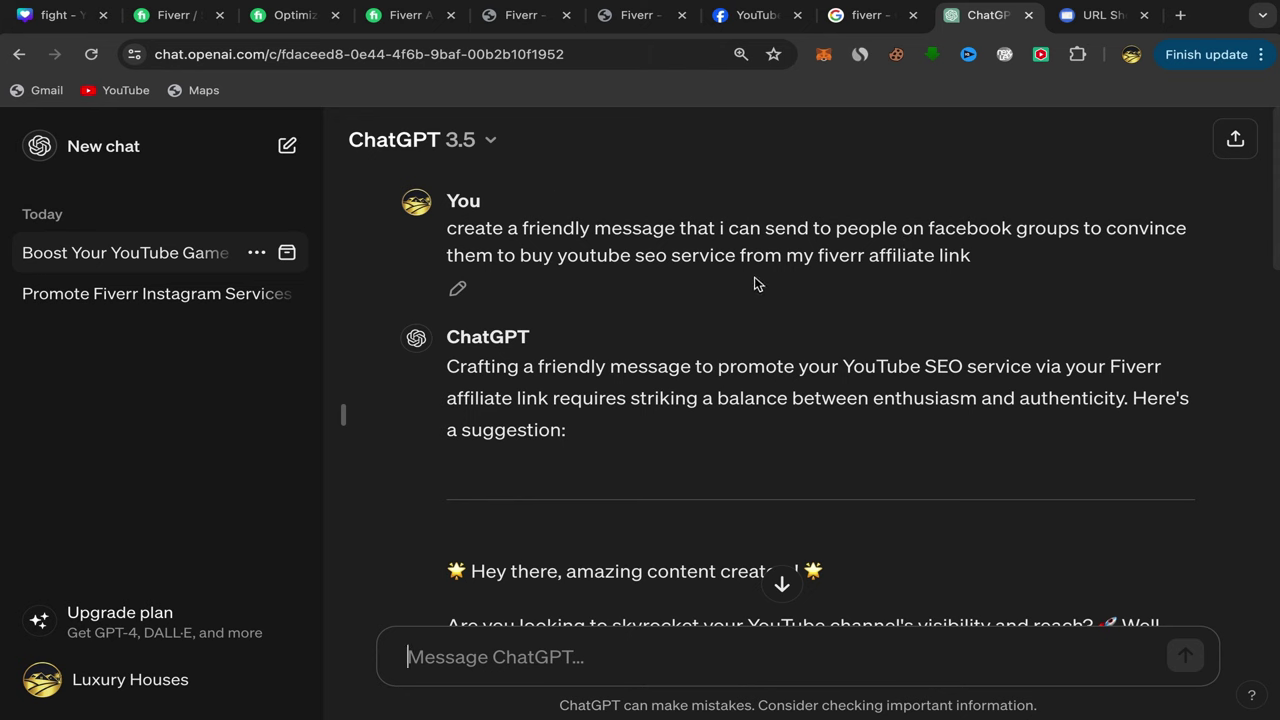
Step: Read through ChatGPT's generated promotional message, from the greeting to the affiliate link and name placeholders
{"action": "scroll", "coordinate": [664, 312], "scroll_direction": "down", "scroll_amount": 5}
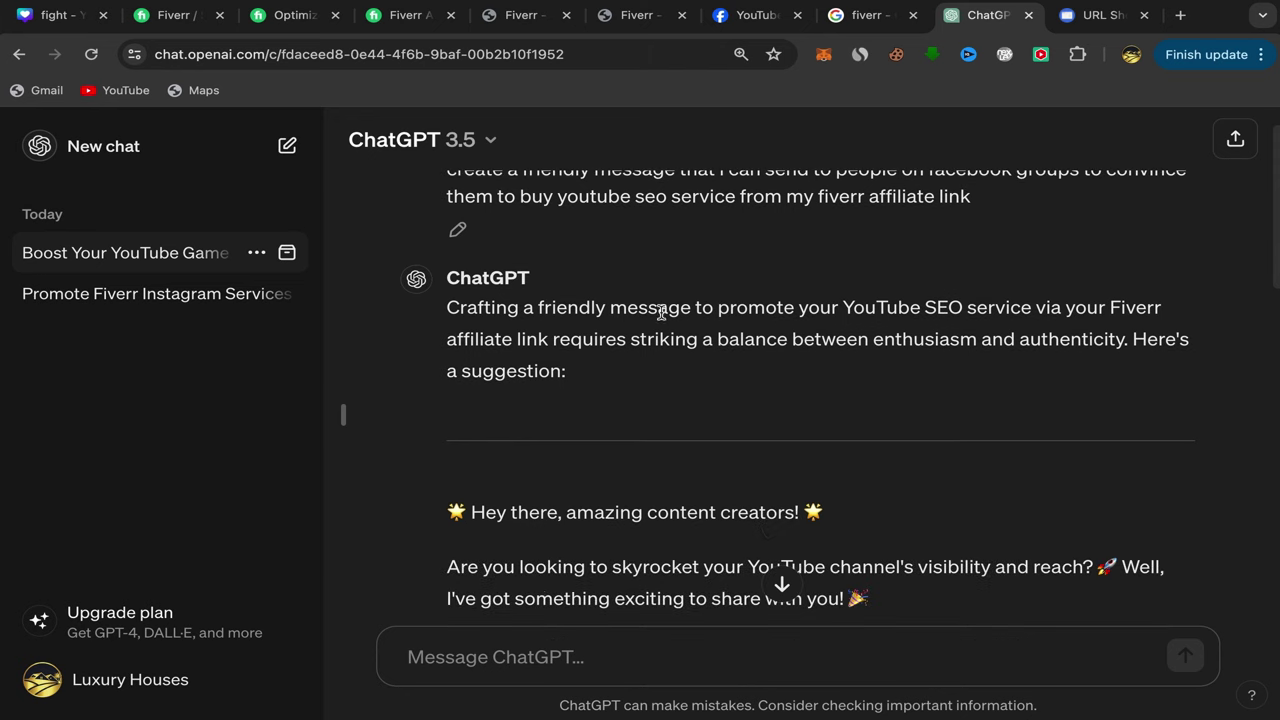
{"action": "scroll", "coordinate": [678, 438], "scroll_direction": "down", "scroll_amount": 1}
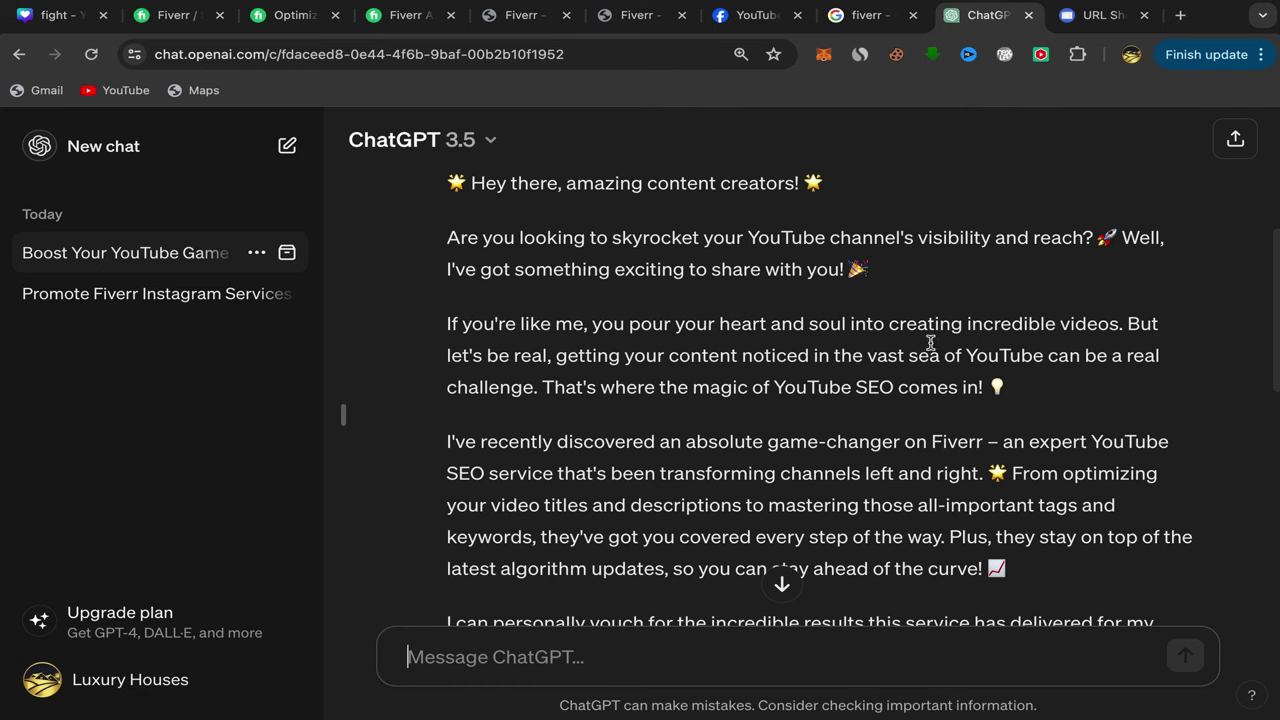
{"action": "scroll", "coordinate": [661, 431], "scroll_direction": "down", "scroll_amount": 1}
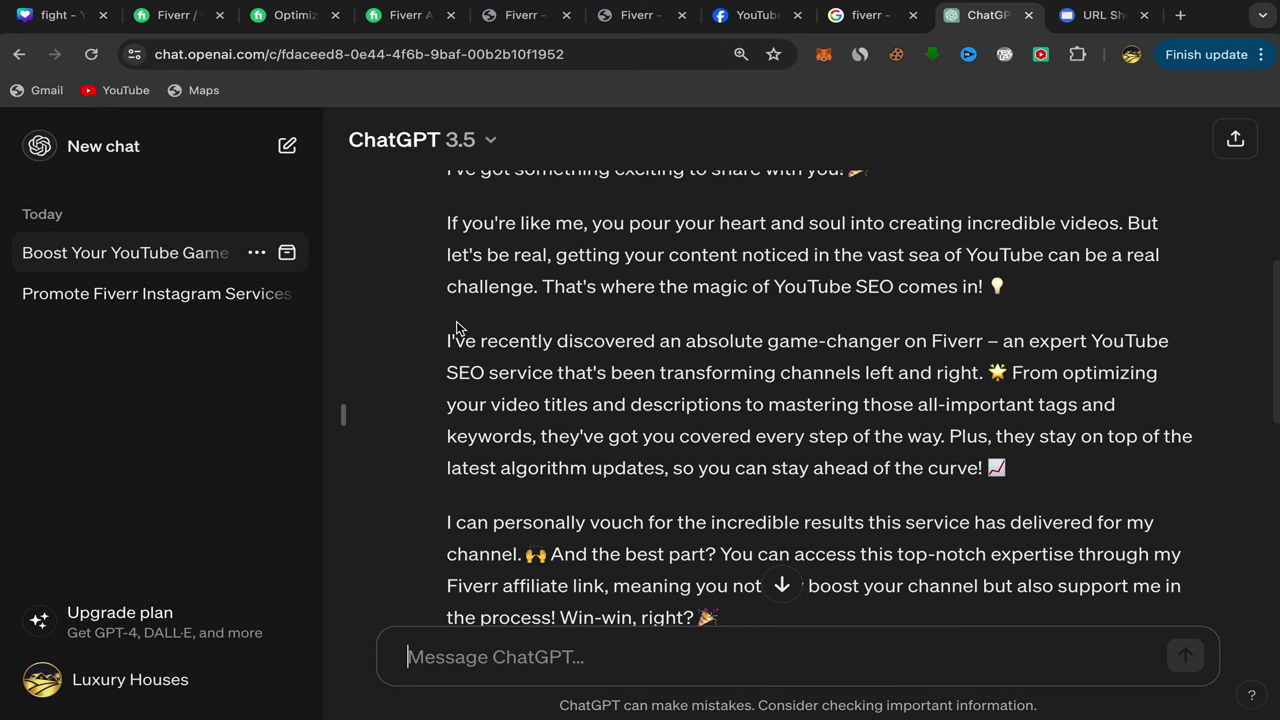
{"action": "scroll", "coordinate": [478, 314], "scroll_direction": "up", "scroll_amount": 1}
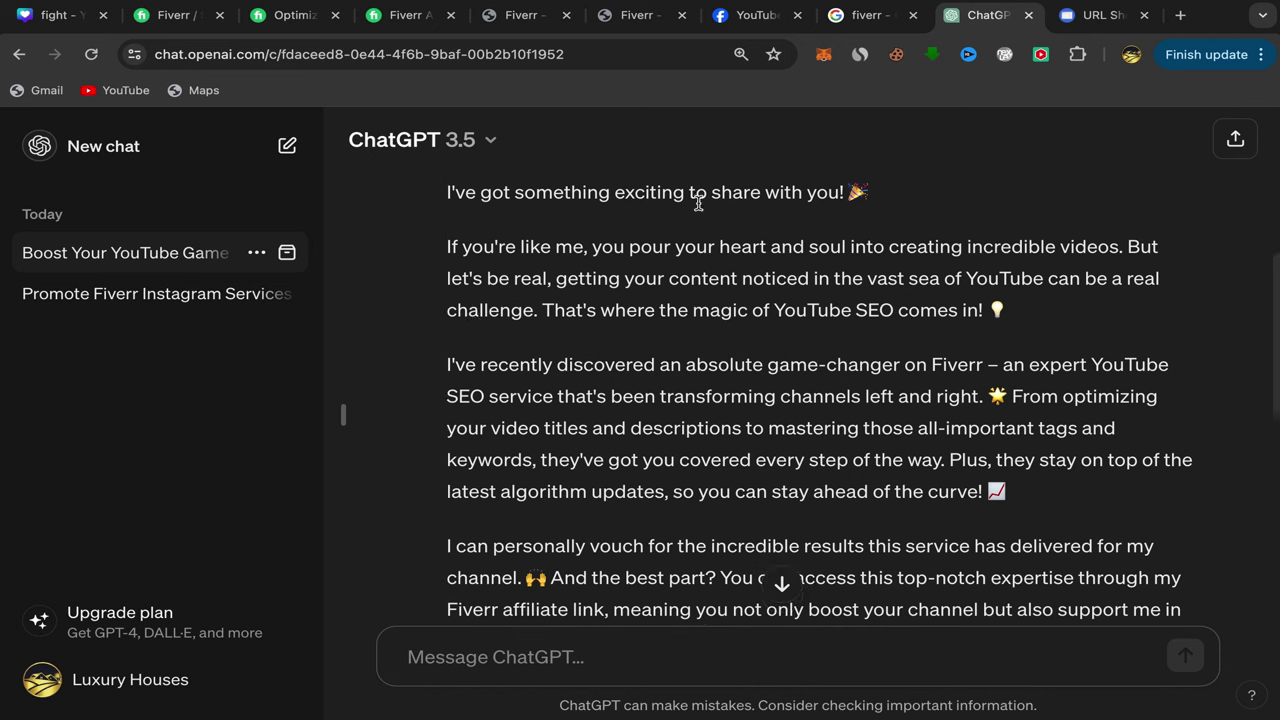
{"action": "scroll", "coordinate": [655, 403], "scroll_direction": "down", "scroll_amount": 5}
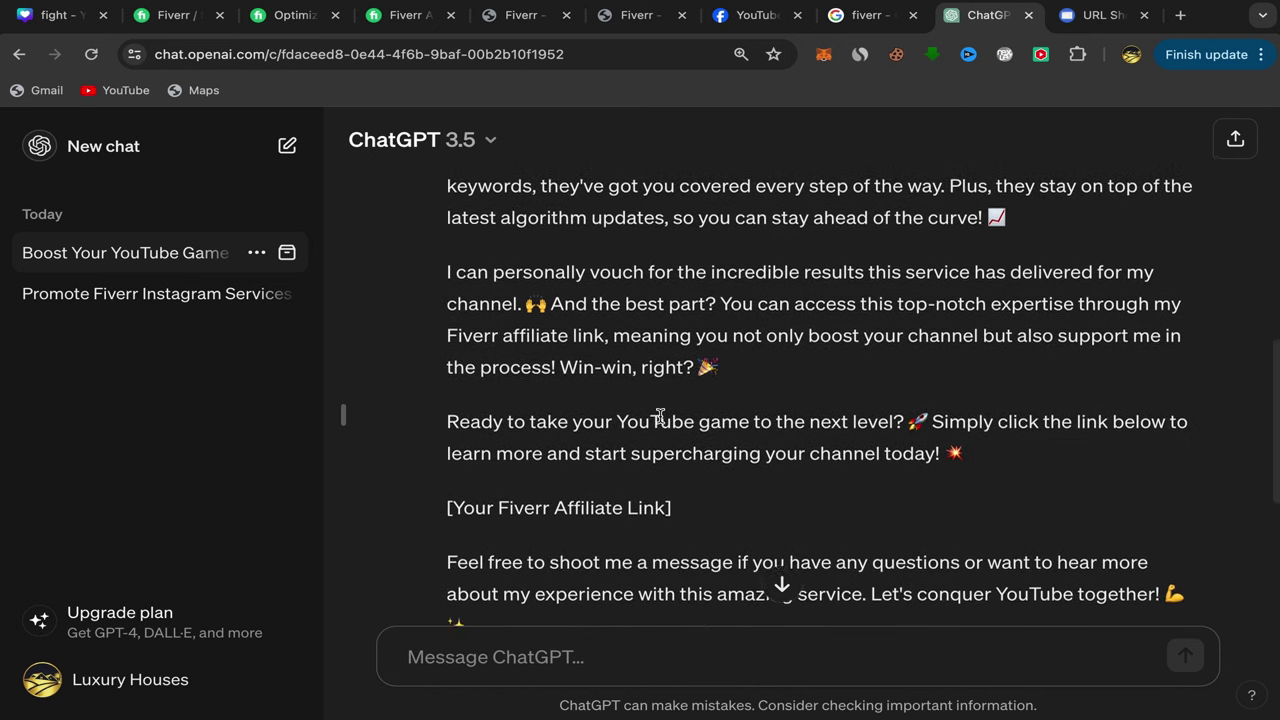
{"action": "scroll", "coordinate": [660, 417], "scroll_direction": "down", "scroll_amount": 3}
{"action": "scroll", "coordinate": [660, 420], "scroll_direction": "down", "scroll_amount": 1}
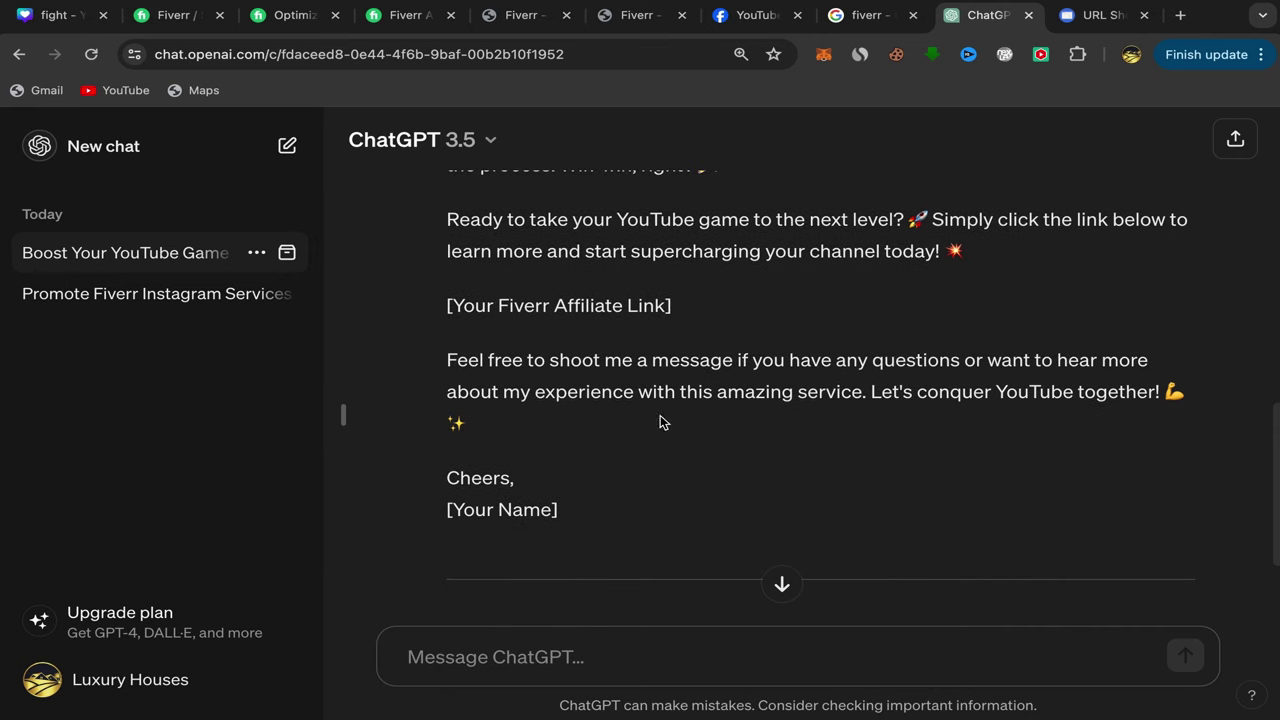
{"action": "scroll", "coordinate": [517, 494], "scroll_direction": "down", "scroll_amount": 2}
{"action": "scroll", "coordinate": [509, 485], "scroll_direction": "down", "scroll_amount": 1}
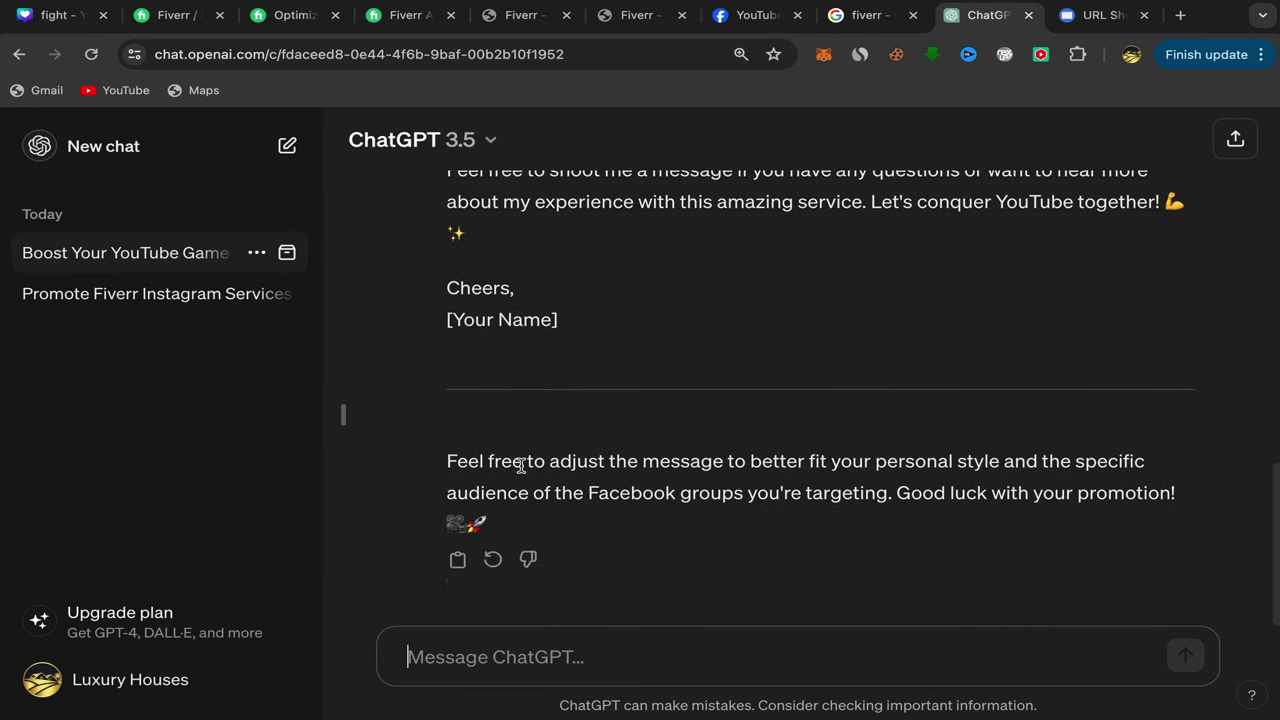
Step: Copy the full ChatGPT response and paste it into the open Facebook chat with the post's author
{"action": "left_click", "coordinate": [458, 560]}
{"action": "scroll", "coordinate": [651, 383], "scroll_direction": "up", "scroll_amount": 4}
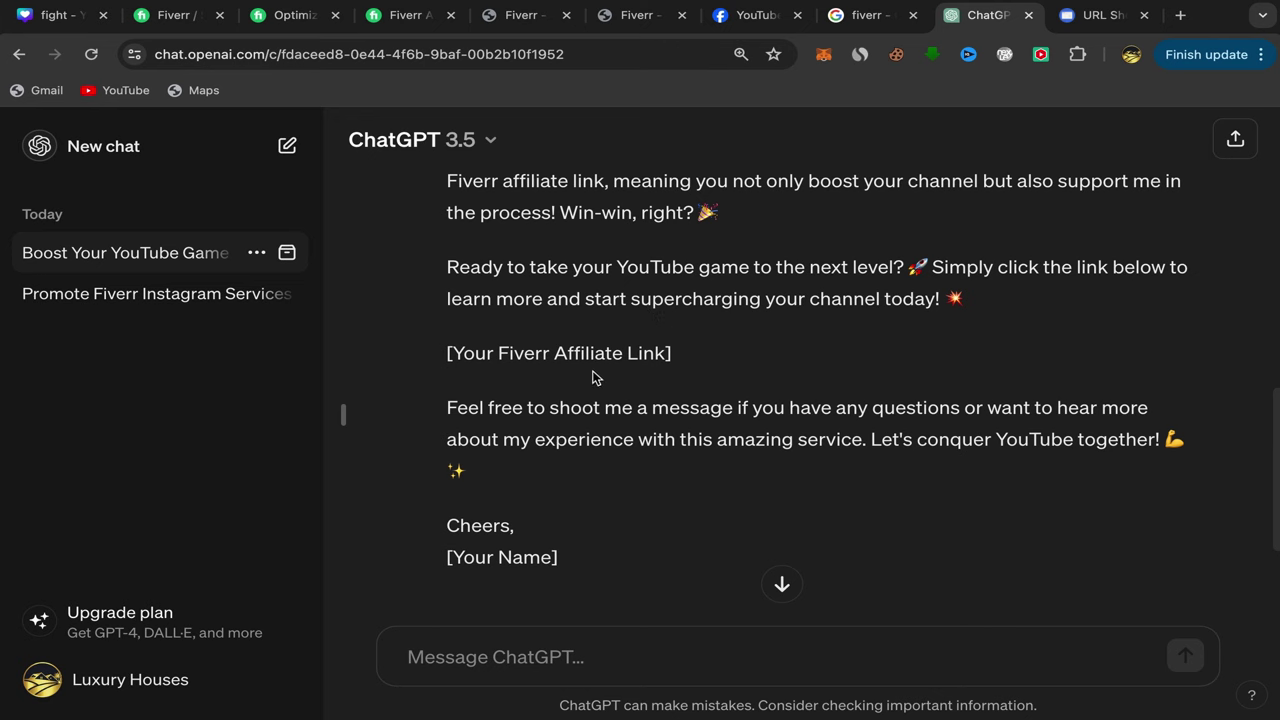
{"action": "left_click", "coordinate": [771, 20]}
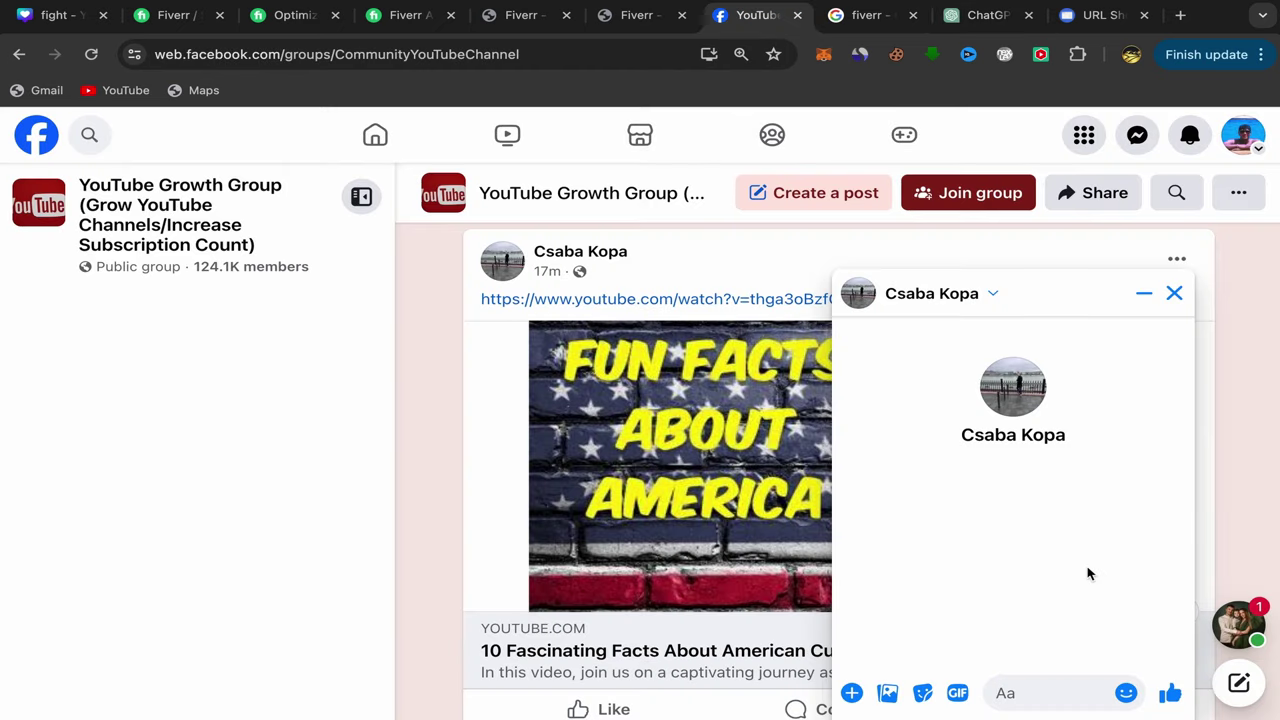
{"action": "right_click", "coordinate": [1005, 693]}
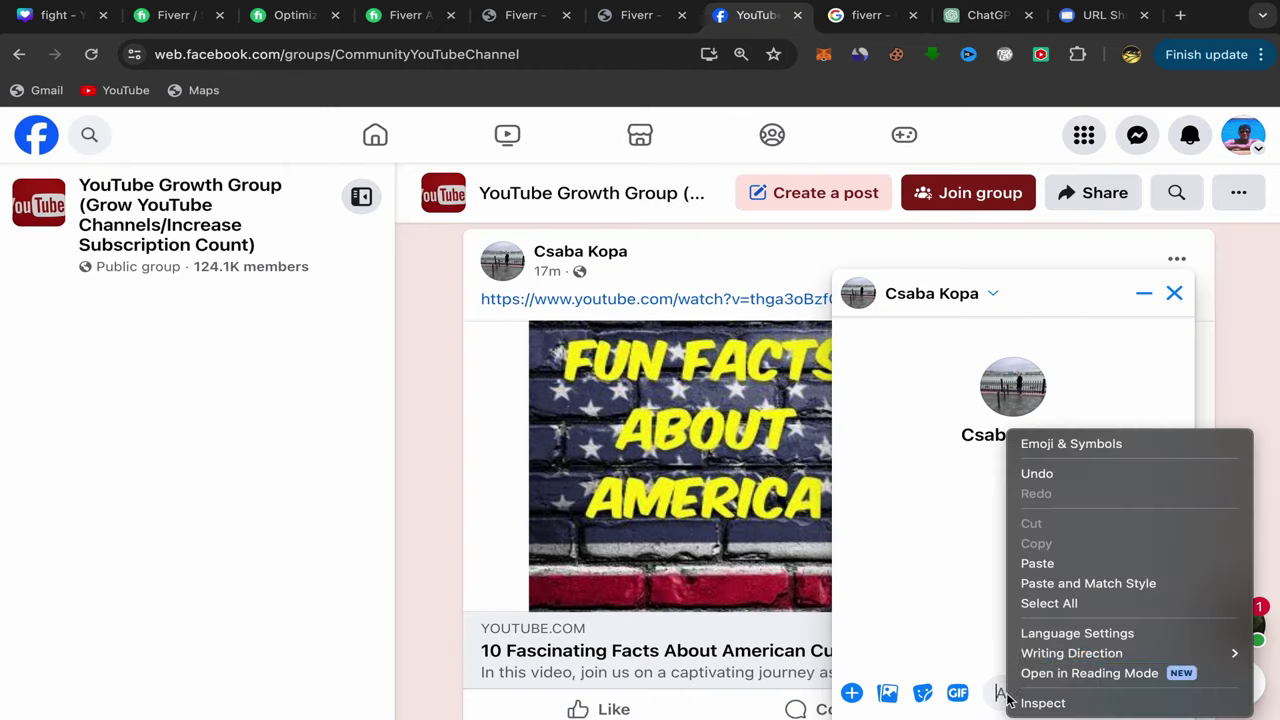
{"action": "left_click", "coordinate": [1037, 563]}
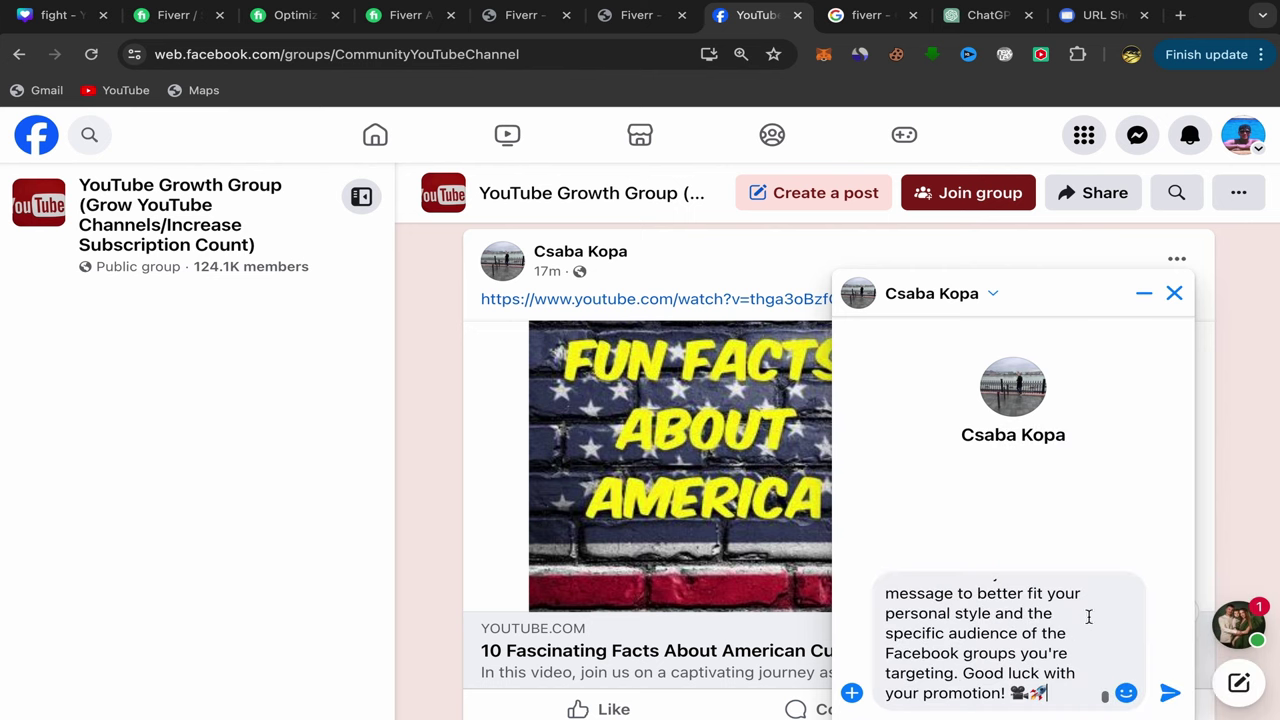
Step: Delete ChatGPT's introductory text and separator above "Hey there, amazing content creators!" in the draft chat message
{"action": "scroll", "coordinate": [990, 640], "scroll_direction": "down", "scroll_amount": 1}
{"action": "scroll", "coordinate": [988, 645], "scroll_direction": "up", "scroll_amount": 2}
{"action": "scroll", "coordinate": [988, 645], "scroll_direction": "up", "scroll_amount": 5}
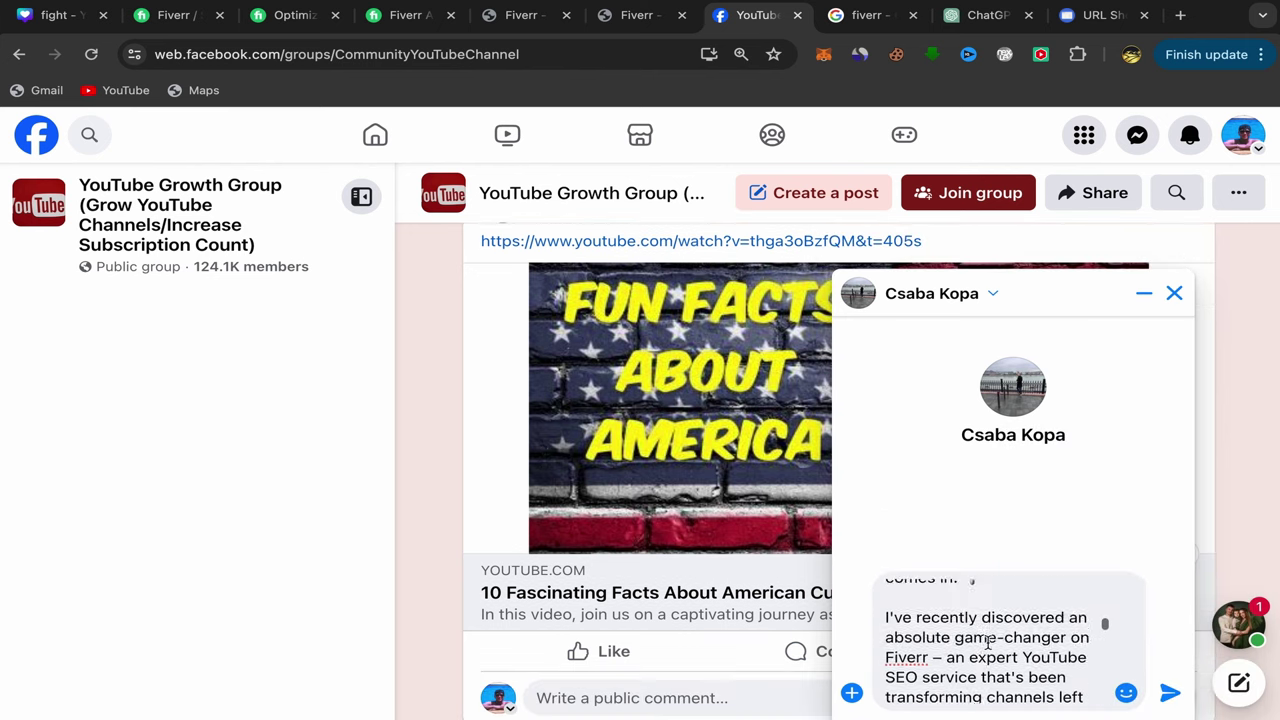
{"action": "scroll", "coordinate": [988, 643], "scroll_direction": "up", "scroll_amount": 1}
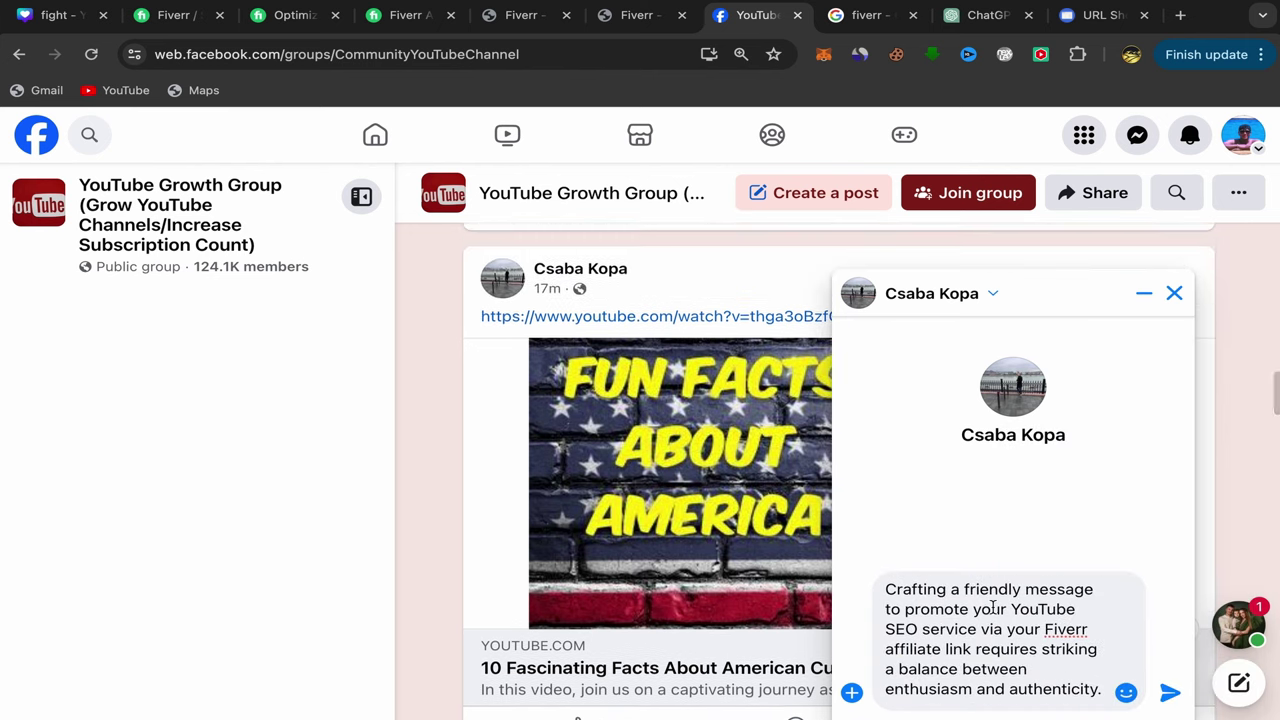
{"action": "scroll", "coordinate": [991, 611], "scroll_direction": "up", "scroll_amount": 1}
{"action": "scroll", "coordinate": [988, 629], "scroll_direction": "down", "scroll_amount": 1}
{"action": "scroll", "coordinate": [988, 629], "scroll_direction": "up", "scroll_amount": 1}
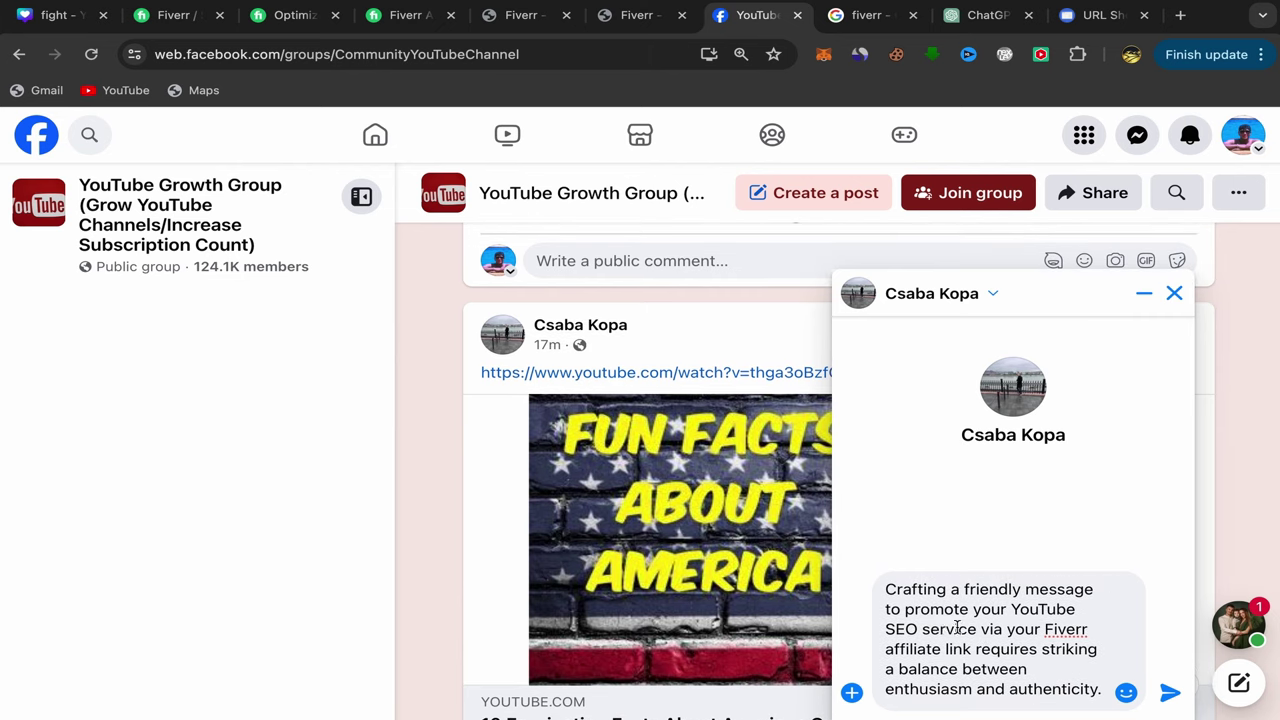
{"action": "scroll", "coordinate": [958, 628], "scroll_direction": "down", "scroll_amount": 5}
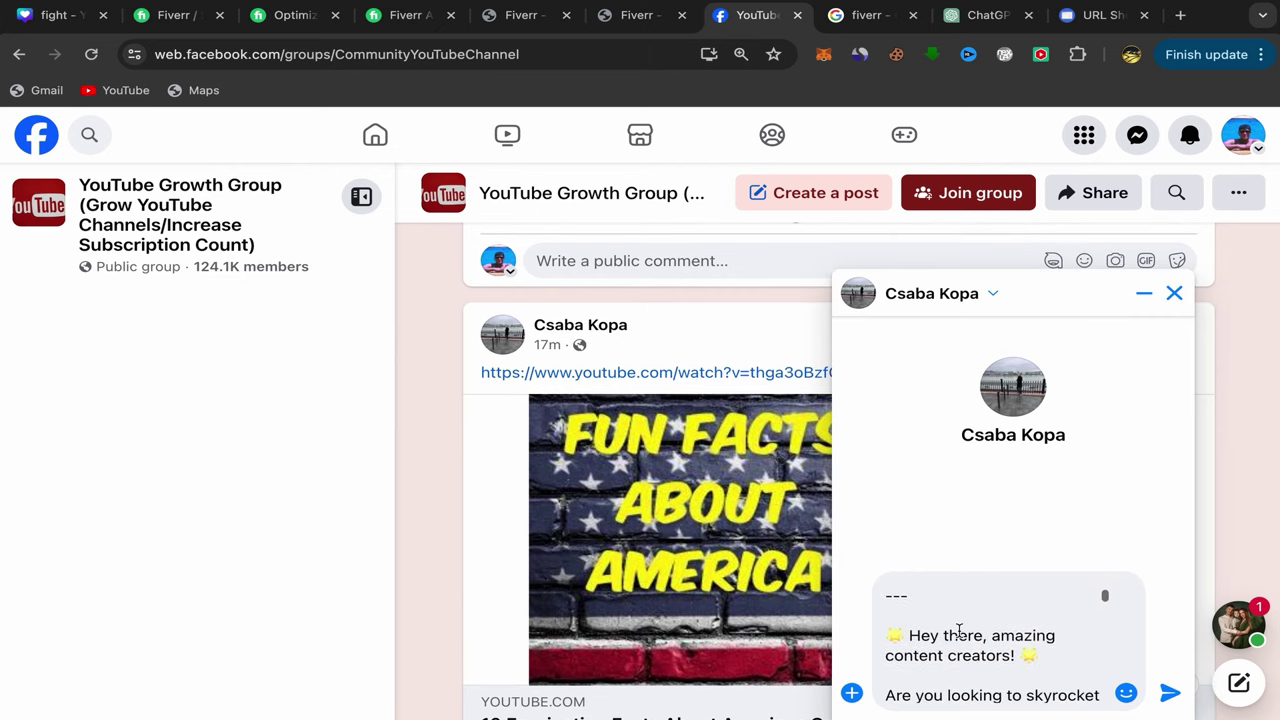
{"action": "scroll", "coordinate": [958, 628], "scroll_direction": "up", "scroll_amount": 1}
{"action": "left_click_drag", "start_coordinate": [908, 640], "coordinate": [865, 562]}
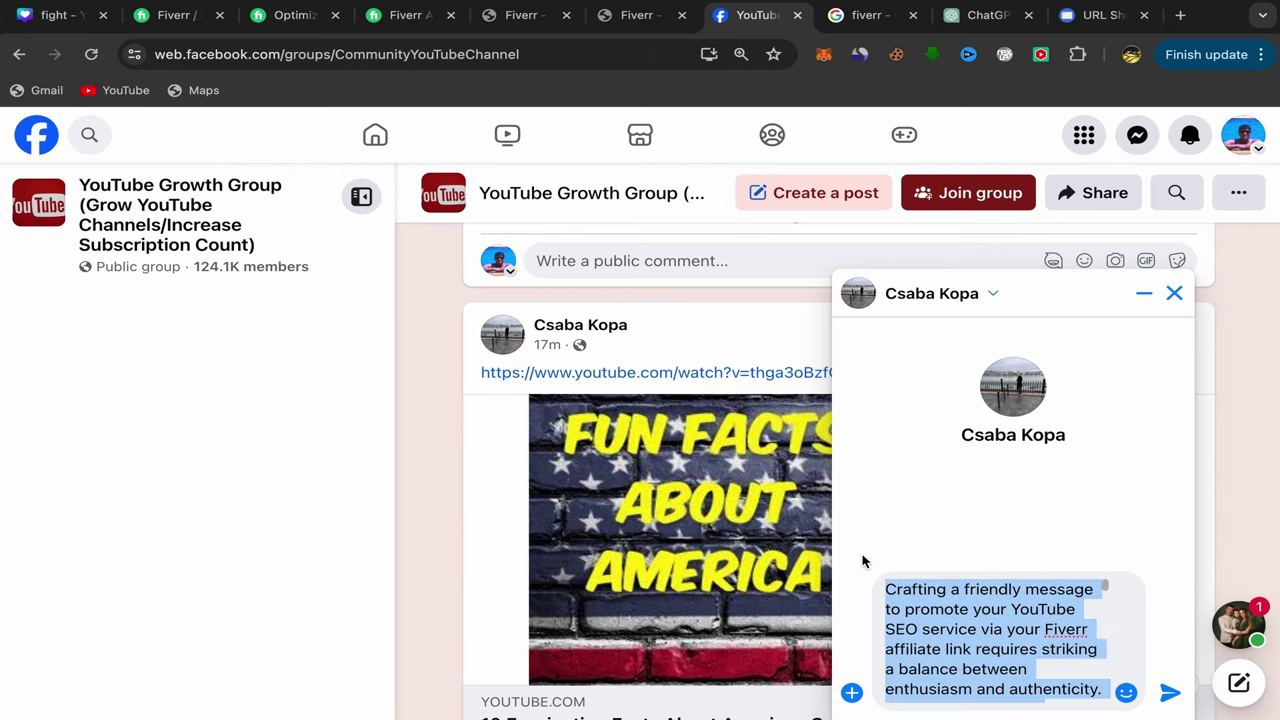
{"action": "key", "text": "BackSpace"}
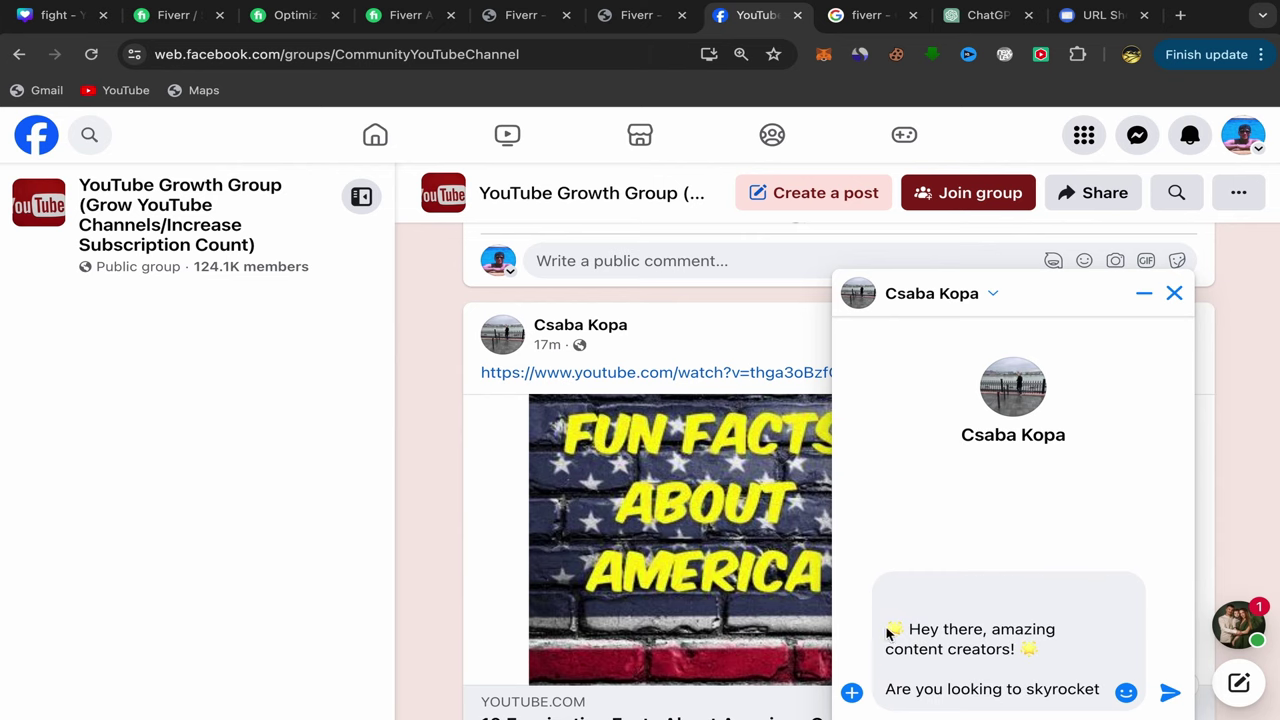
{"action": "key", "text": "Delete"}
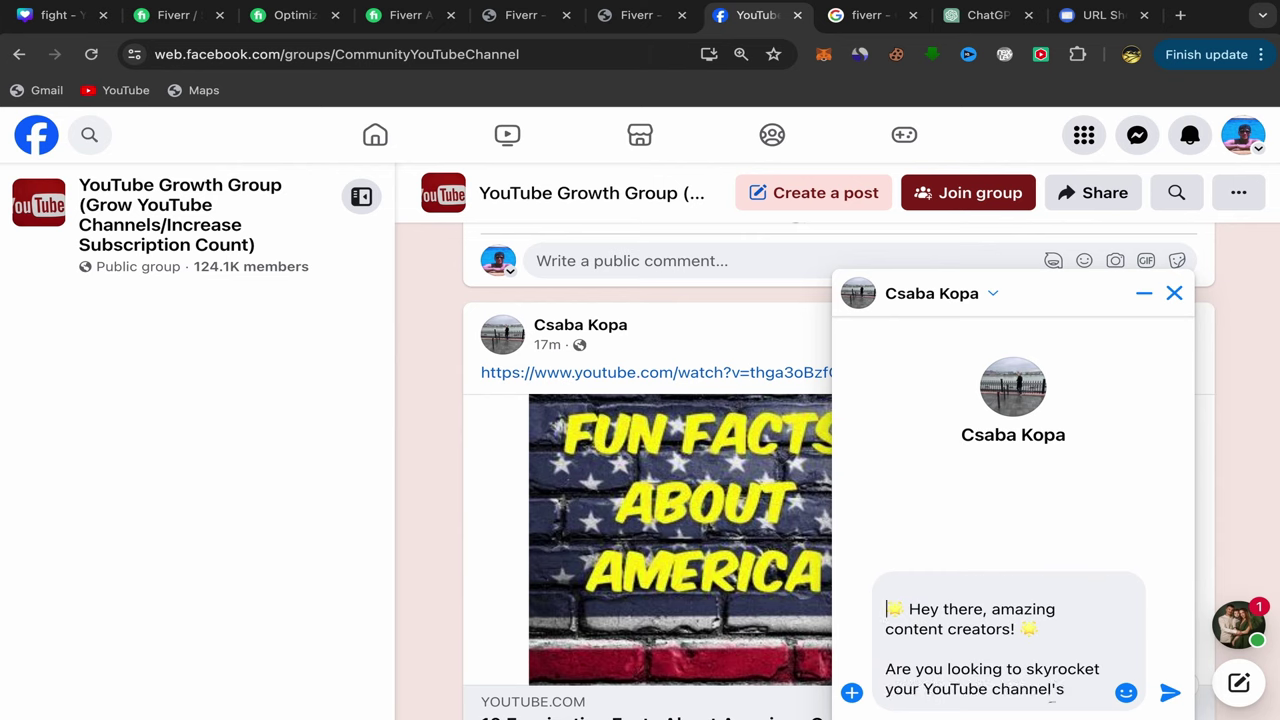
Step: Clear the "Your Fiverr Affiliate Link" placeholder text inside the brackets of the draft message
{"action": "scroll", "coordinate": [1070, 550], "scroll_direction": "down", "scroll_amount": 1}
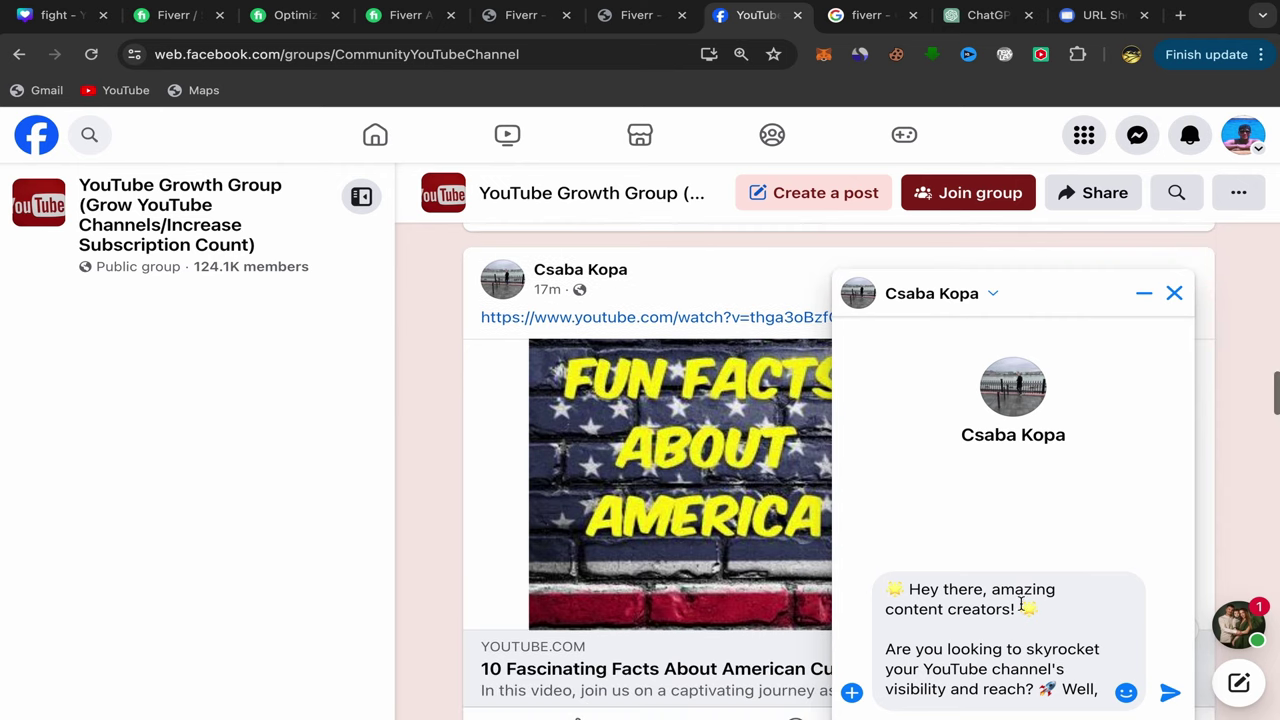
{"action": "scroll", "coordinate": [992, 622], "scroll_direction": "down", "scroll_amount": 5}
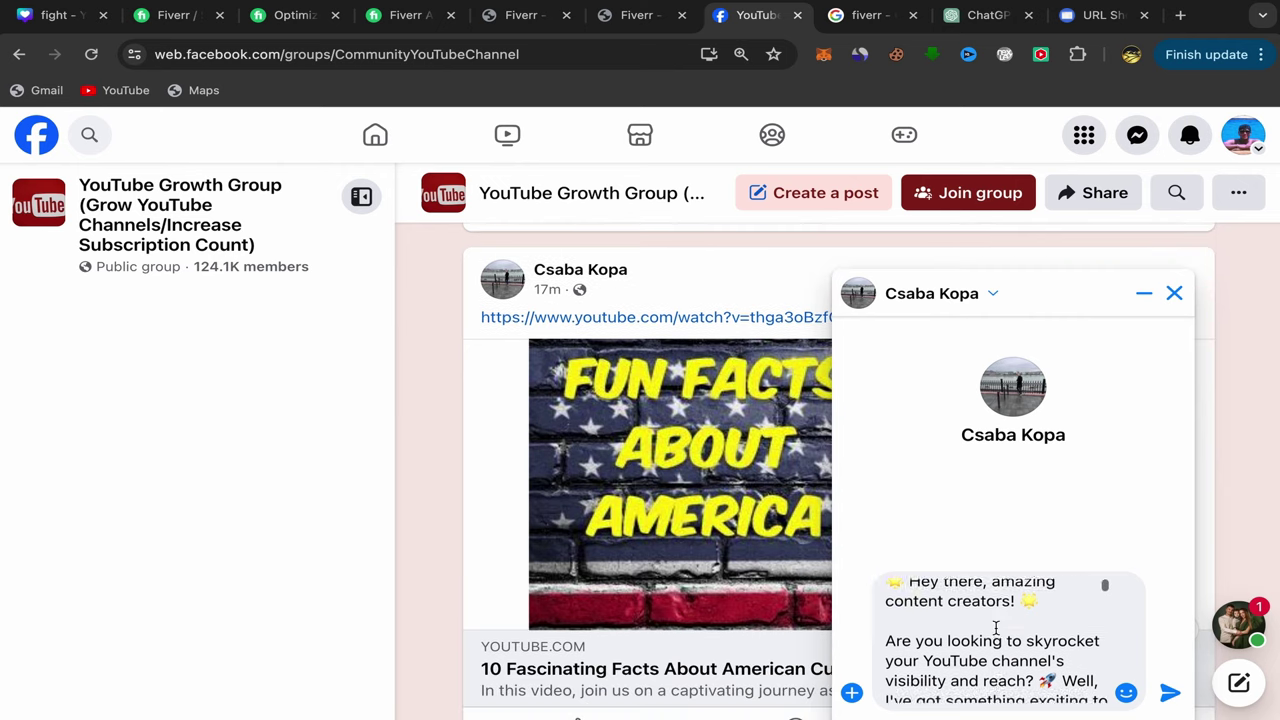
{"action": "scroll", "coordinate": [999, 624], "scroll_direction": "down", "scroll_amount": 6}
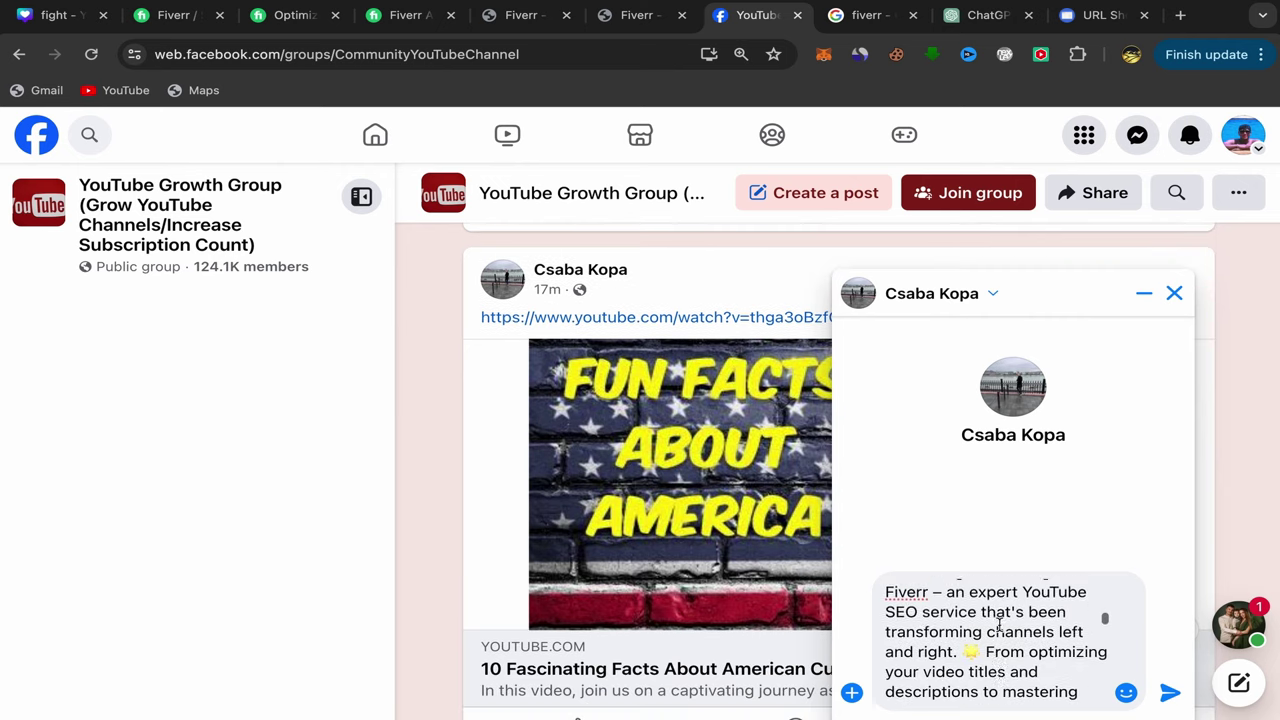
{"action": "scroll", "coordinate": [999, 624], "scroll_direction": "down", "scroll_amount": 6}
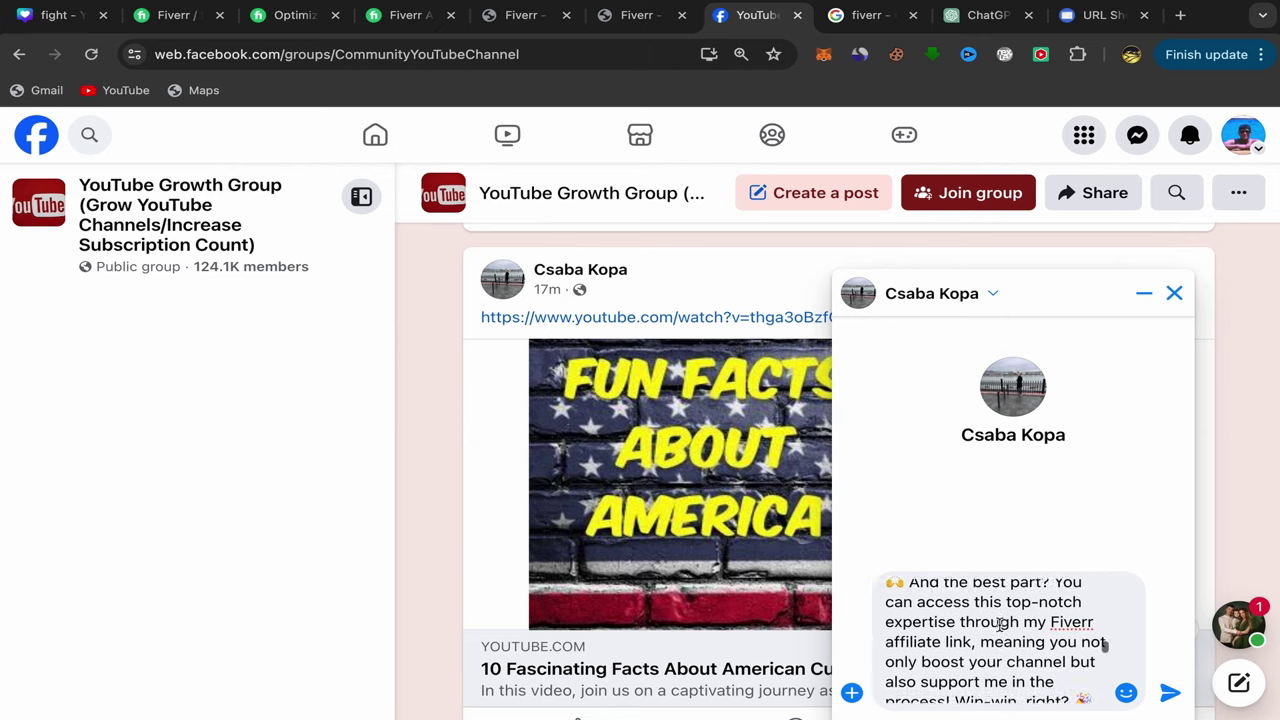
{"action": "scroll", "coordinate": [999, 625], "scroll_direction": "down", "scroll_amount": 2}
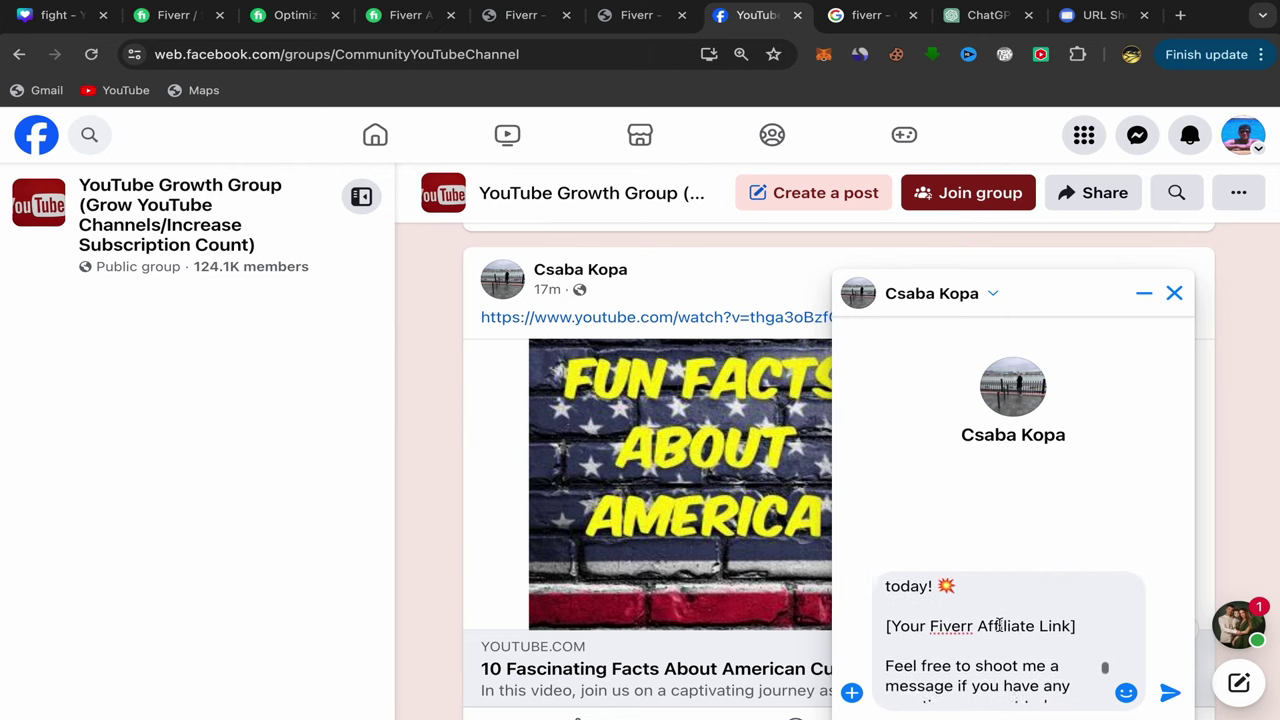
{"action": "left_click_drag", "start_coordinate": [1072, 622], "coordinate": [889, 622]}
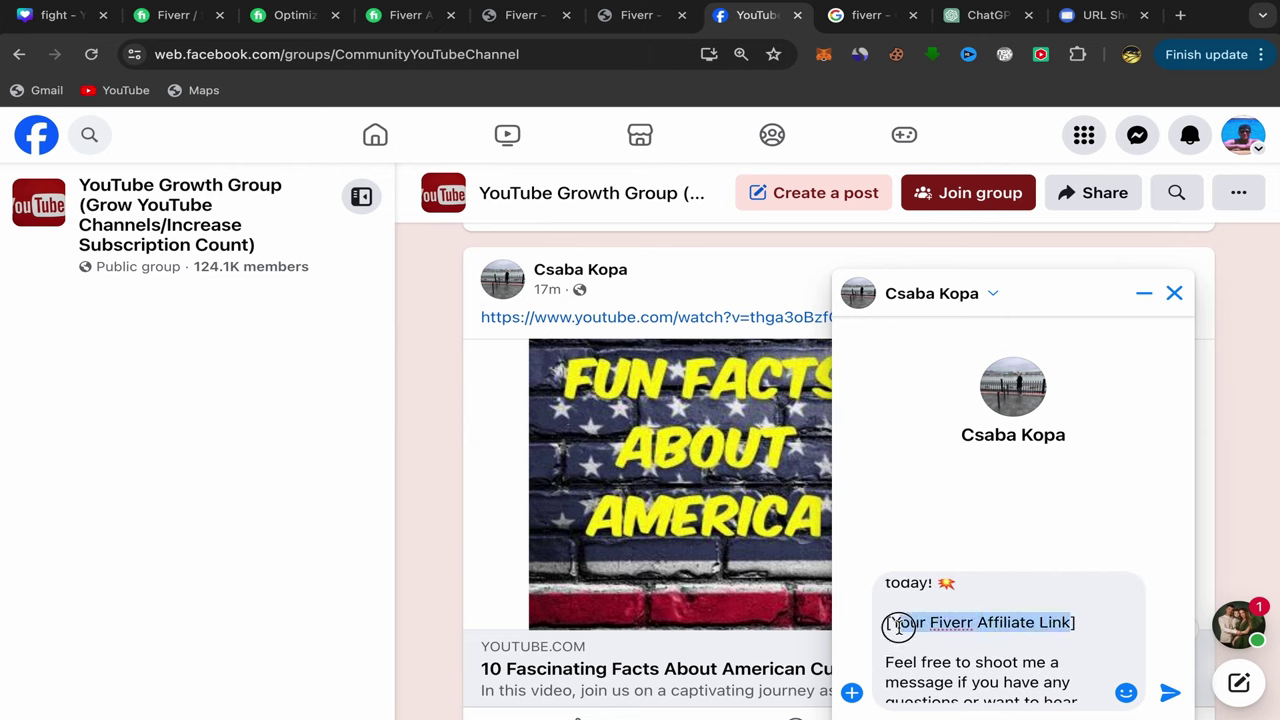
{"action": "key", "text": "ctrl+v"}
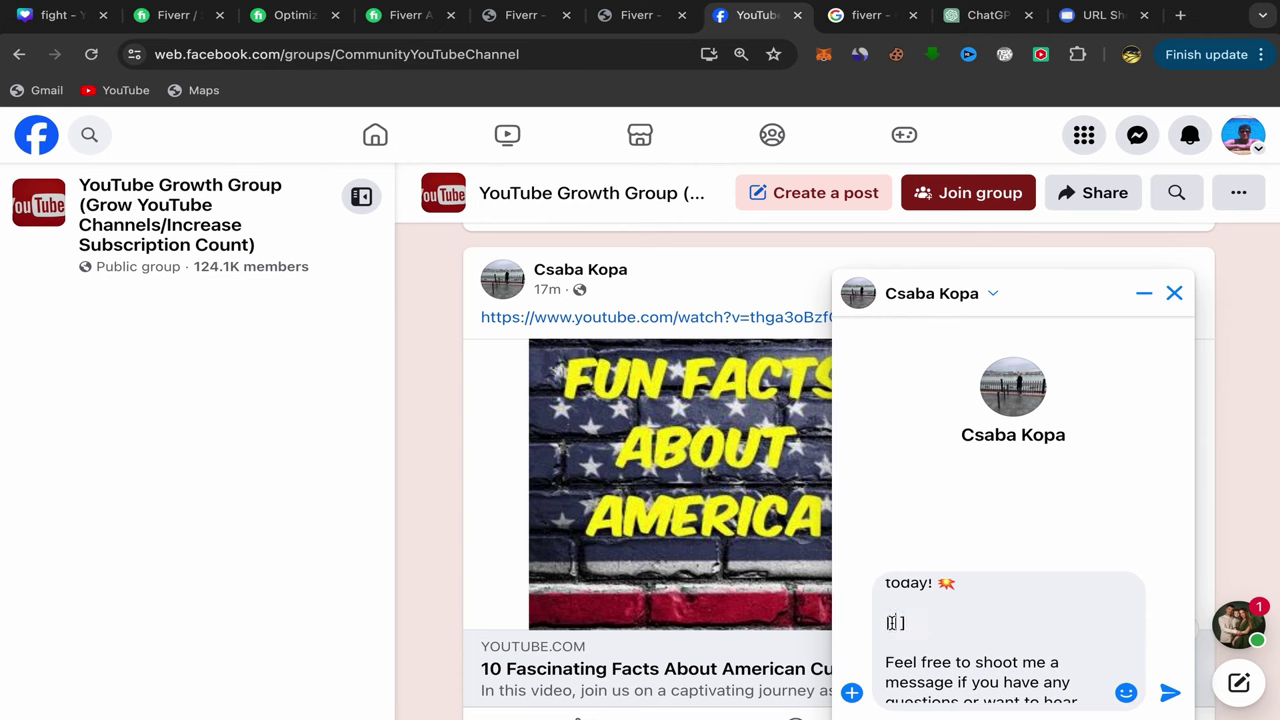
Step: Copy the Fiverr Pro (New plan) link from the Default and Deep Links page of Fiverr Affiliates
{"action": "left_click", "coordinate": [640, 15]}
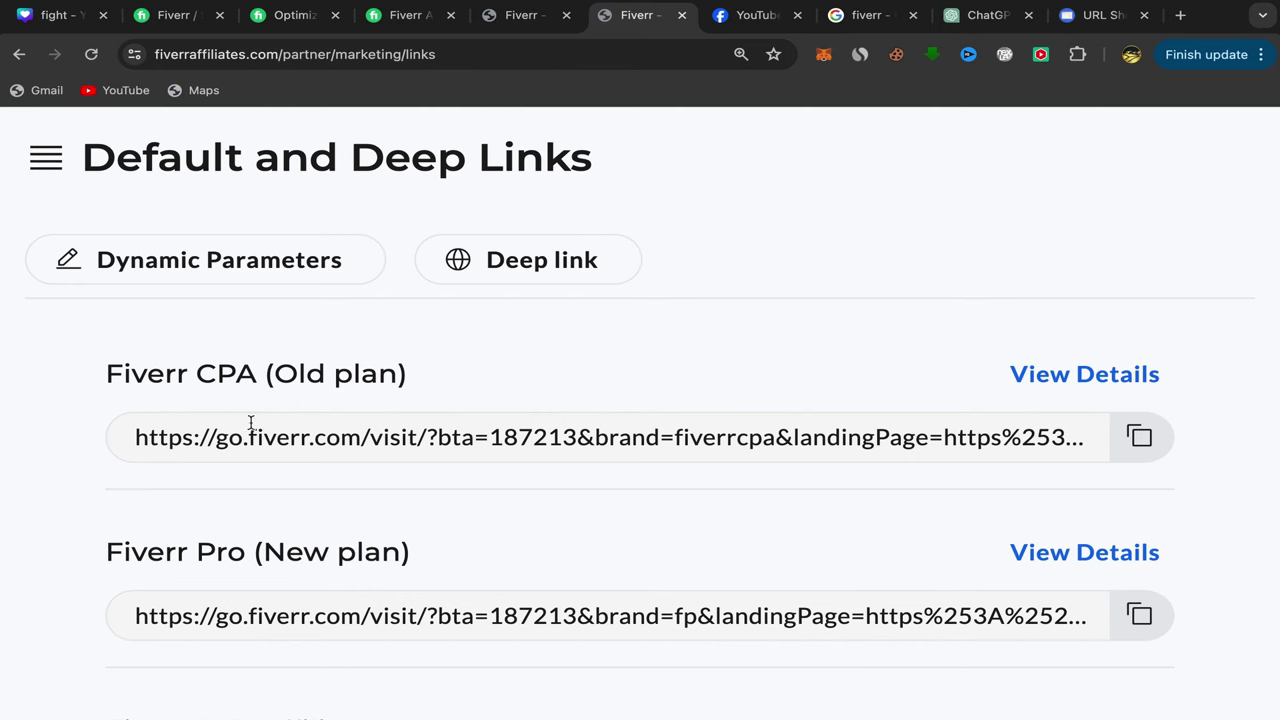
{"action": "scroll", "coordinate": [434, 490], "scroll_direction": "down", "scroll_amount": 1}
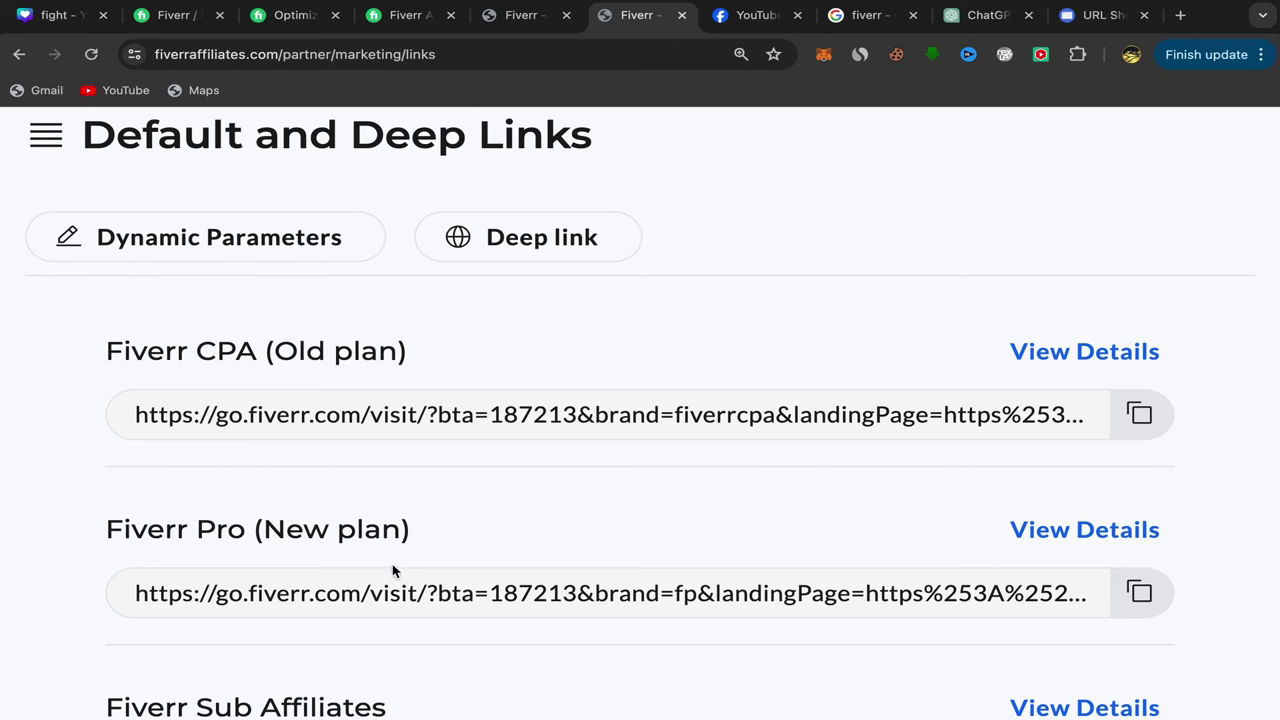
{"action": "left_click", "coordinate": [1142, 593]}
Step: Shorten the copied Fiverr Pro affiliate link on shorturl.at and copy the resulting short URL
{"action": "left_click", "coordinate": [1066, 22]}
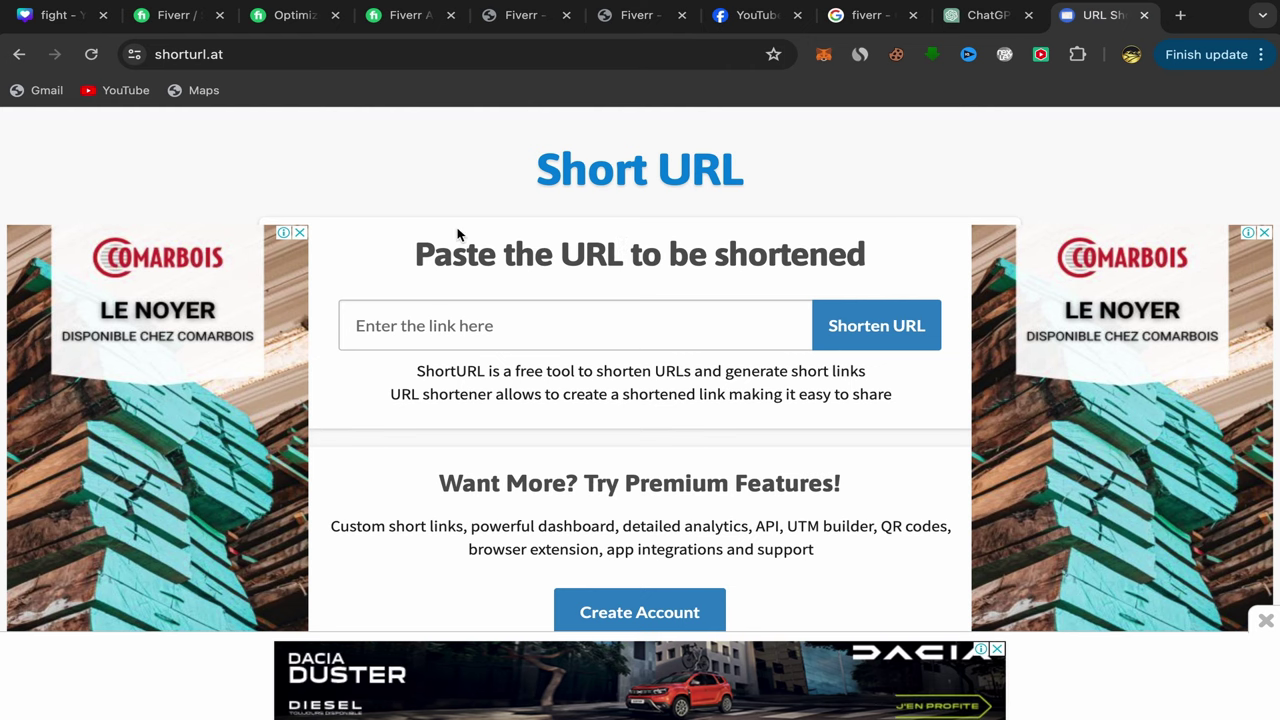
{"action": "left_click", "coordinate": [377, 325]}
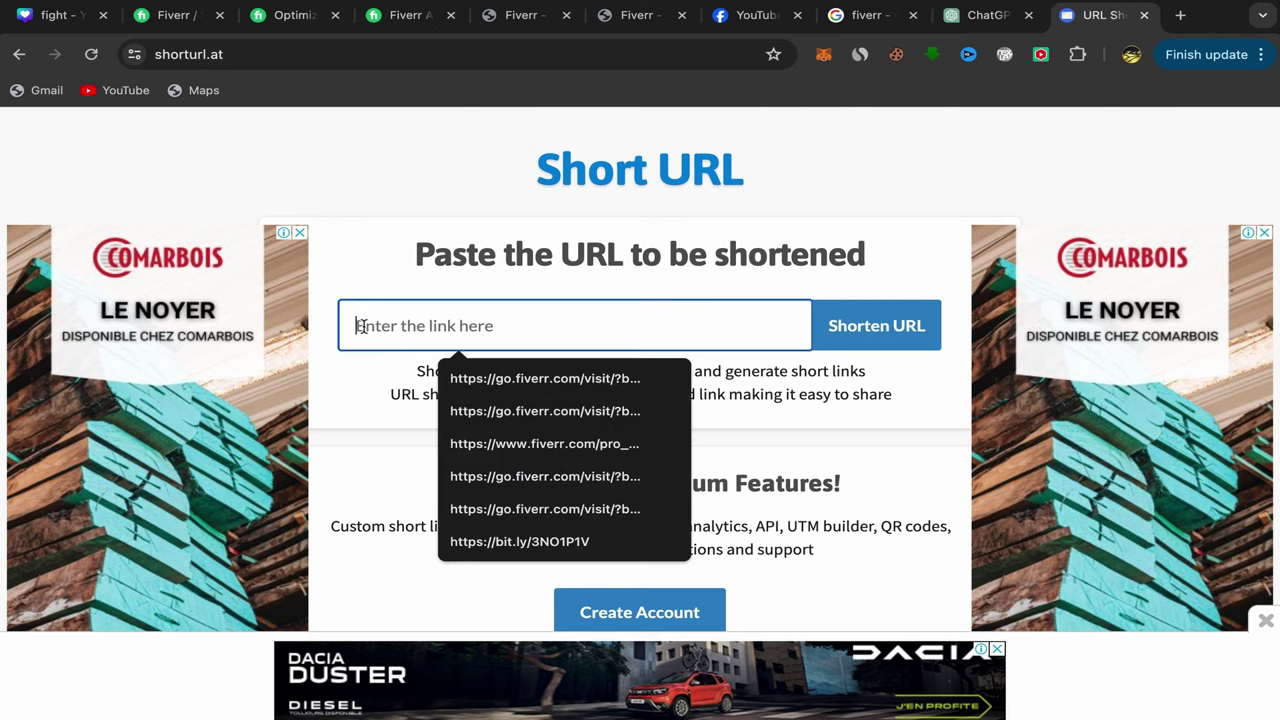
{"action": "right_click", "coordinate": [372, 325]}
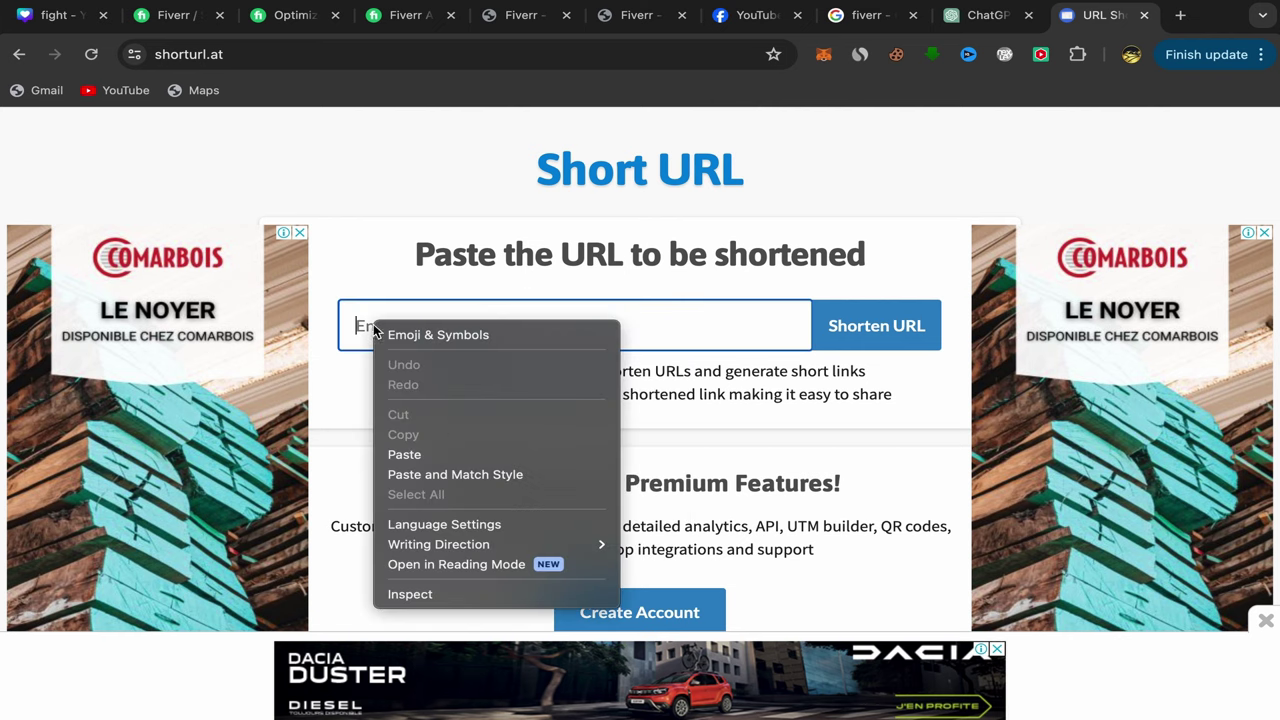
{"action": "left_click", "coordinate": [429, 453]}
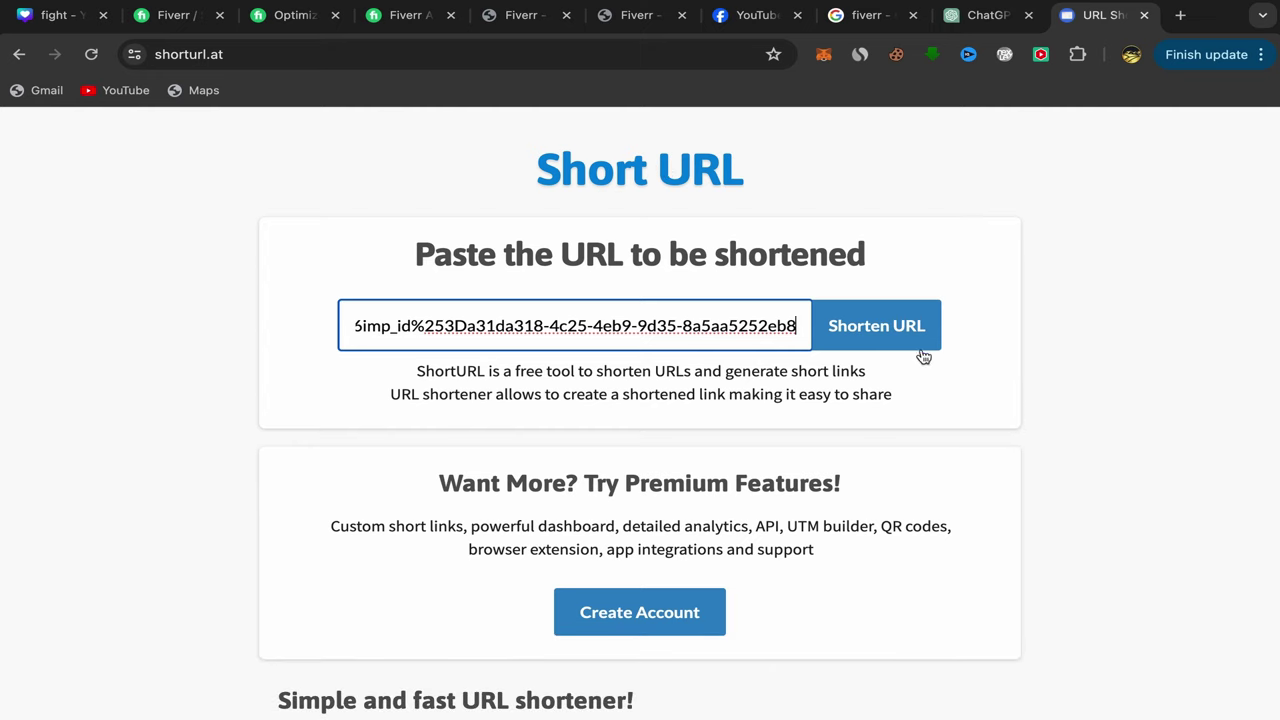
{"action": "left_click", "coordinate": [858, 331]}
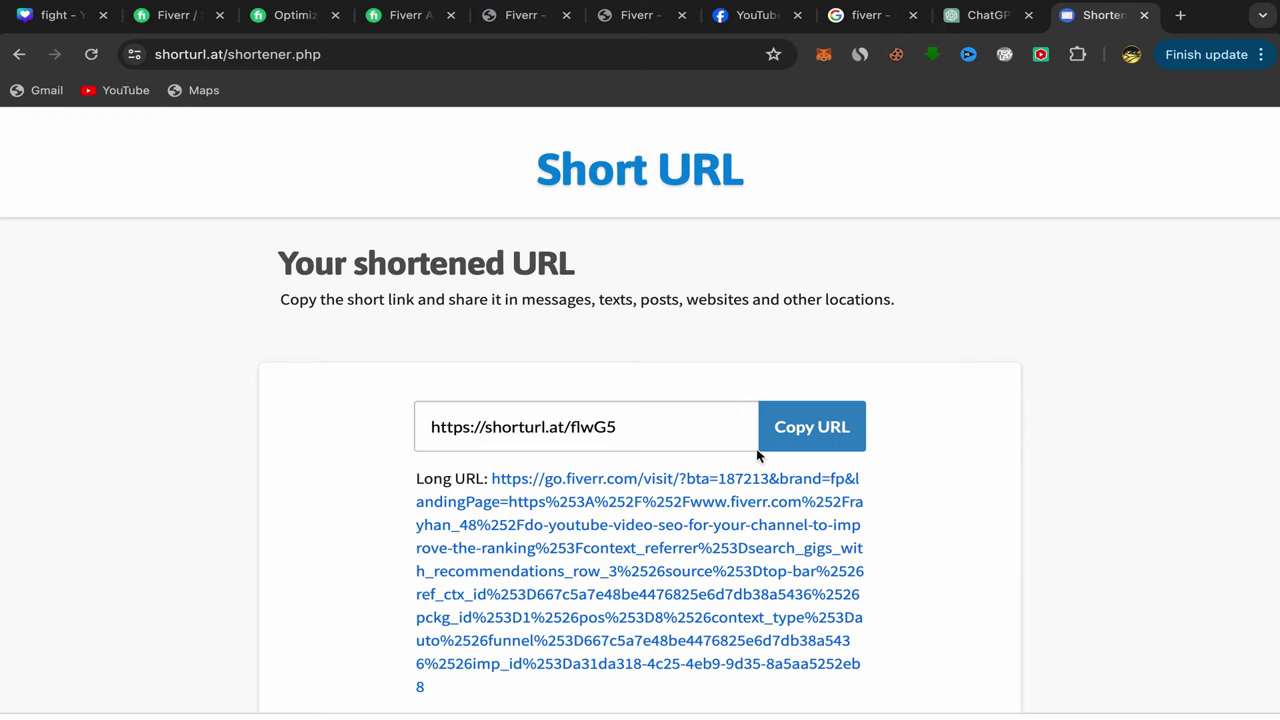
{"action": "left_click", "coordinate": [800, 435]}
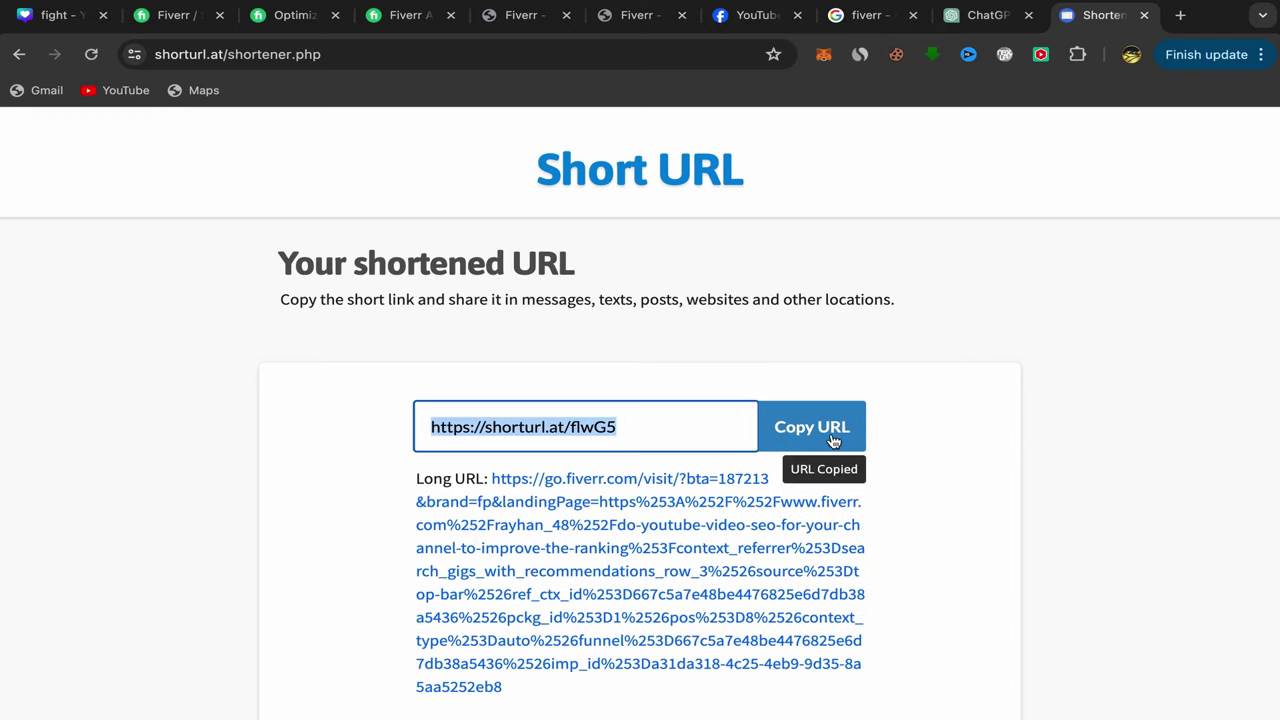
Step: Paste the short URL between the empty brackets of the Facebook draft message and send the message to the post's author
{"action": "left_click", "coordinate": [752, 15]}
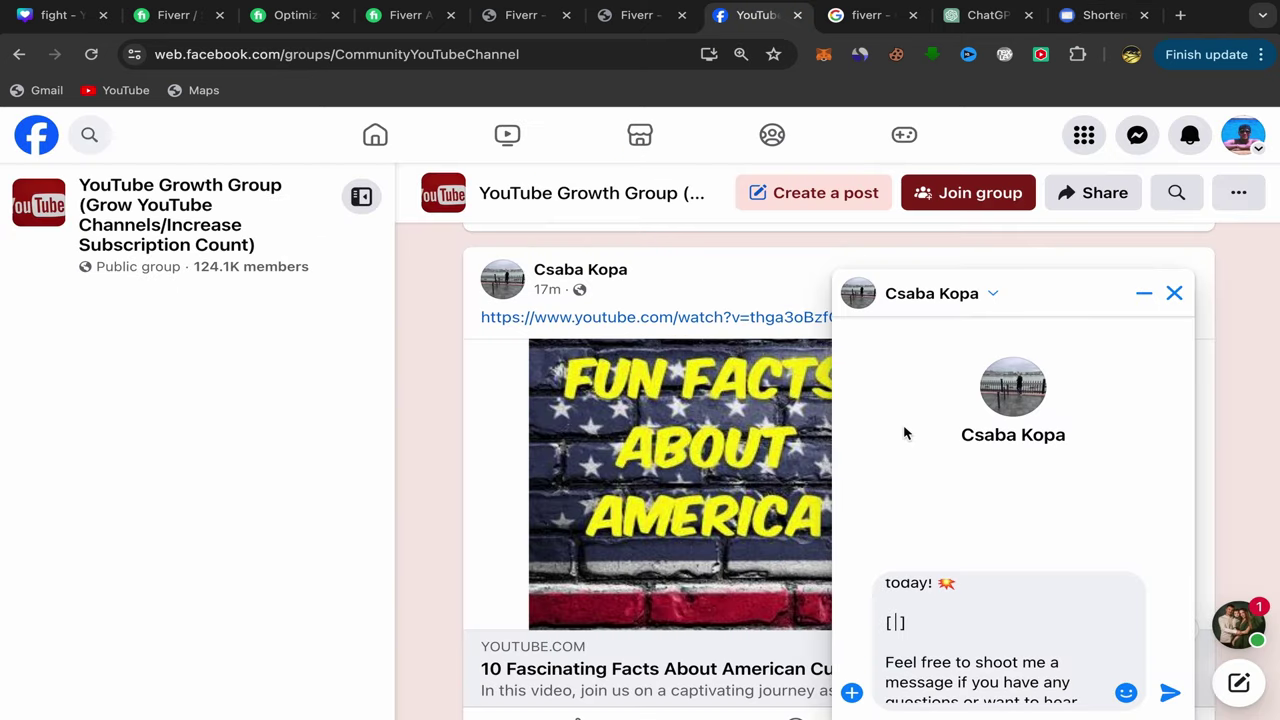
{"action": "right_click", "coordinate": [899, 622]}
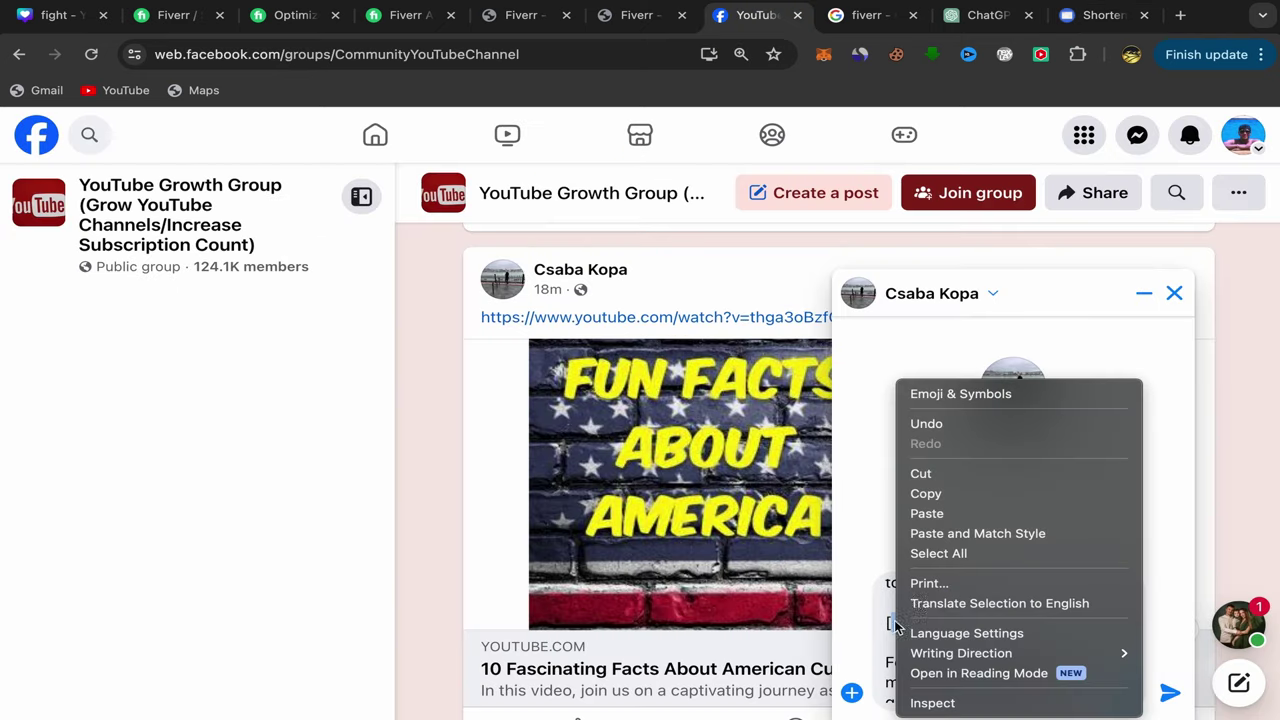
{"action": "left_click", "coordinate": [943, 513]}
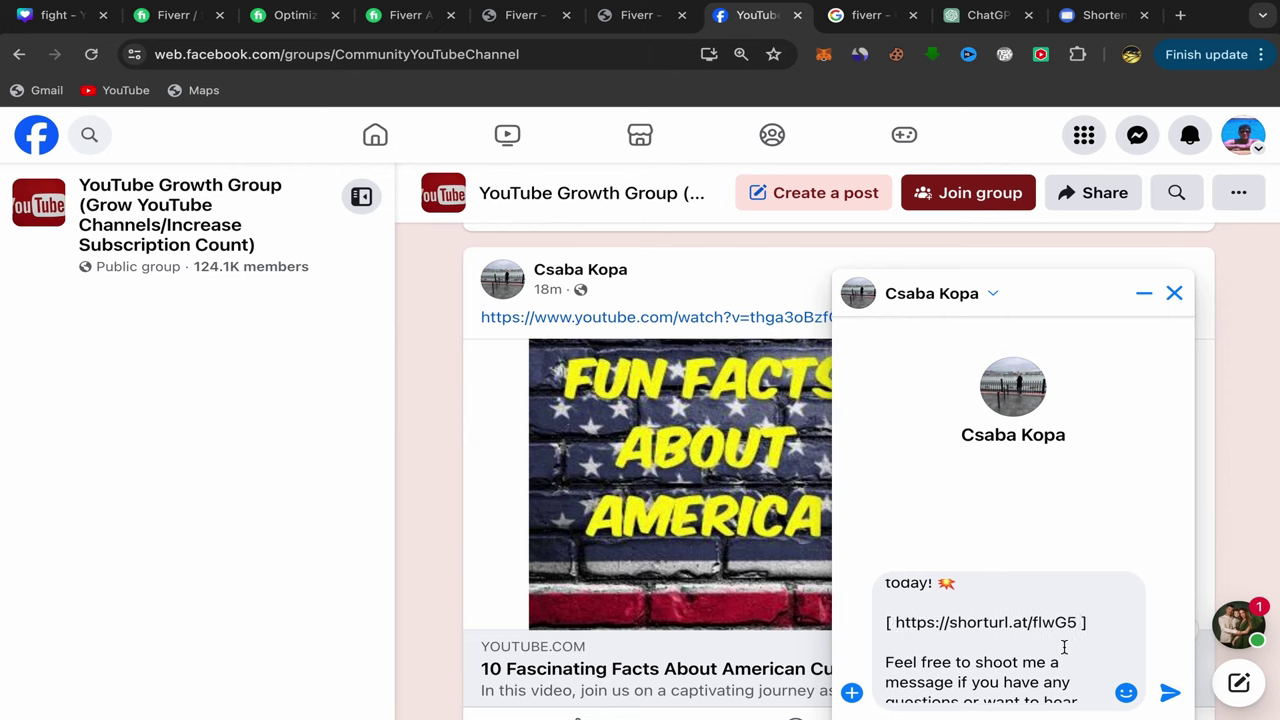
{"action": "left_click", "coordinate": [1170, 693]}
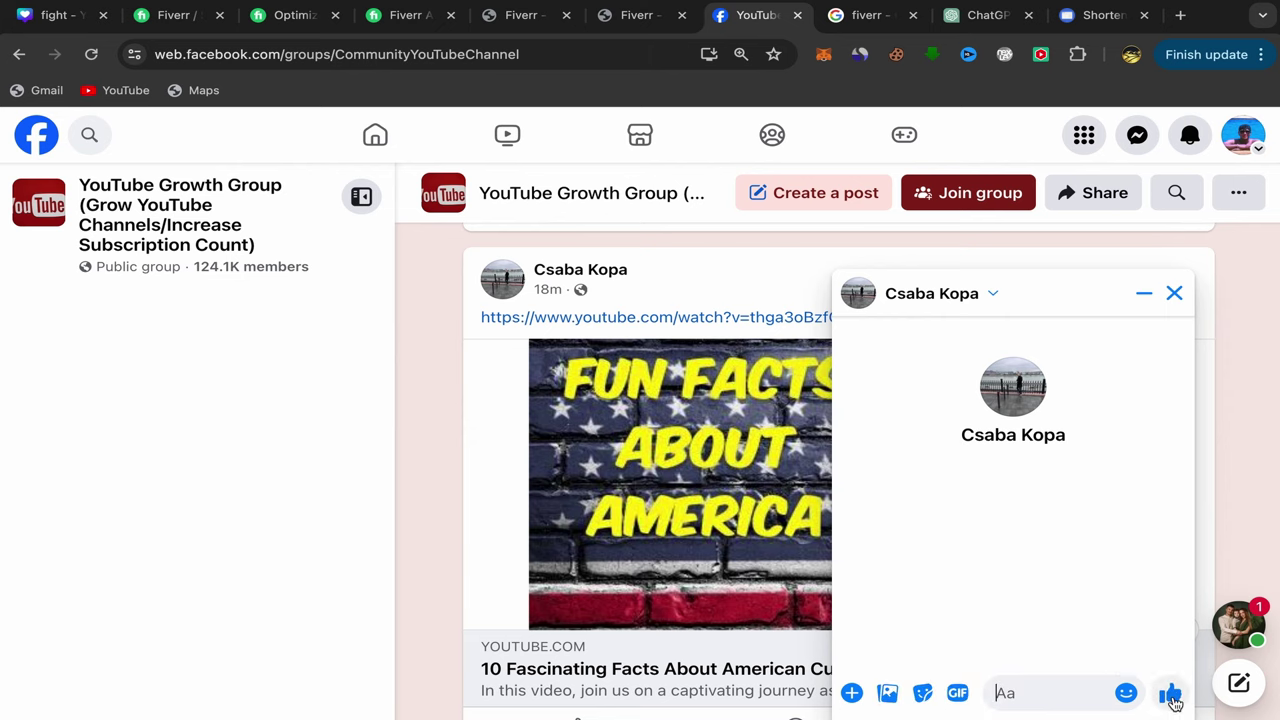
Step: Review the sent chat message from its greeting through the short link to the gig preview
{"action": "scroll", "coordinate": [947, 540], "scroll_direction": "up", "scroll_amount": 1}
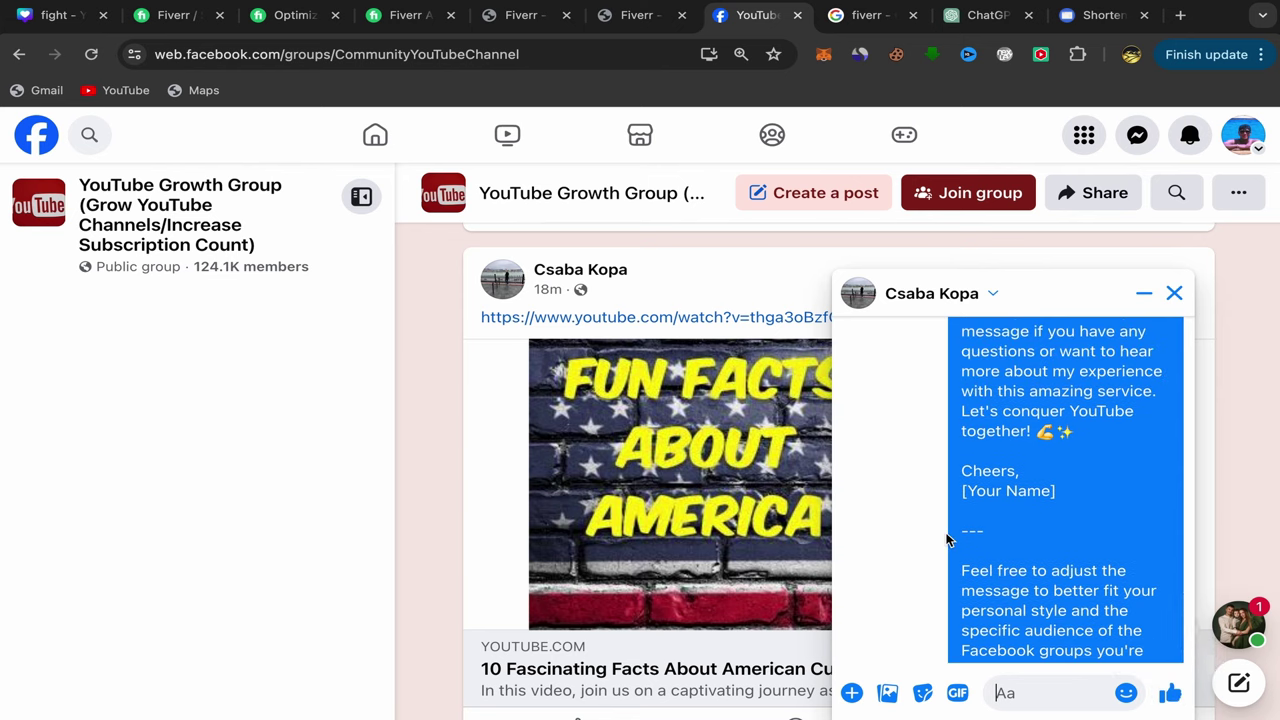
{"action": "scroll", "coordinate": [947, 540], "scroll_direction": "up", "scroll_amount": 3}
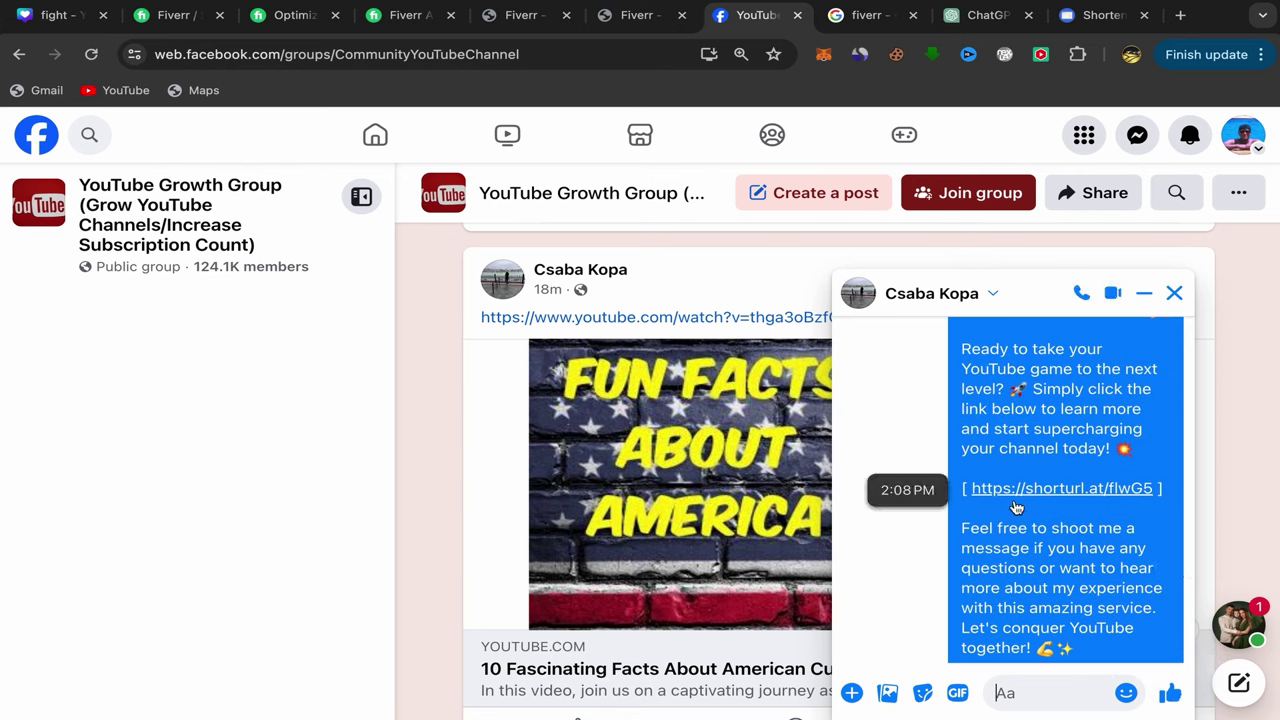
{"action": "scroll", "coordinate": [1008, 515], "scroll_direction": "down", "scroll_amount": 2}
{"action": "scroll", "coordinate": [1008, 517], "scroll_direction": "down", "scroll_amount": 8}
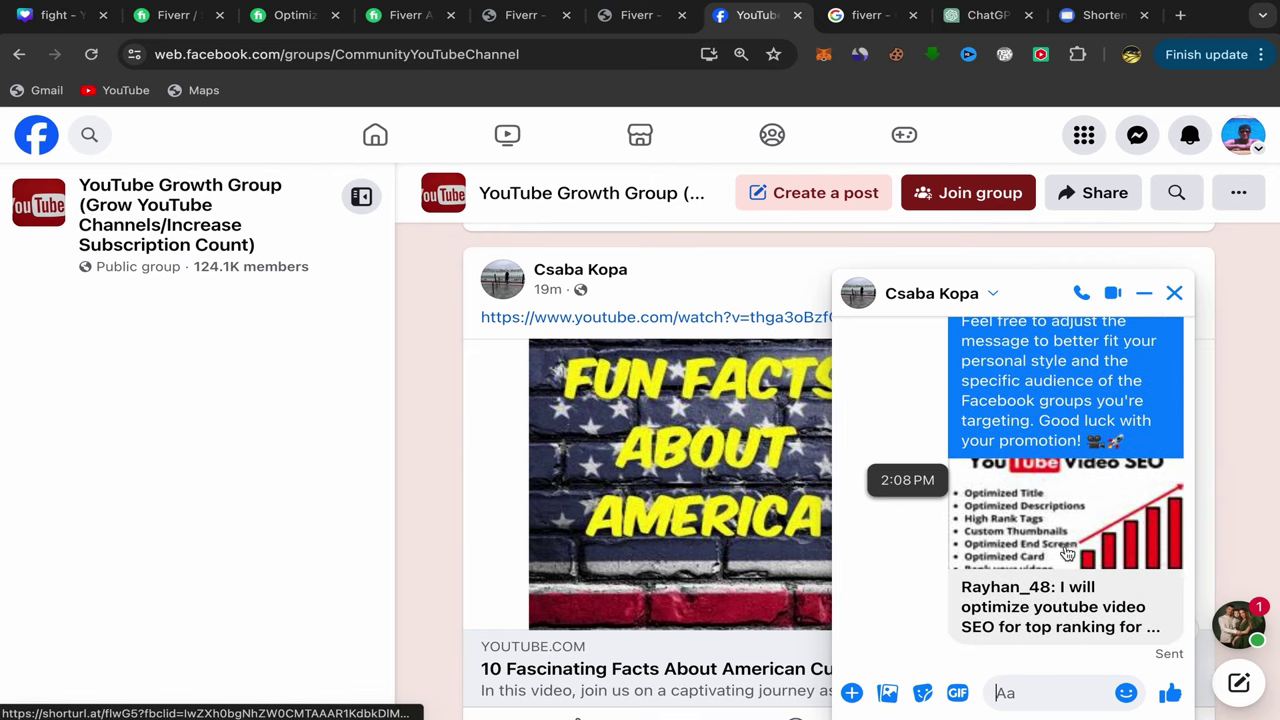
{"action": "scroll", "coordinate": [1045, 510], "scroll_direction": "up", "scroll_amount": 10}
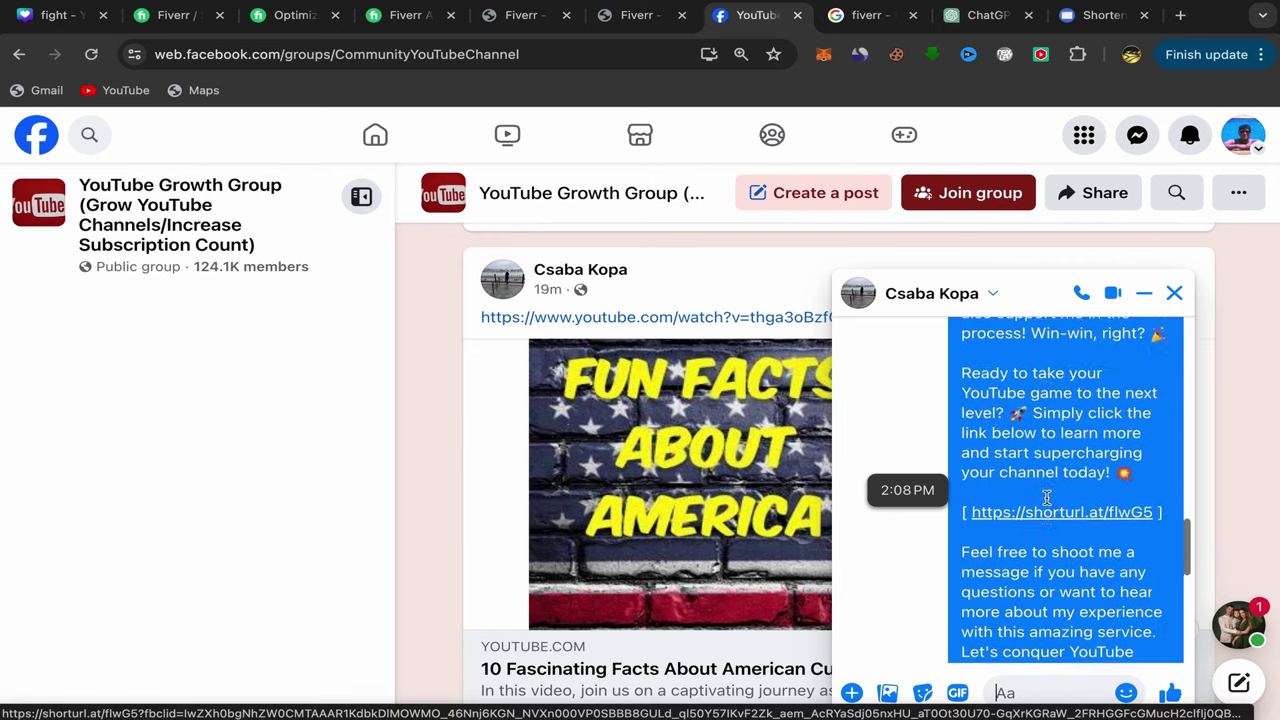
{"action": "scroll", "coordinate": [1048, 505], "scroll_direction": "up", "scroll_amount": 9}
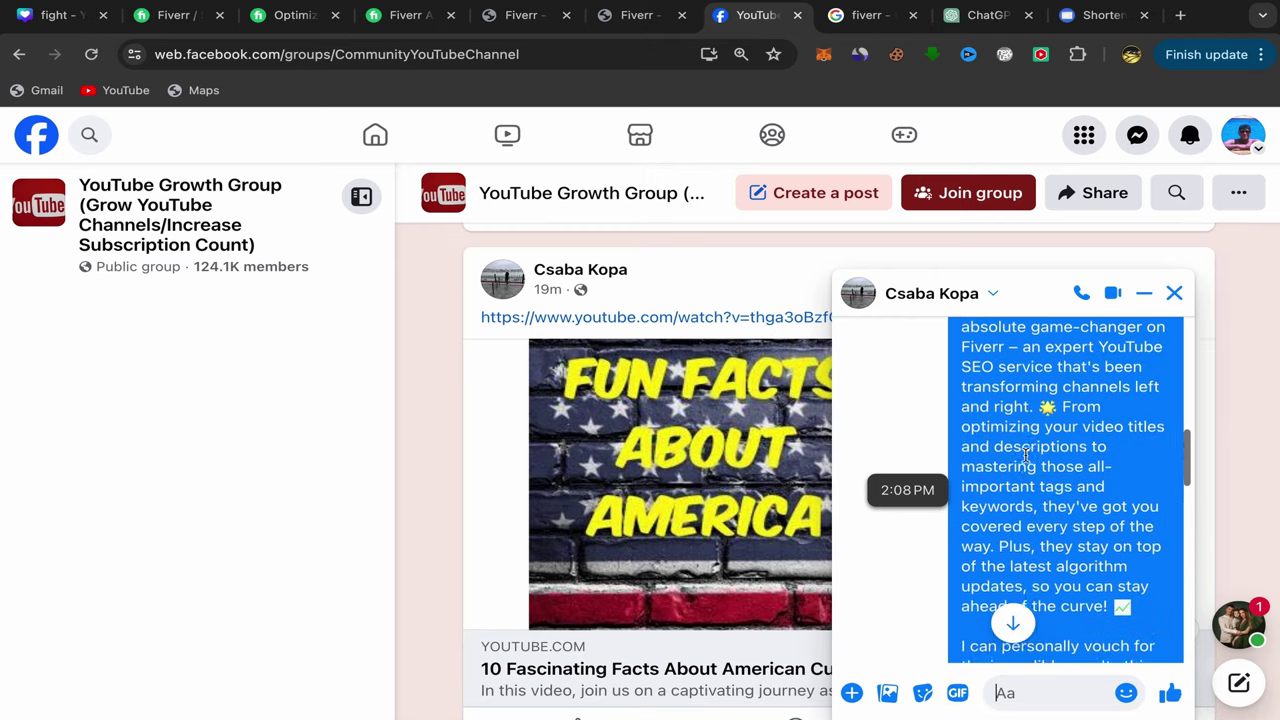
{"action": "scroll", "coordinate": [1010, 400], "scroll_direction": "up", "scroll_amount": 5}
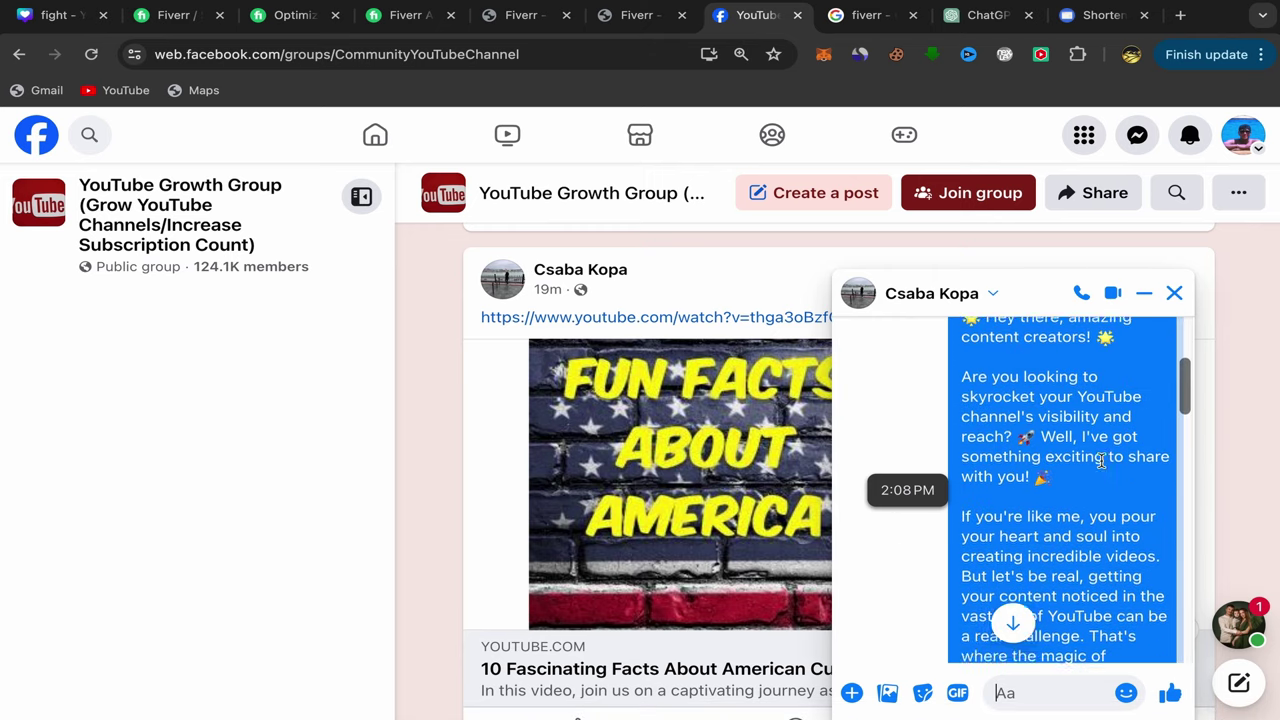
{"action": "scroll", "coordinate": [1022, 422], "scroll_direction": "up", "scroll_amount": 2}
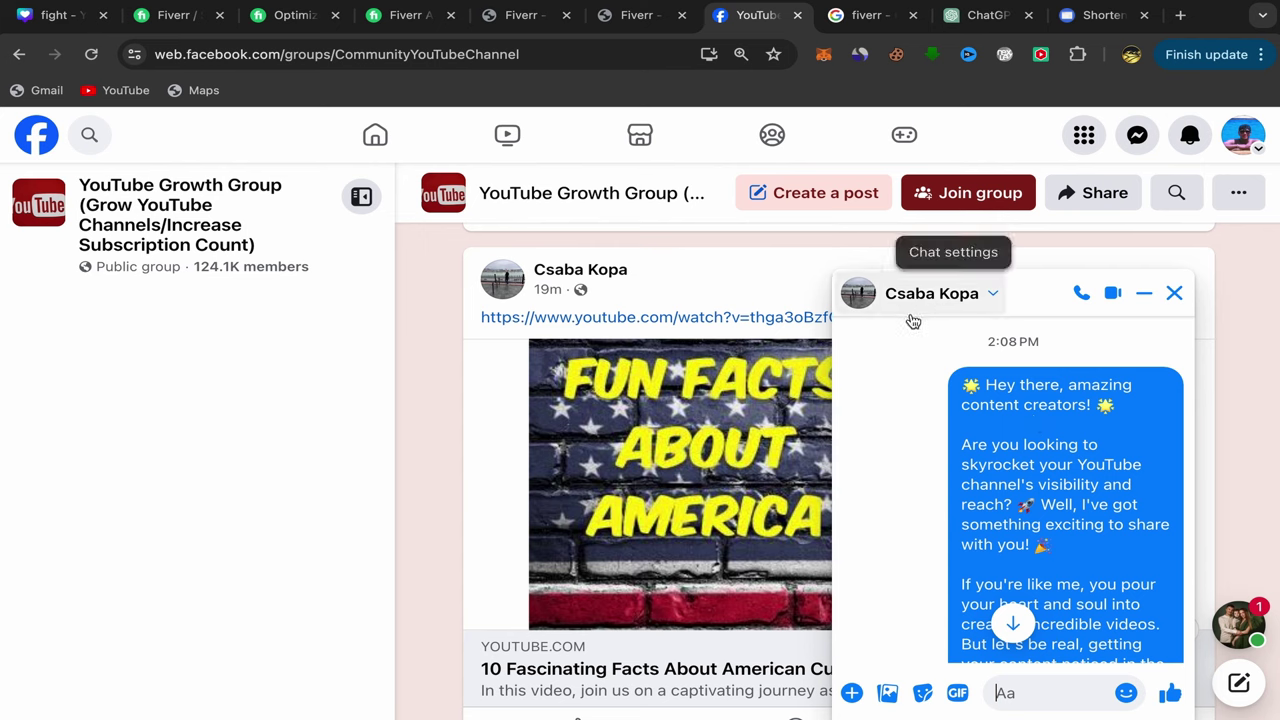
{"action": "scroll", "coordinate": [1060, 460], "scroll_direction": "down", "scroll_amount": 2}
{"action": "scroll", "coordinate": [1058, 466], "scroll_direction": "down", "scroll_amount": 5}
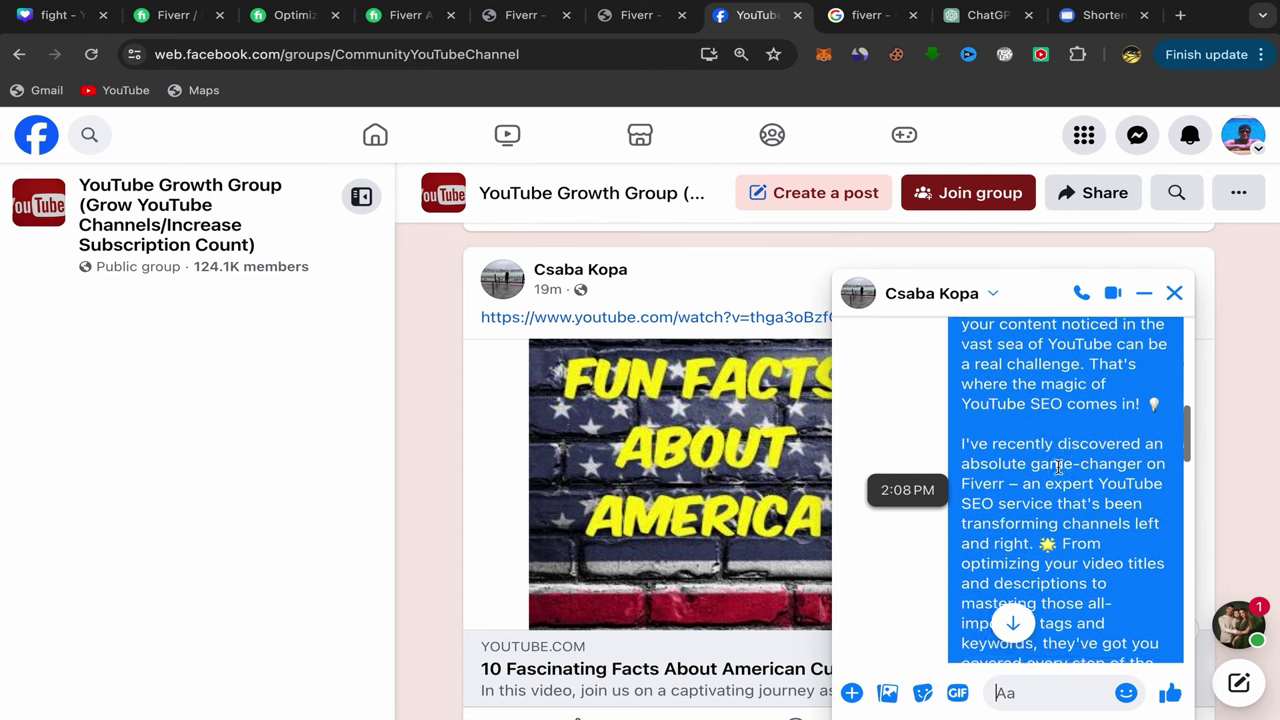
{"action": "scroll", "coordinate": [1058, 466], "scroll_direction": "down", "scroll_amount": 3}
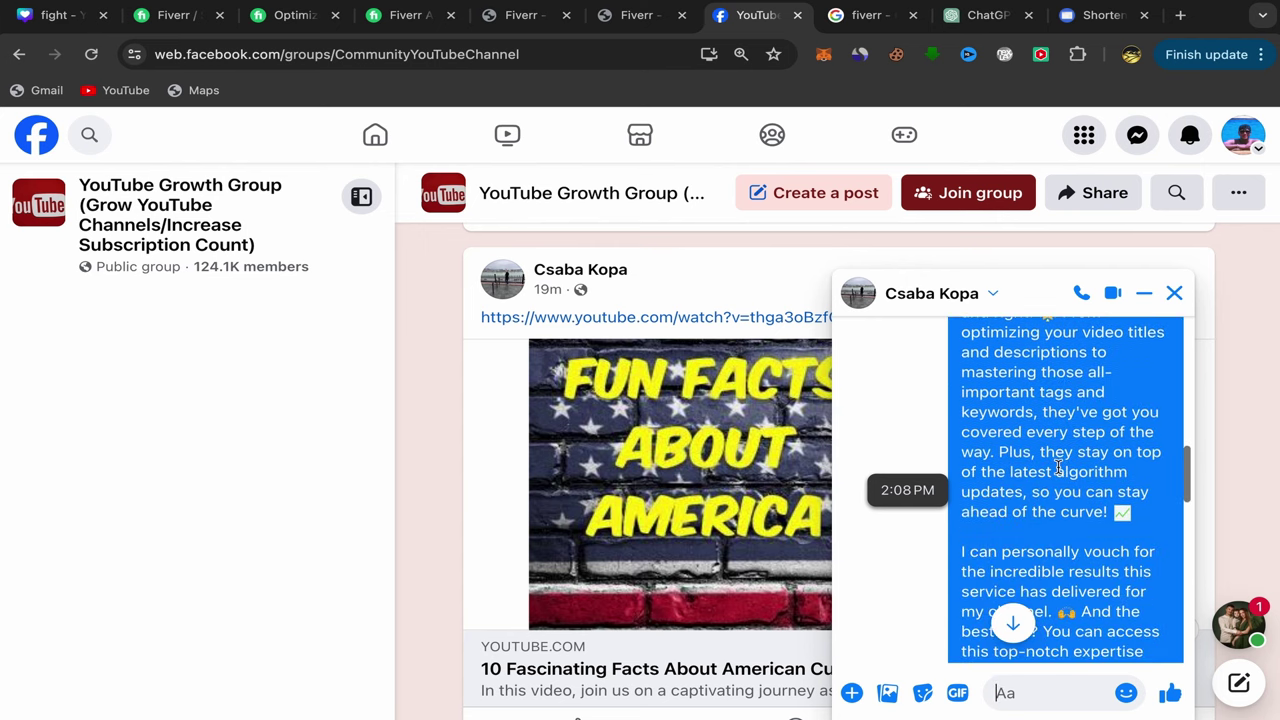
{"action": "scroll", "coordinate": [1008, 503], "scroll_direction": "down", "scroll_amount": 4}
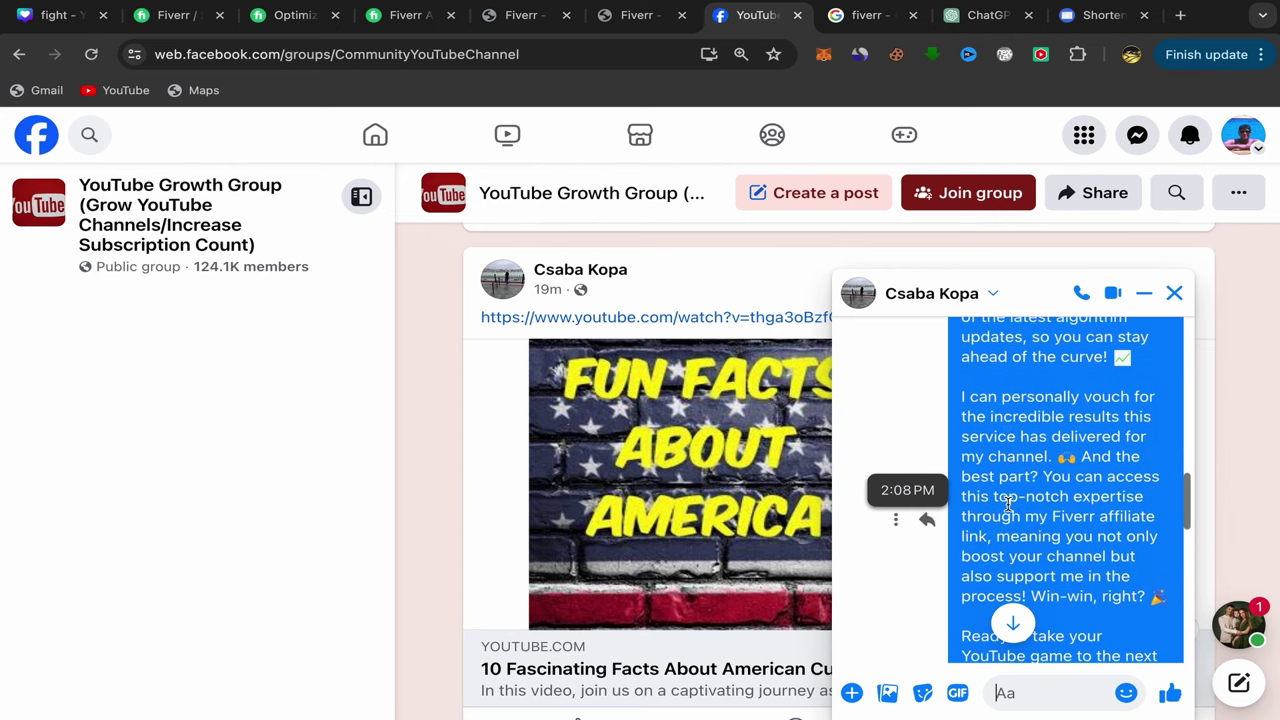
{"action": "scroll", "coordinate": [1008, 503], "scroll_direction": "down", "scroll_amount": 1}
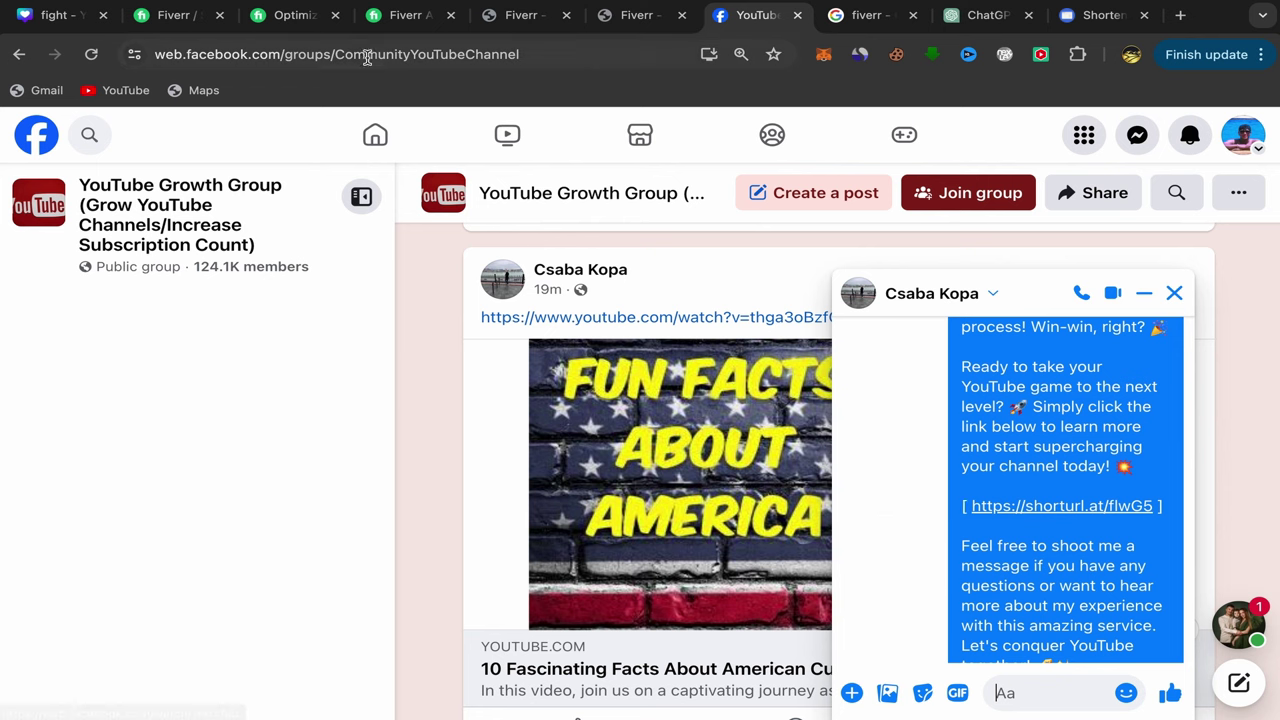
Step: Review the YouTube video SEO gig page on Fiverr, including its second gallery image and the About this gig section
{"action": "left_click", "coordinate": [297, 22]}
{"action": "scroll", "coordinate": [521, 364], "scroll_direction": "down", "scroll_amount": 4}
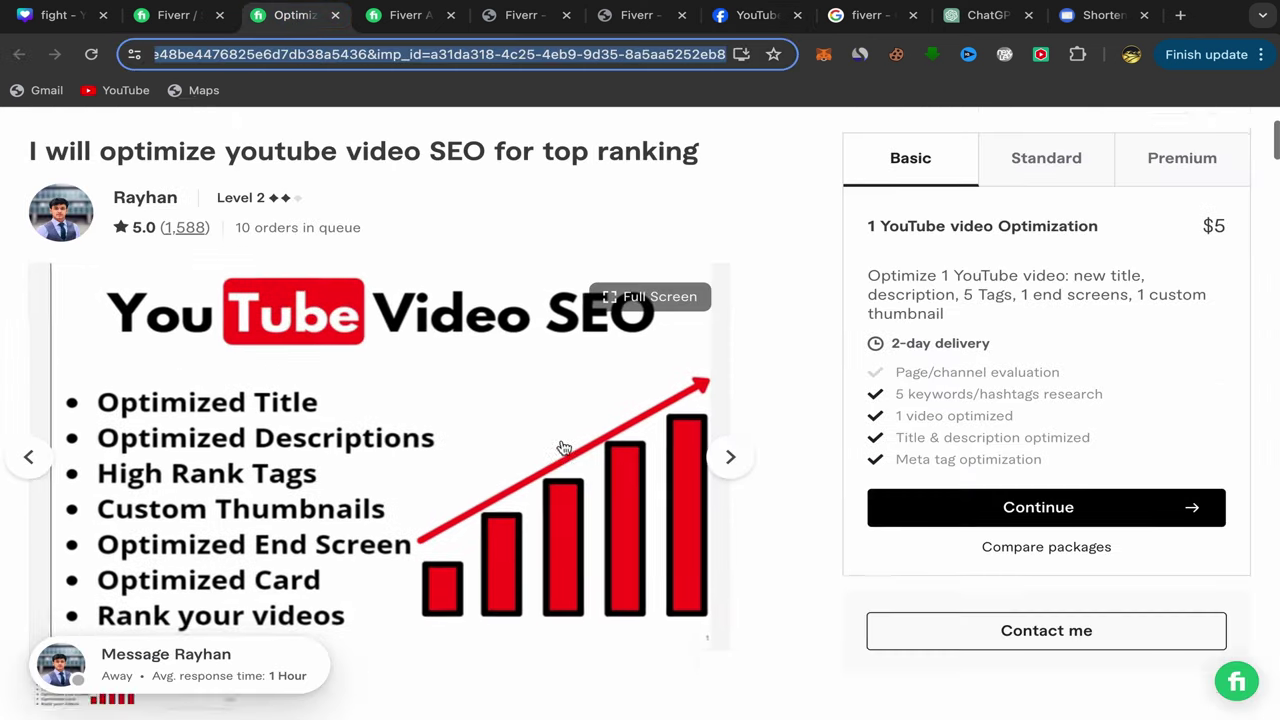
{"action": "scroll", "coordinate": [563, 449], "scroll_direction": "up", "scroll_amount": 1}
{"action": "left_click", "coordinate": [731, 345]}
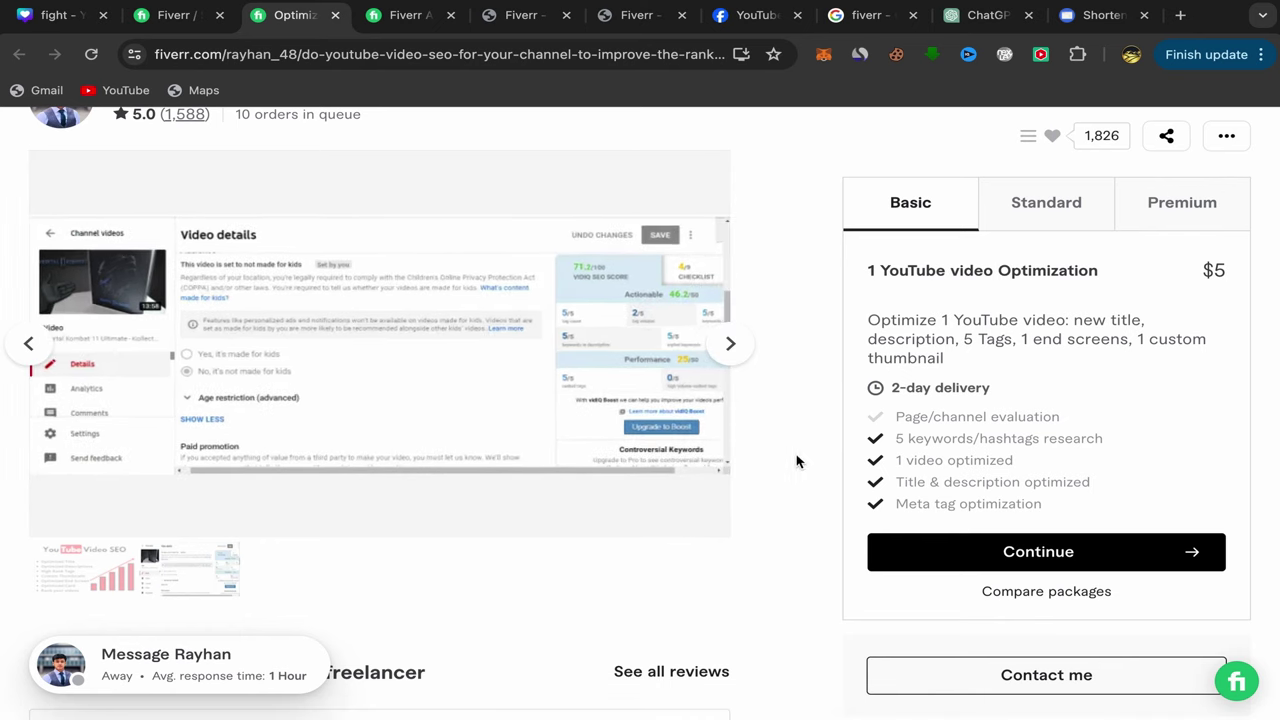
{"action": "scroll", "coordinate": [797, 461], "scroll_direction": "down", "scroll_amount": 6}
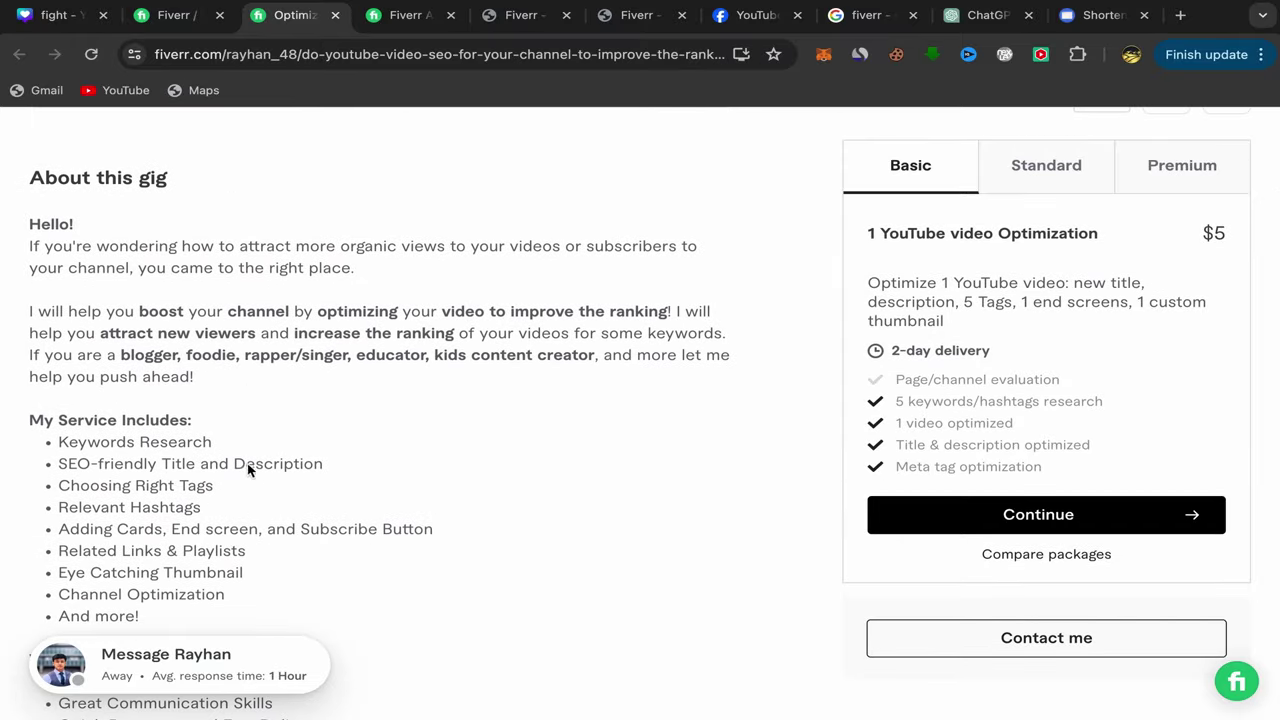
{"action": "scroll", "coordinate": [168, 360], "scroll_direction": "down", "scroll_amount": 2}
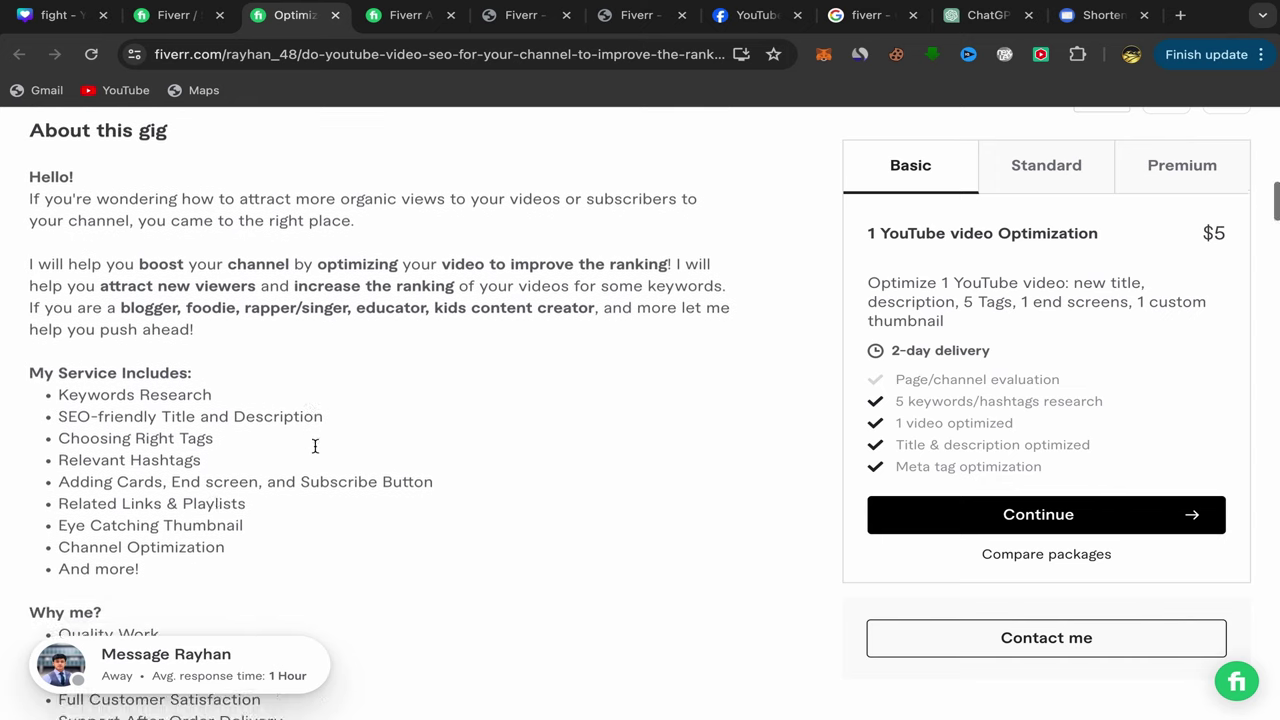
Step: Test the short link in the sent Facebook message, and view the Fiverr Affiliates dashboard
{"action": "left_click", "coordinate": [752, 22]}
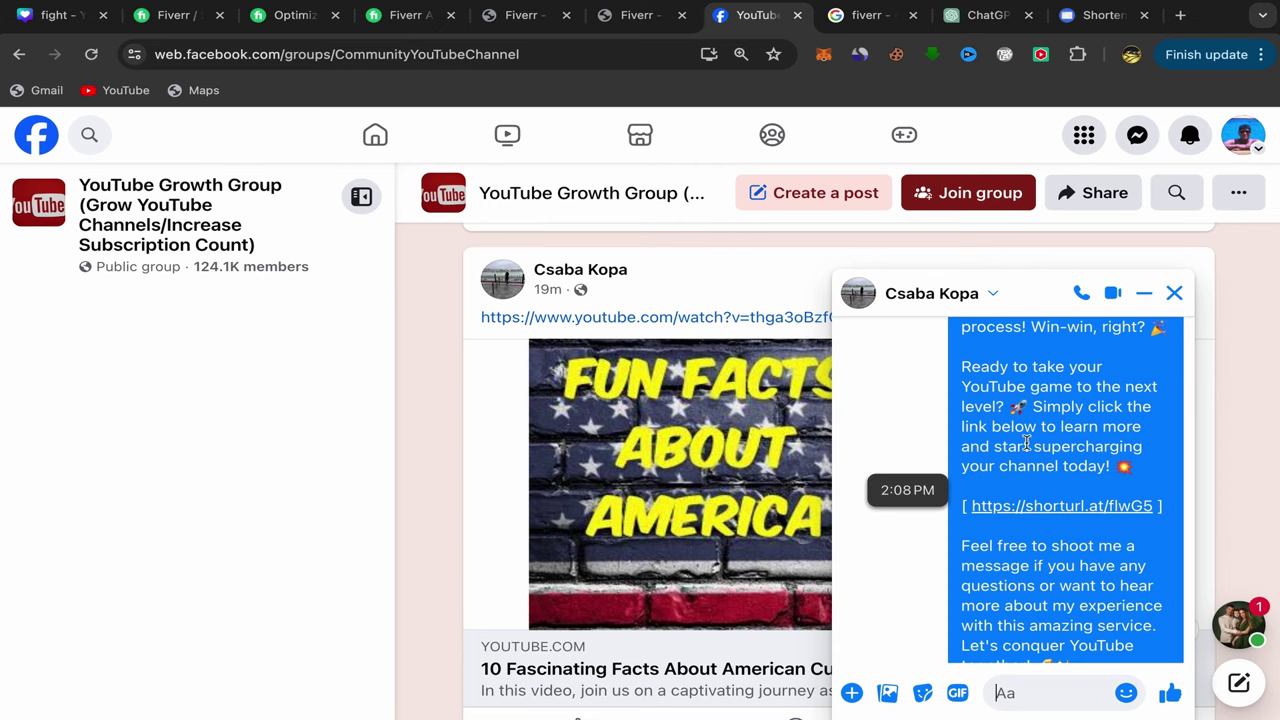
{"action": "scroll", "coordinate": [1028, 448], "scroll_direction": "down", "scroll_amount": 1}
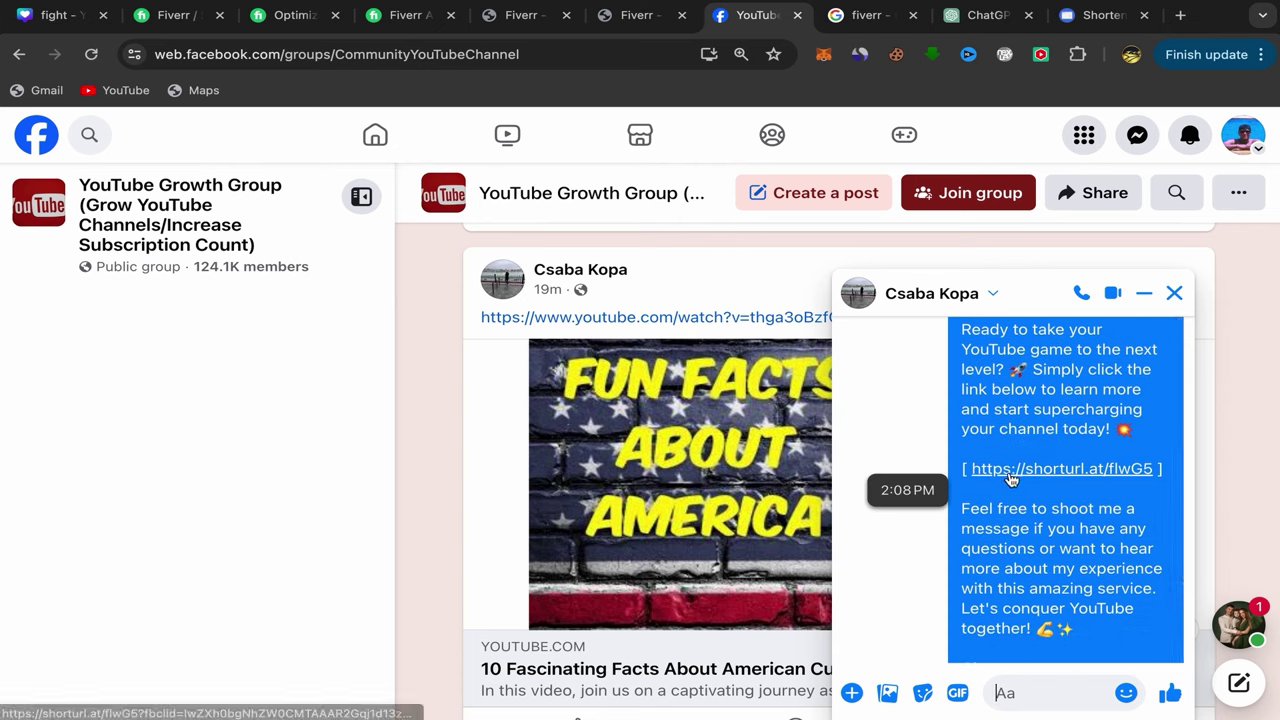
{"action": "left_click", "coordinate": [1010, 470]}
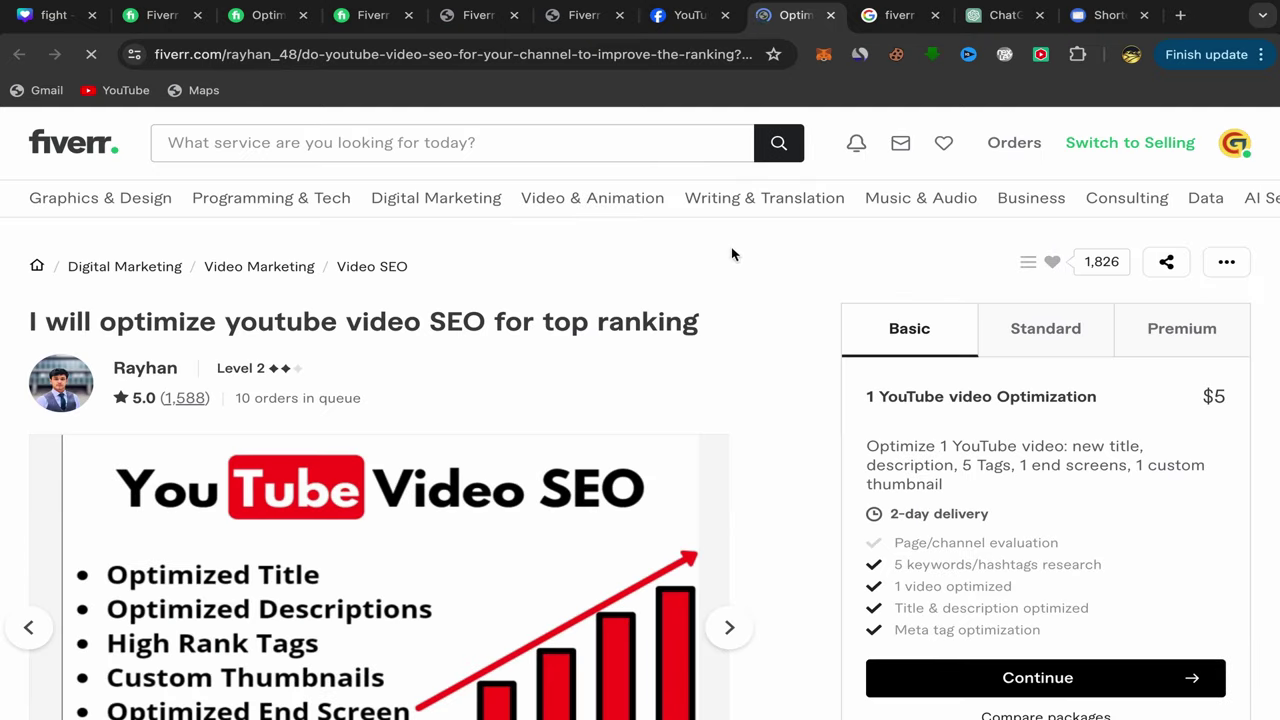
{"action": "scroll", "coordinate": [715, 465], "scroll_direction": "down", "scroll_amount": 1}
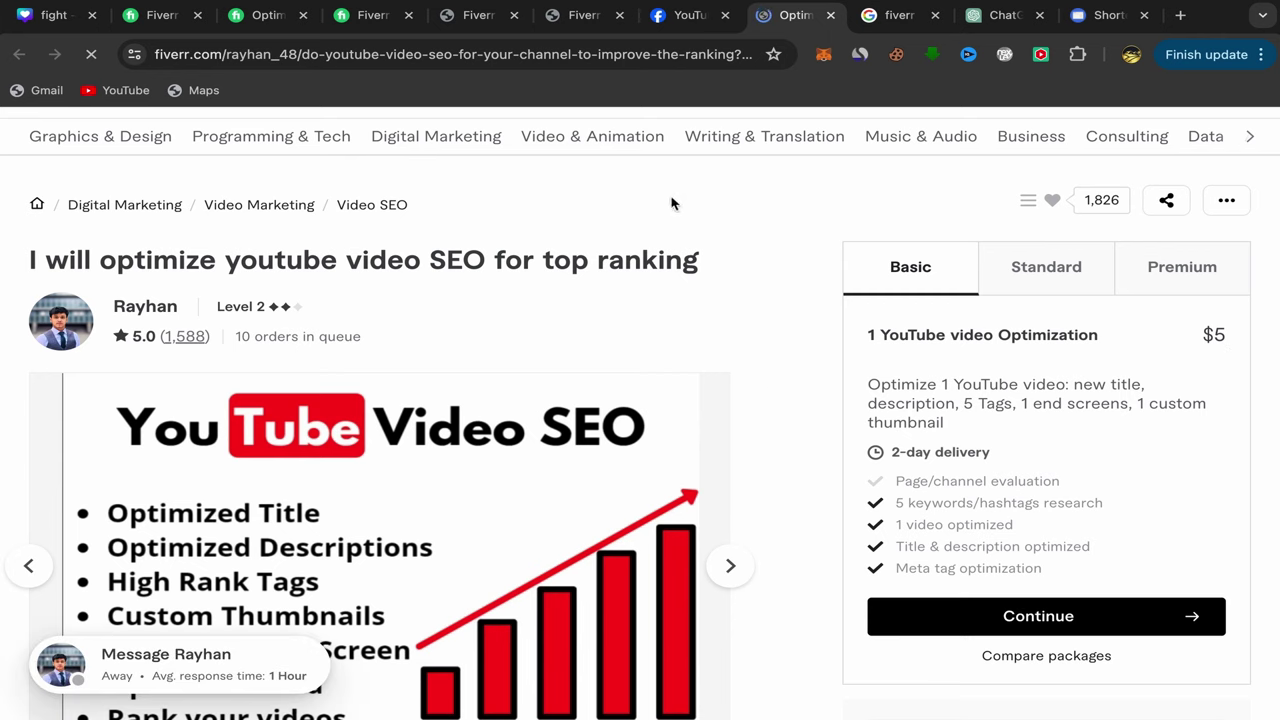
{"action": "left_click", "coordinate": [464, 24]}
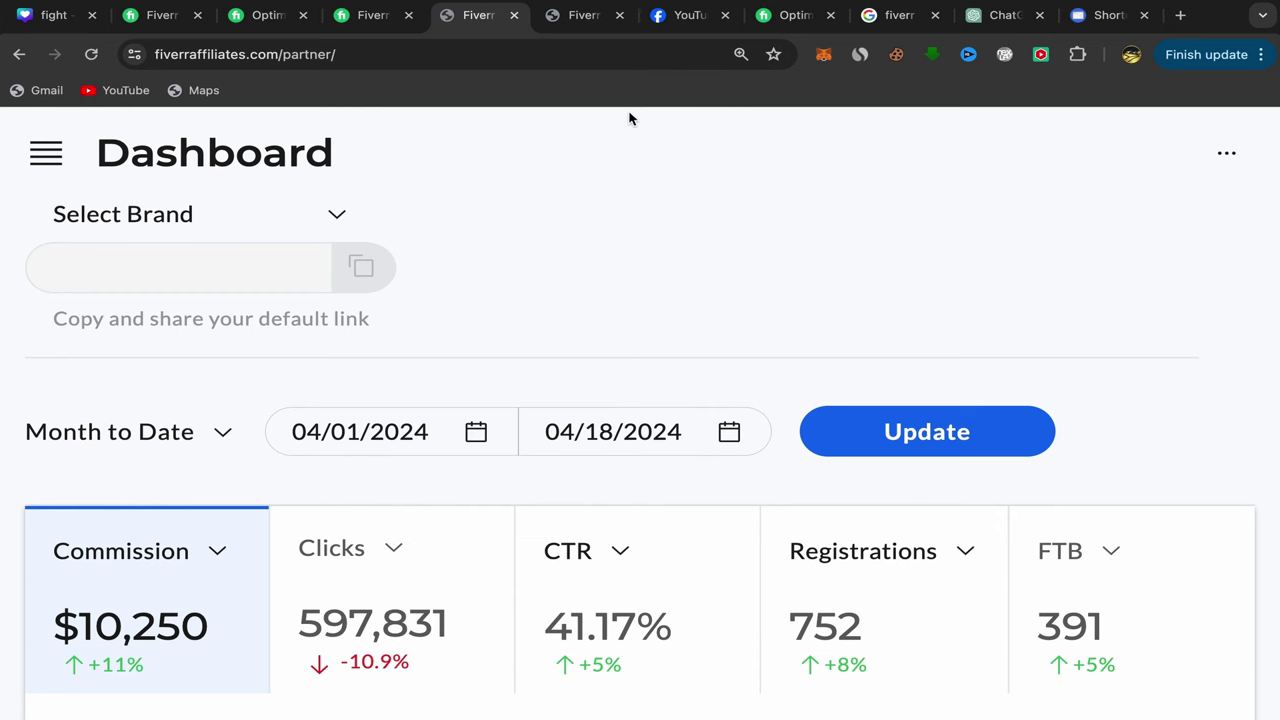
Step: Close the Facebook chat and browse the YouTube Growth Group feed to the post about translating videos with AI
{"action": "left_click", "coordinate": [676, 18]}
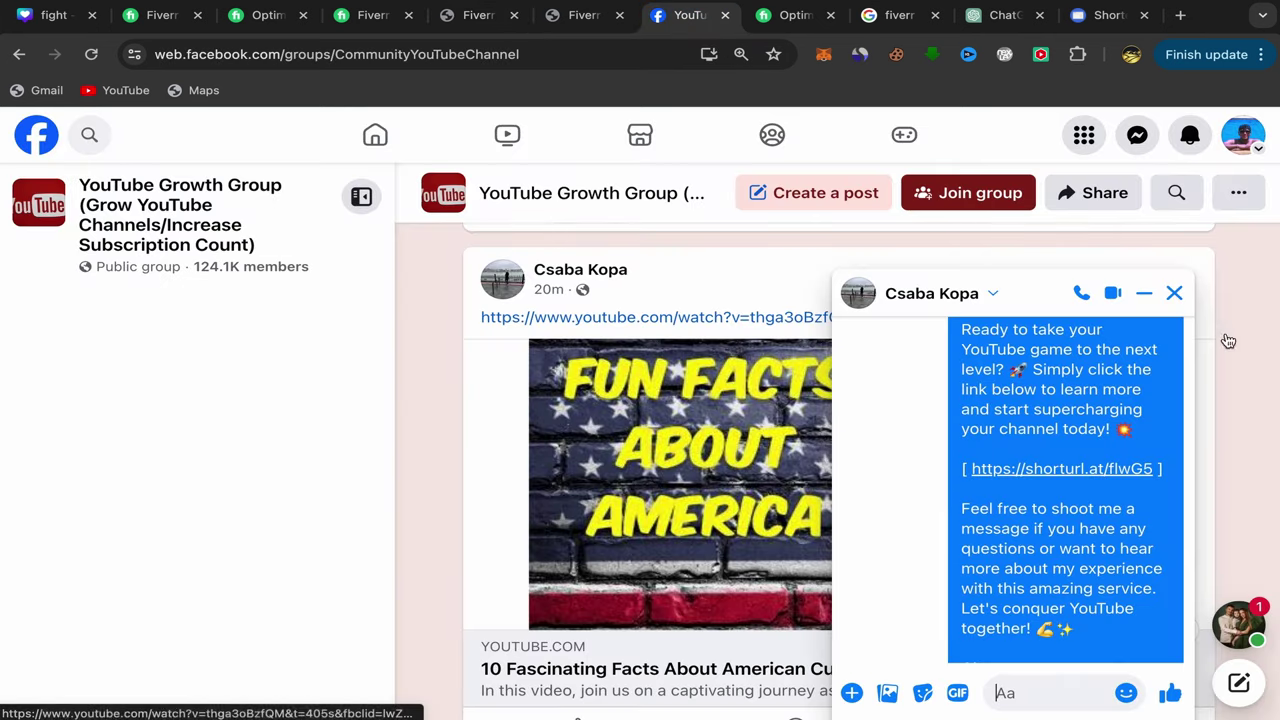
{"action": "left_click", "coordinate": [1174, 293]}
{"action": "scroll", "coordinate": [830, 425], "scroll_direction": "down", "scroll_amount": 6}
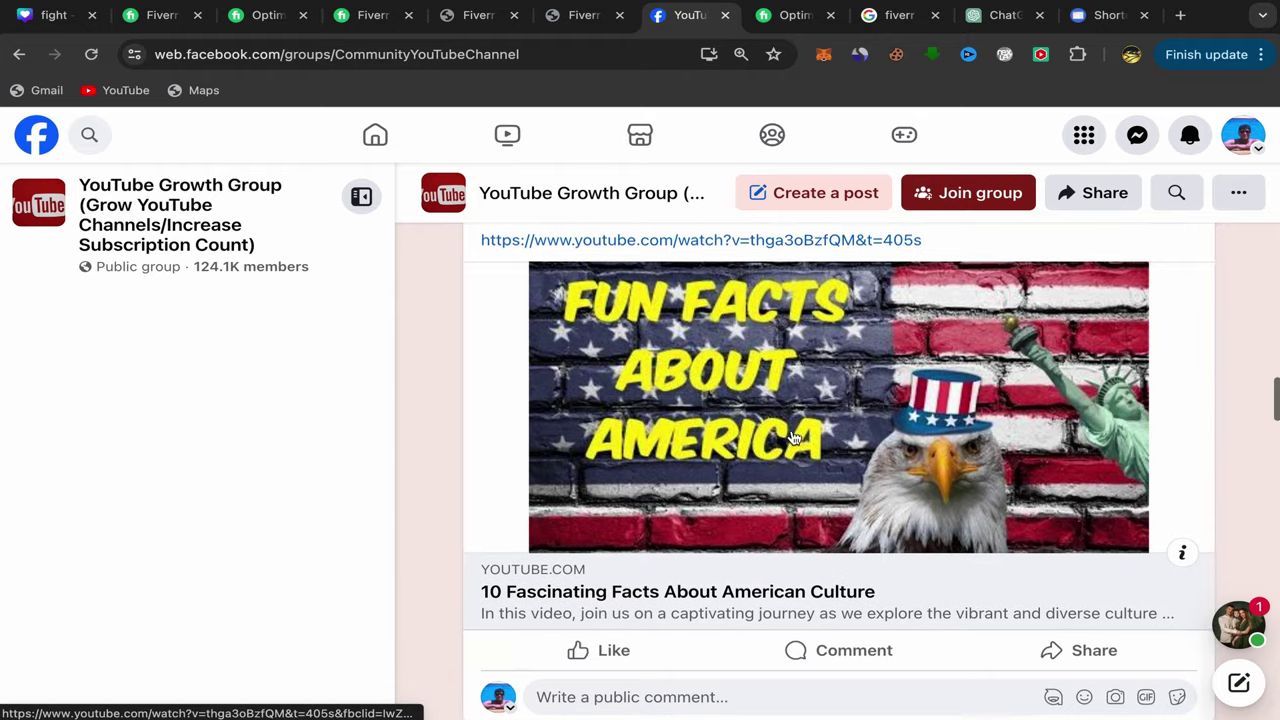
{"action": "scroll", "coordinate": [794, 440], "scroll_direction": "down", "scroll_amount": 1}
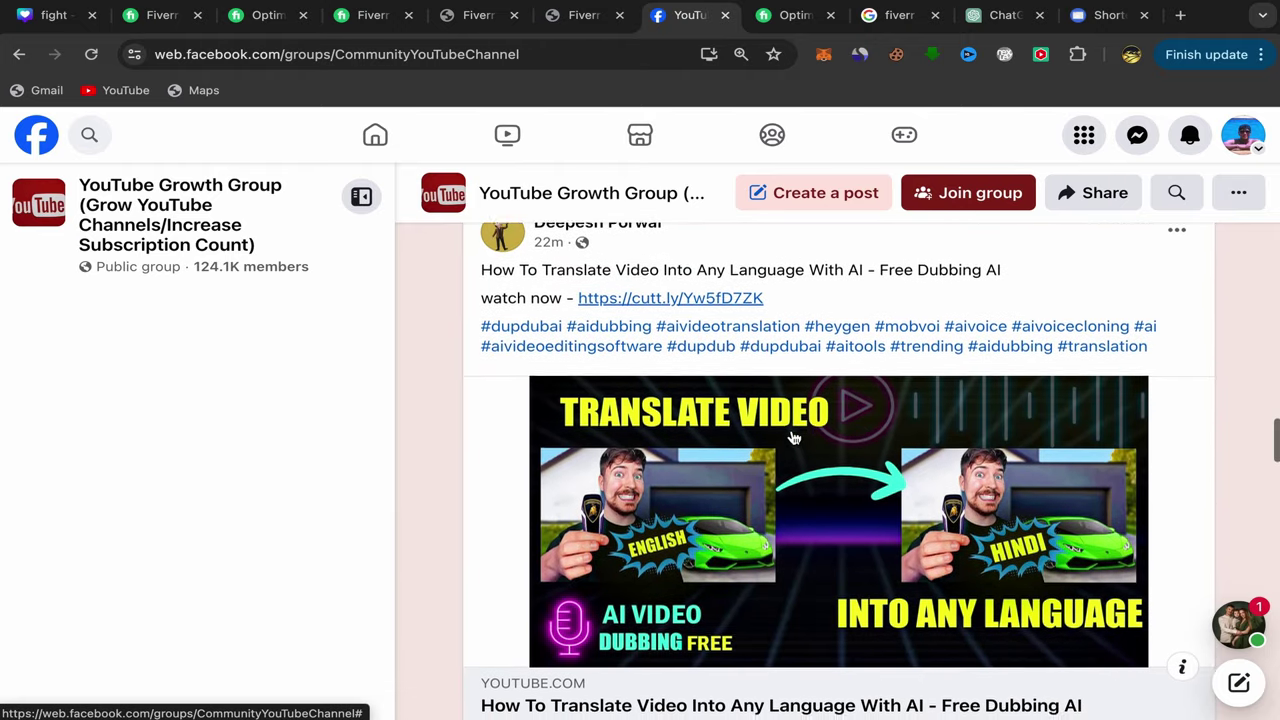
{"action": "scroll", "coordinate": [795, 500], "scroll_direction": "up", "scroll_amount": 2}
{"action": "scroll", "coordinate": [796, 557], "scroll_direction": "down", "scroll_amount": 1}
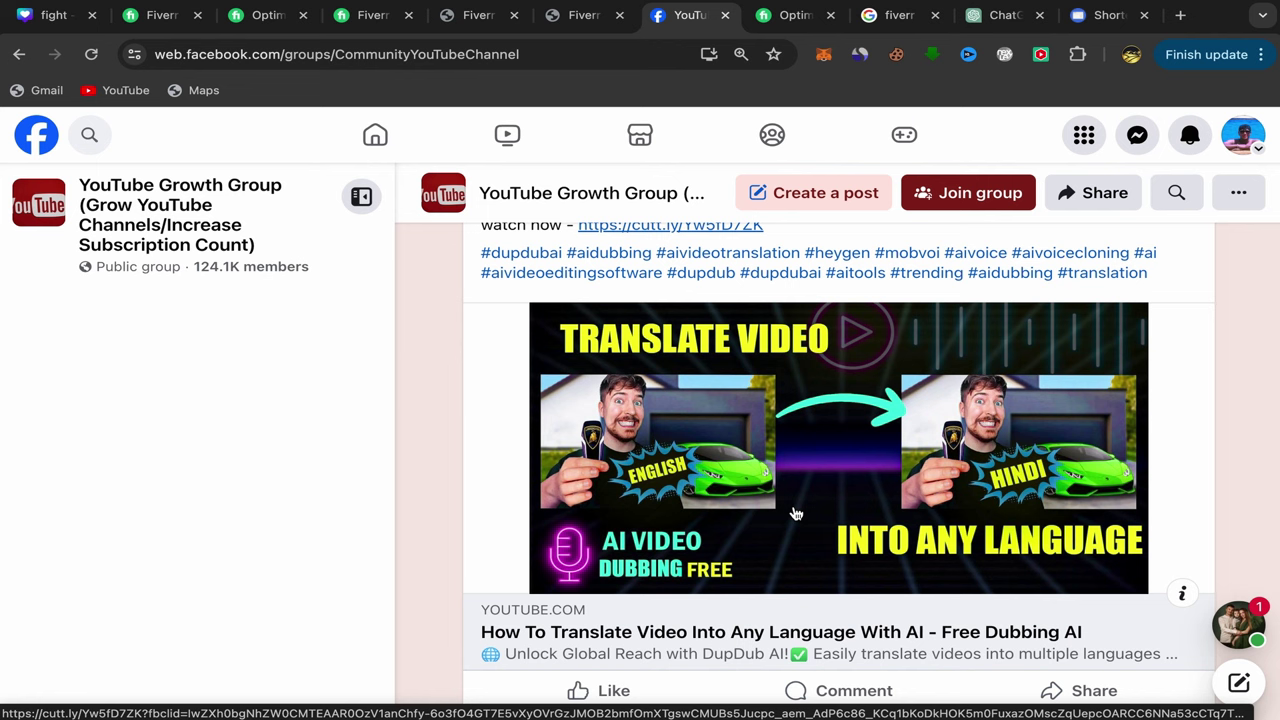
{"action": "scroll", "coordinate": [796, 514], "scroll_direction": "down", "scroll_amount": 1}
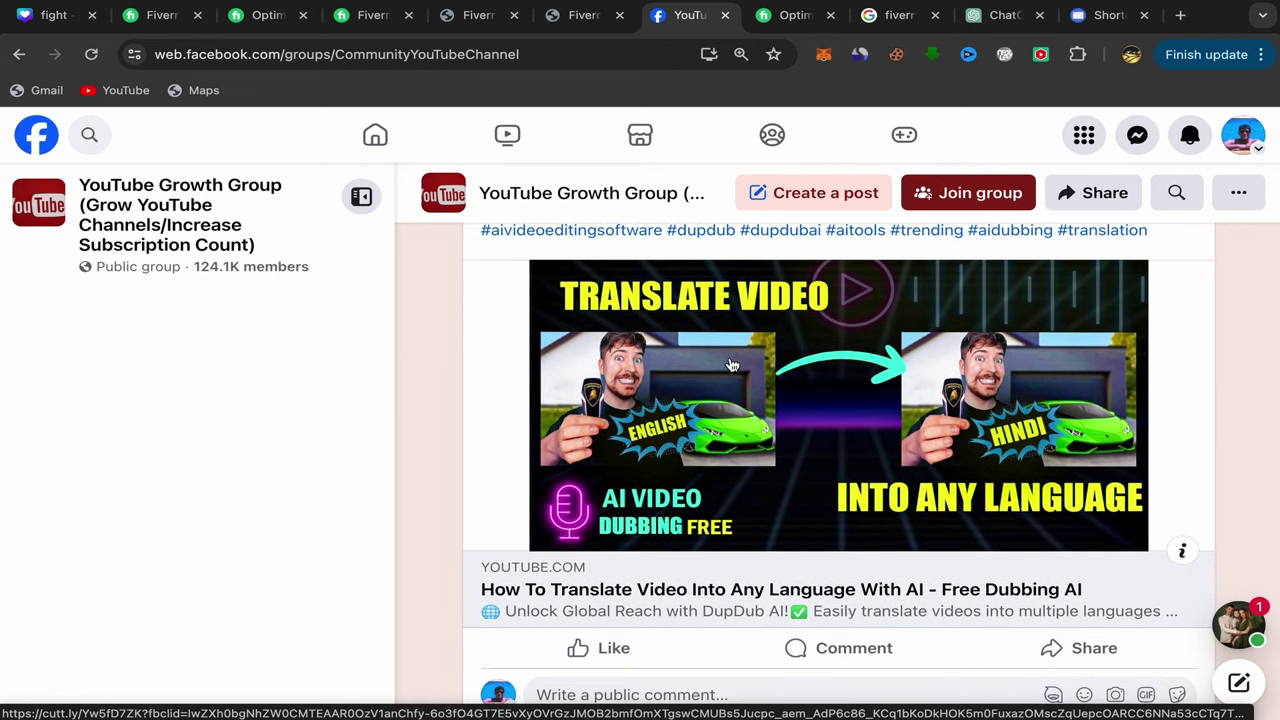
{"action": "scroll", "coordinate": [730, 365], "scroll_direction": "down", "scroll_amount": 1}
{"action": "scroll", "coordinate": [722, 458], "scroll_direction": "up", "scroll_amount": 1}
{"action": "scroll", "coordinate": [722, 458], "scroll_direction": "up", "scroll_amount": 1}
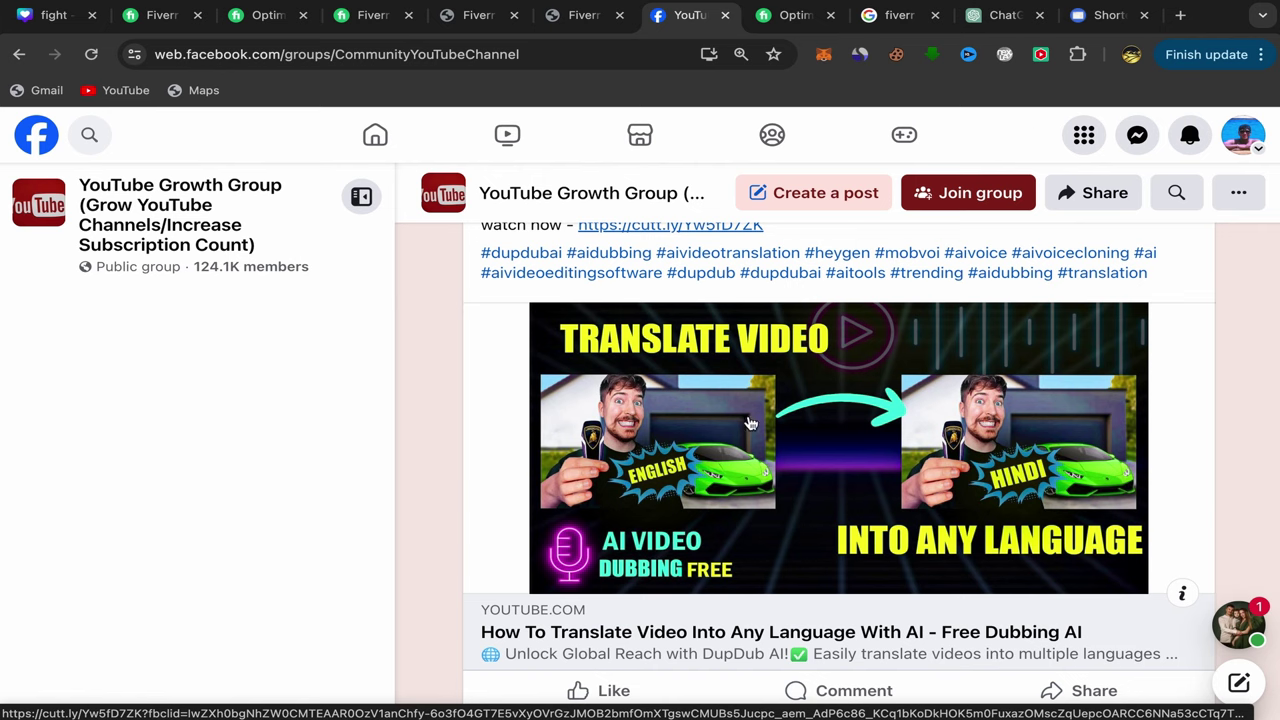
Step: Check the SimilarSites overview for facebook.com, and close it to return to the group feed
{"action": "left_click", "coordinate": [860, 56]}
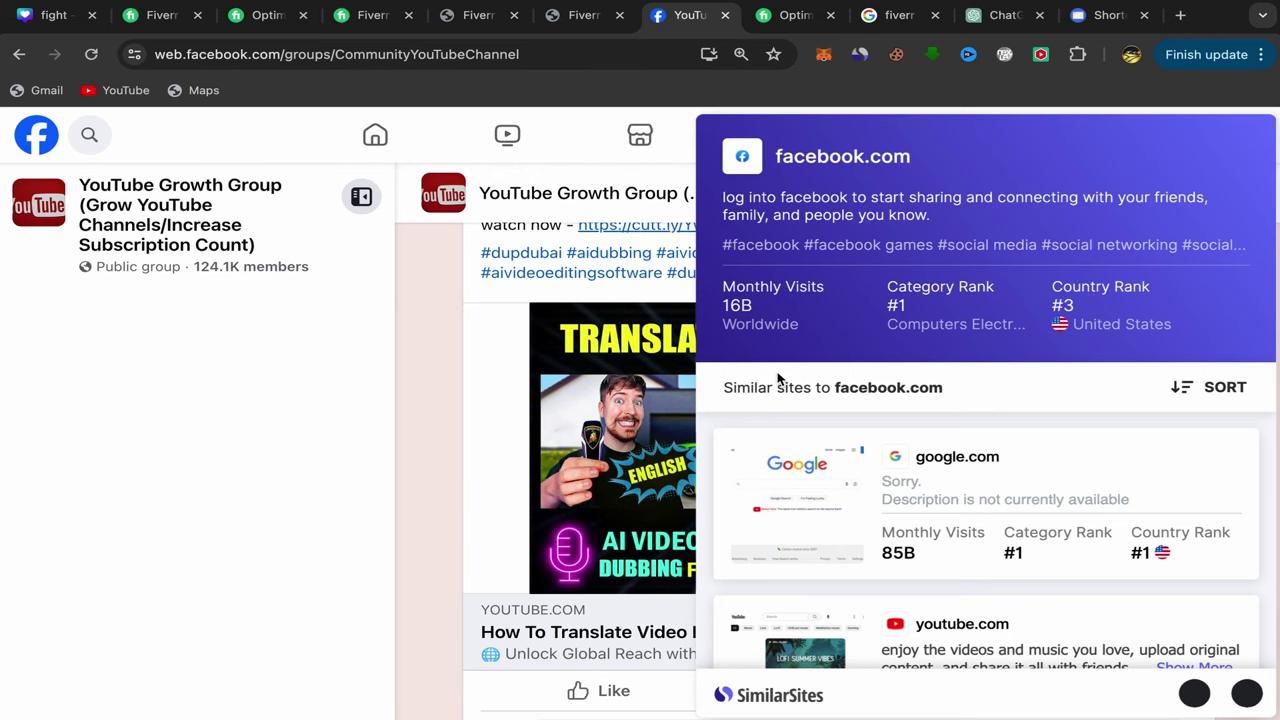
{"action": "left_click", "coordinate": [860, 56]}
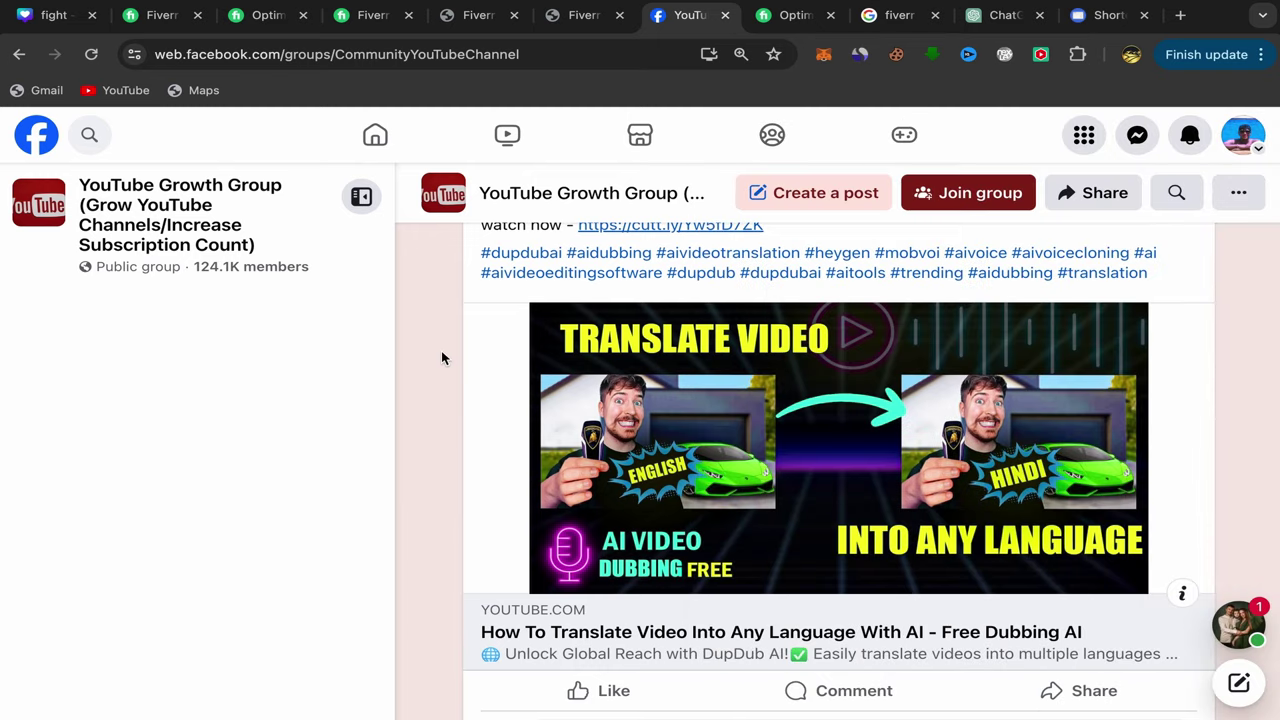
{"action": "scroll", "coordinate": [443, 358], "scroll_direction": "down", "scroll_amount": 1}
{"action": "scroll", "coordinate": [443, 358], "scroll_direction": "up", "scroll_amount": 2}
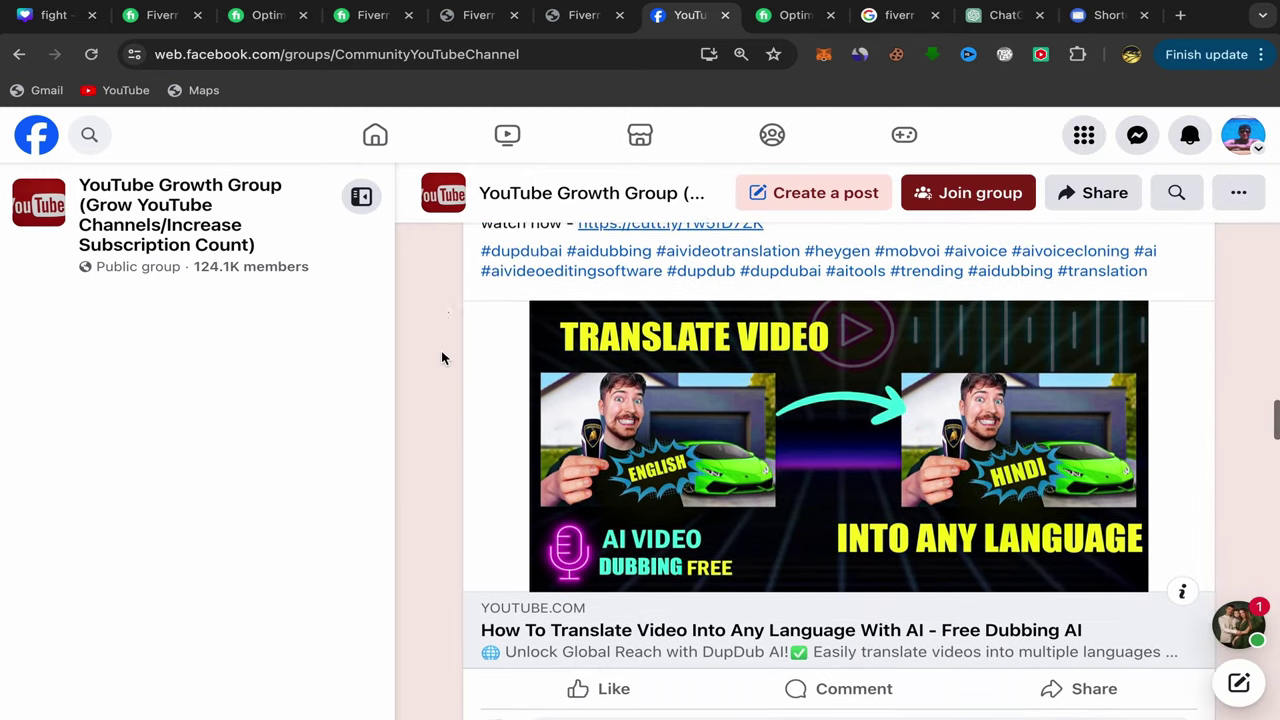